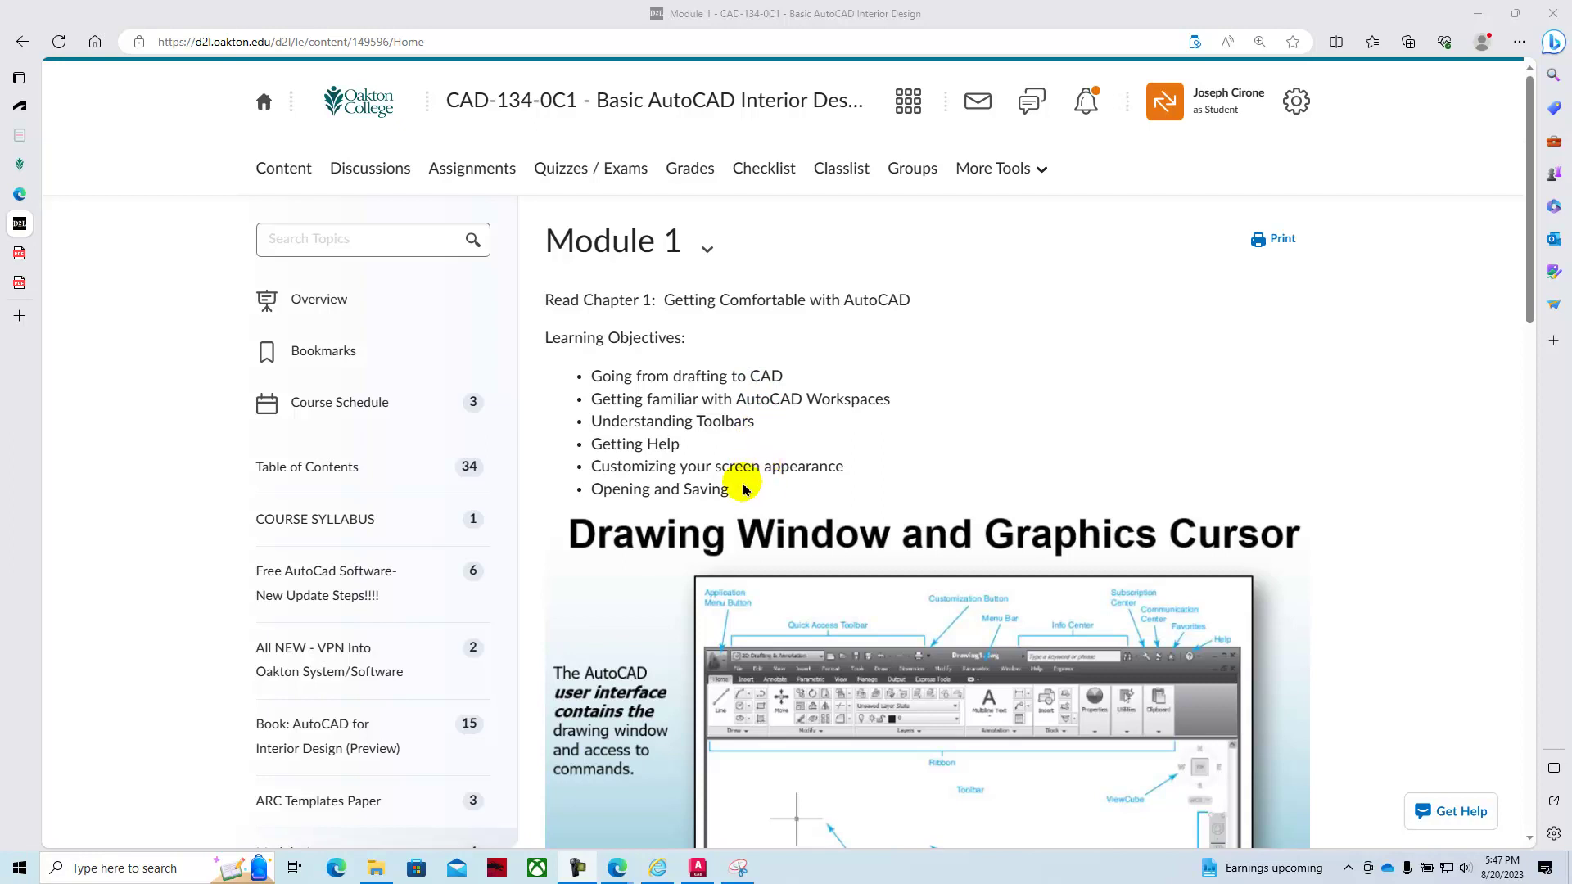
# Review the Module 1 page down to the Textbook section and switch to the open 1-AutoCAD for Interior Design PDF.
pyautogui.scroll(-3, 966, 401)
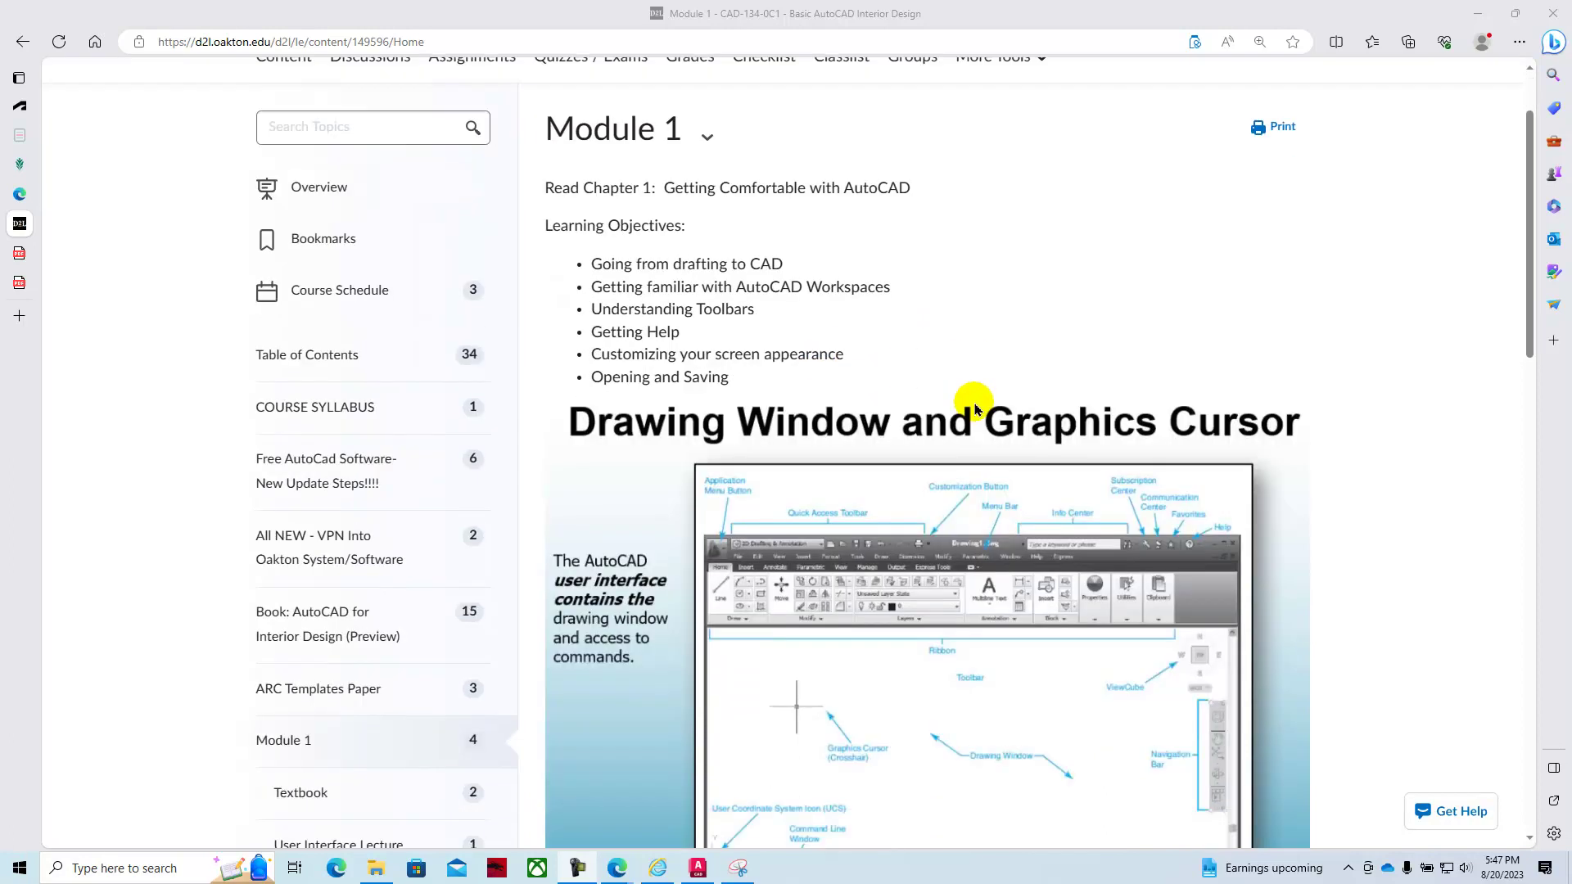
pyautogui.scroll(-7, 977, 409)
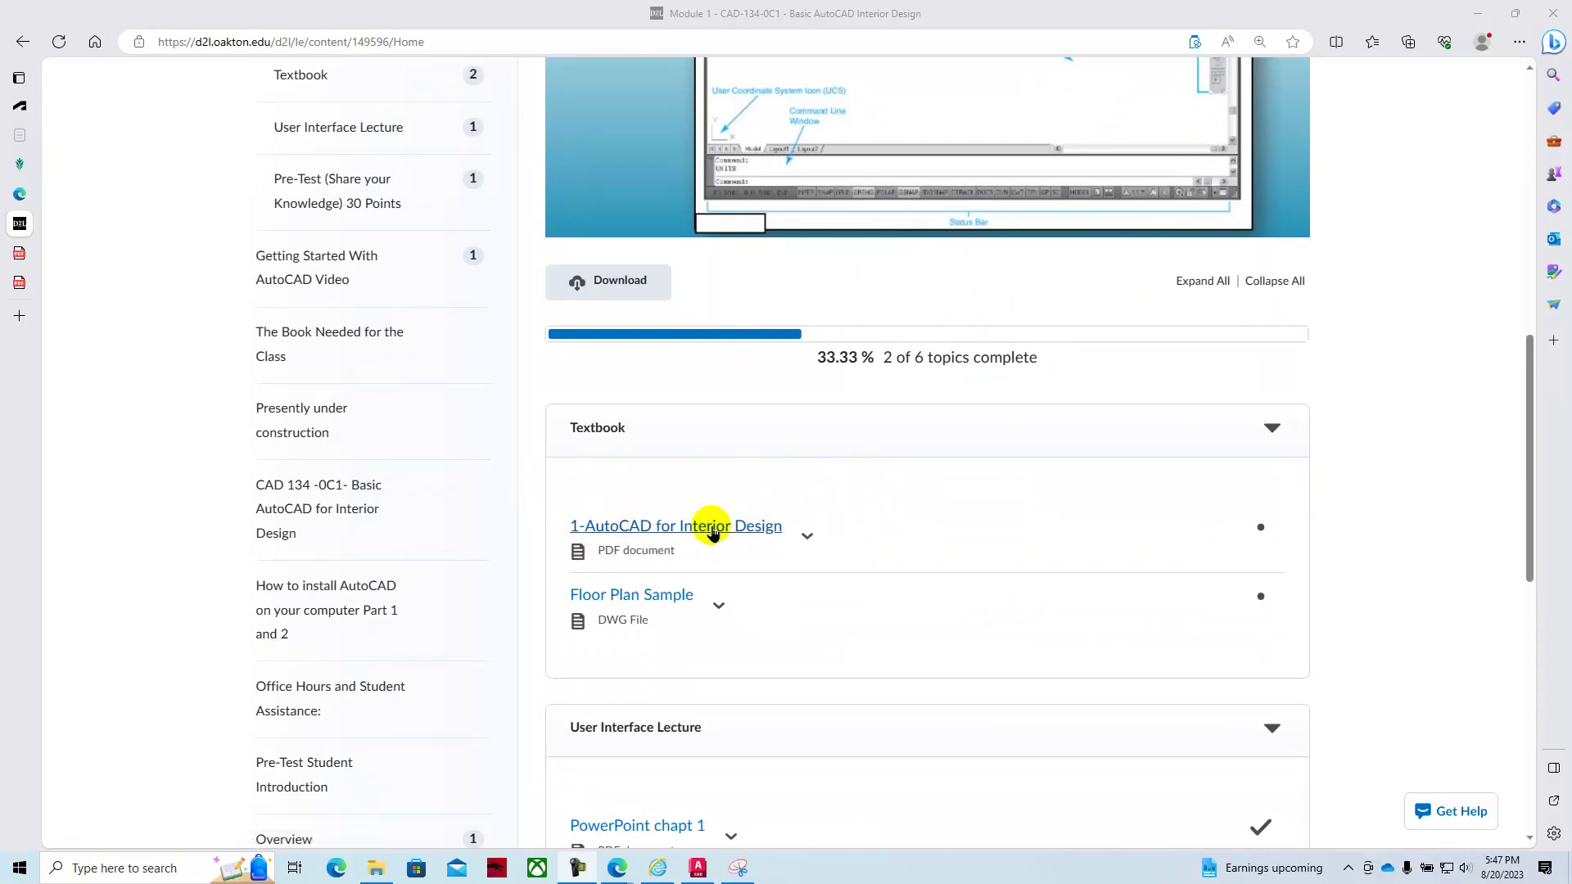
pyautogui.moveTo(13, 252)
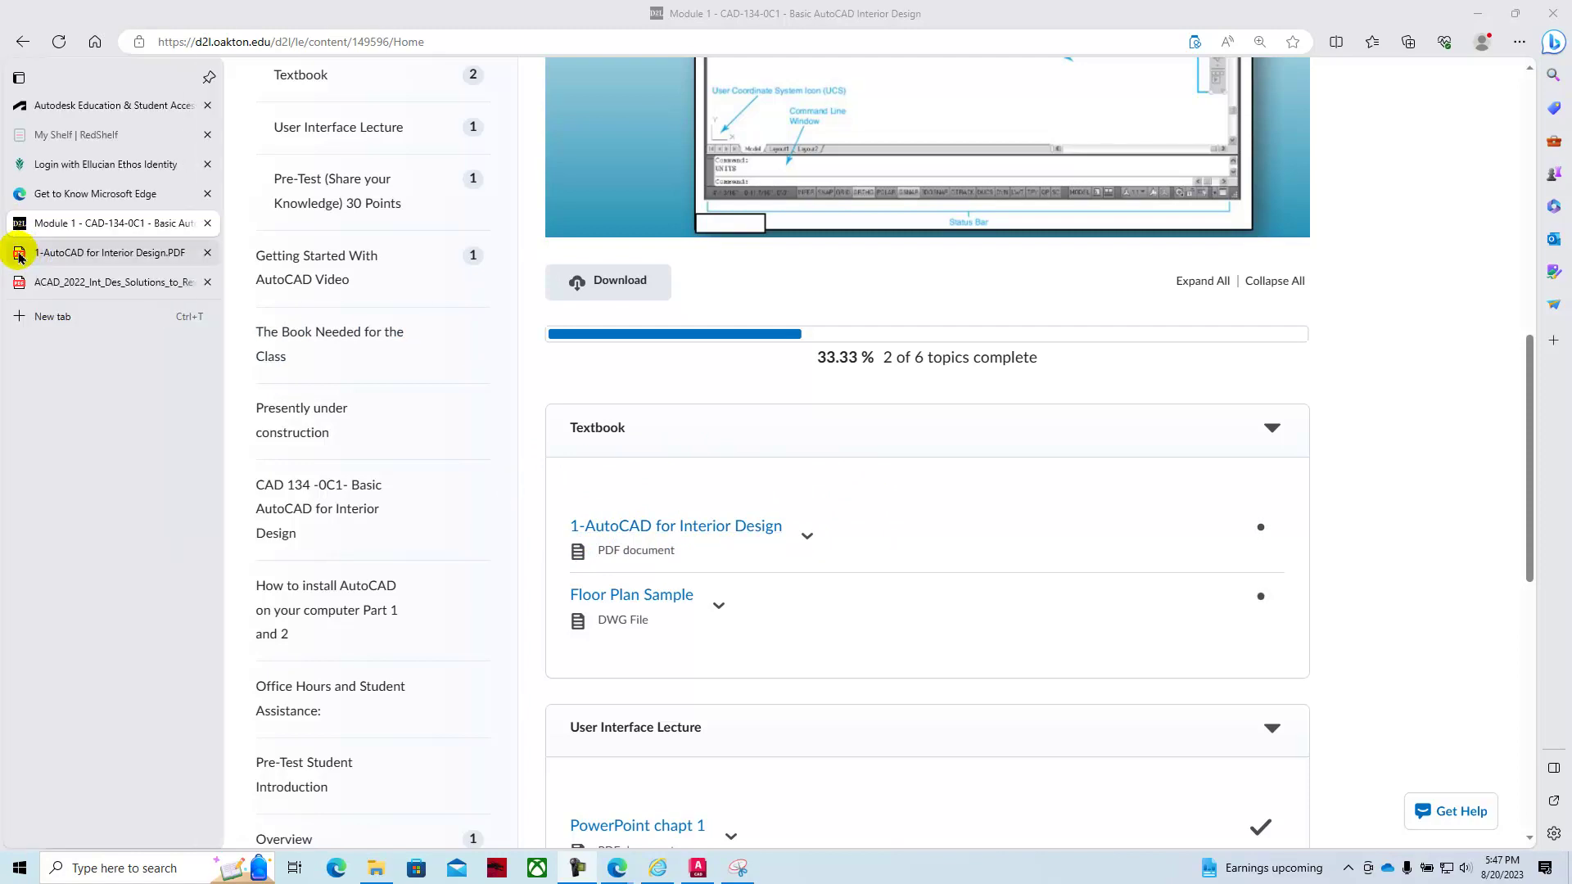
pyautogui.click(66, 254)
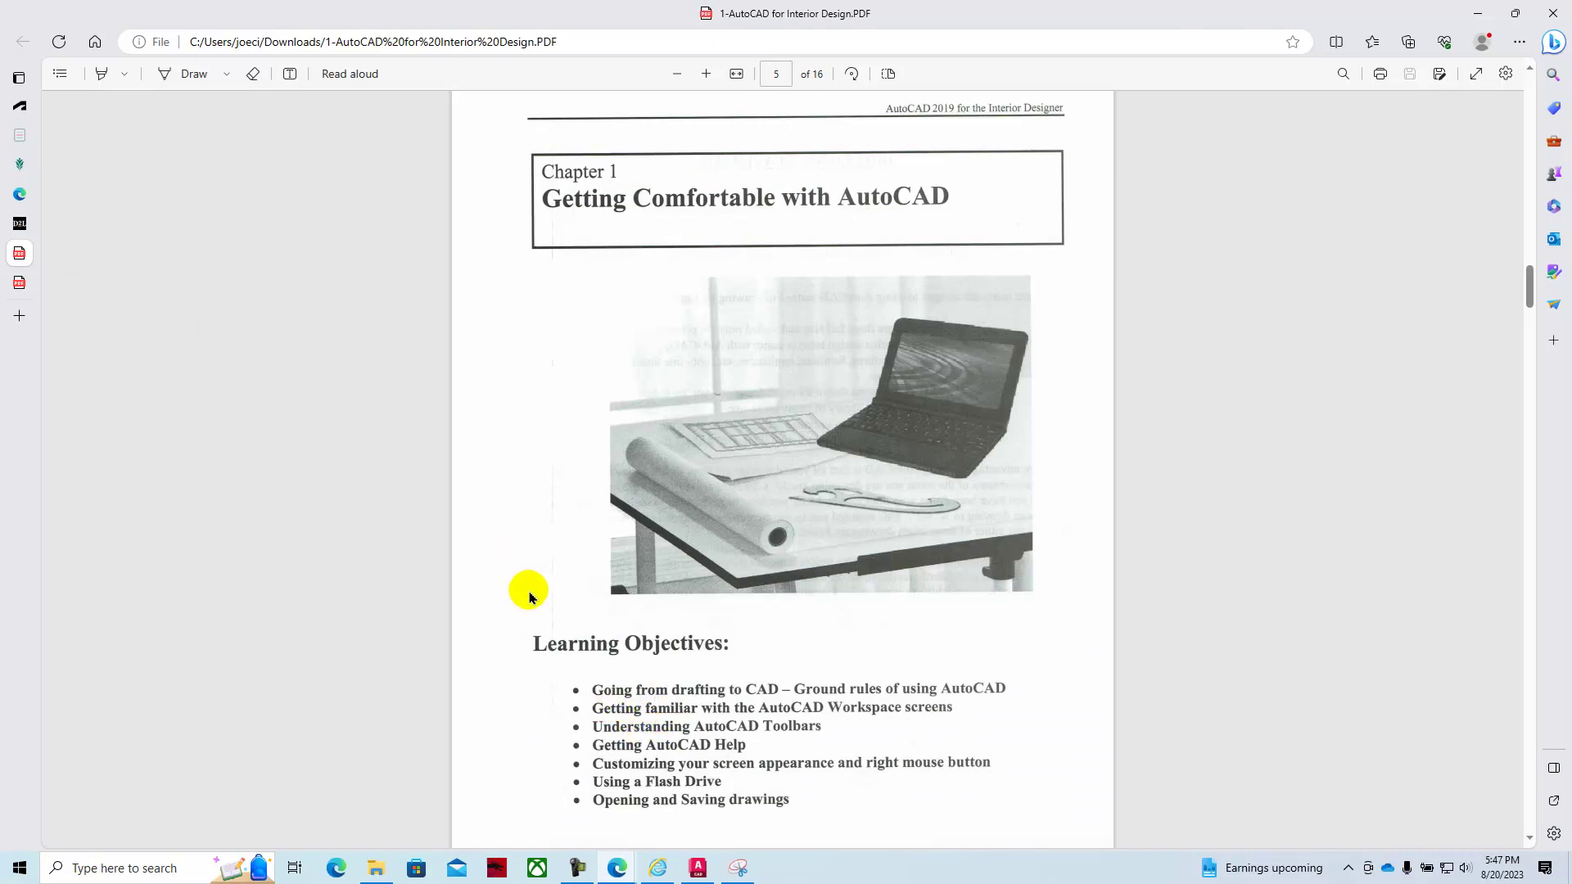
# Enlarge the textbook pages and read Chapter 1 from the Learning Objectives through the section The AutoCAD Screen.
pyautogui.scroll(-9, 526, 602)
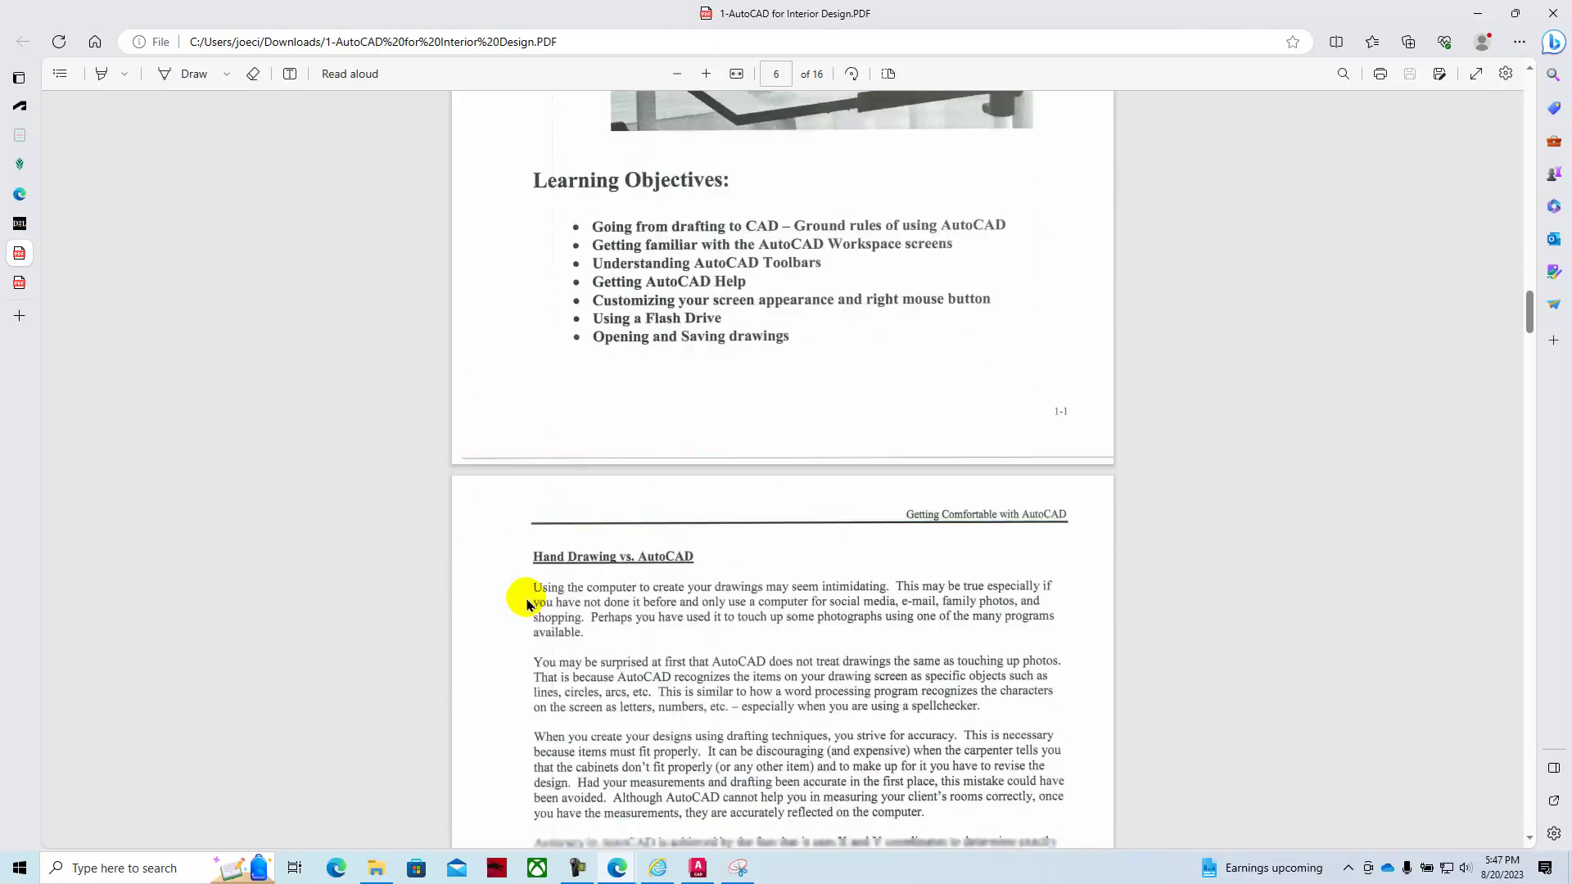
pyautogui.click(706, 75)
pyautogui.click(706, 74)
pyautogui.click(705, 74)
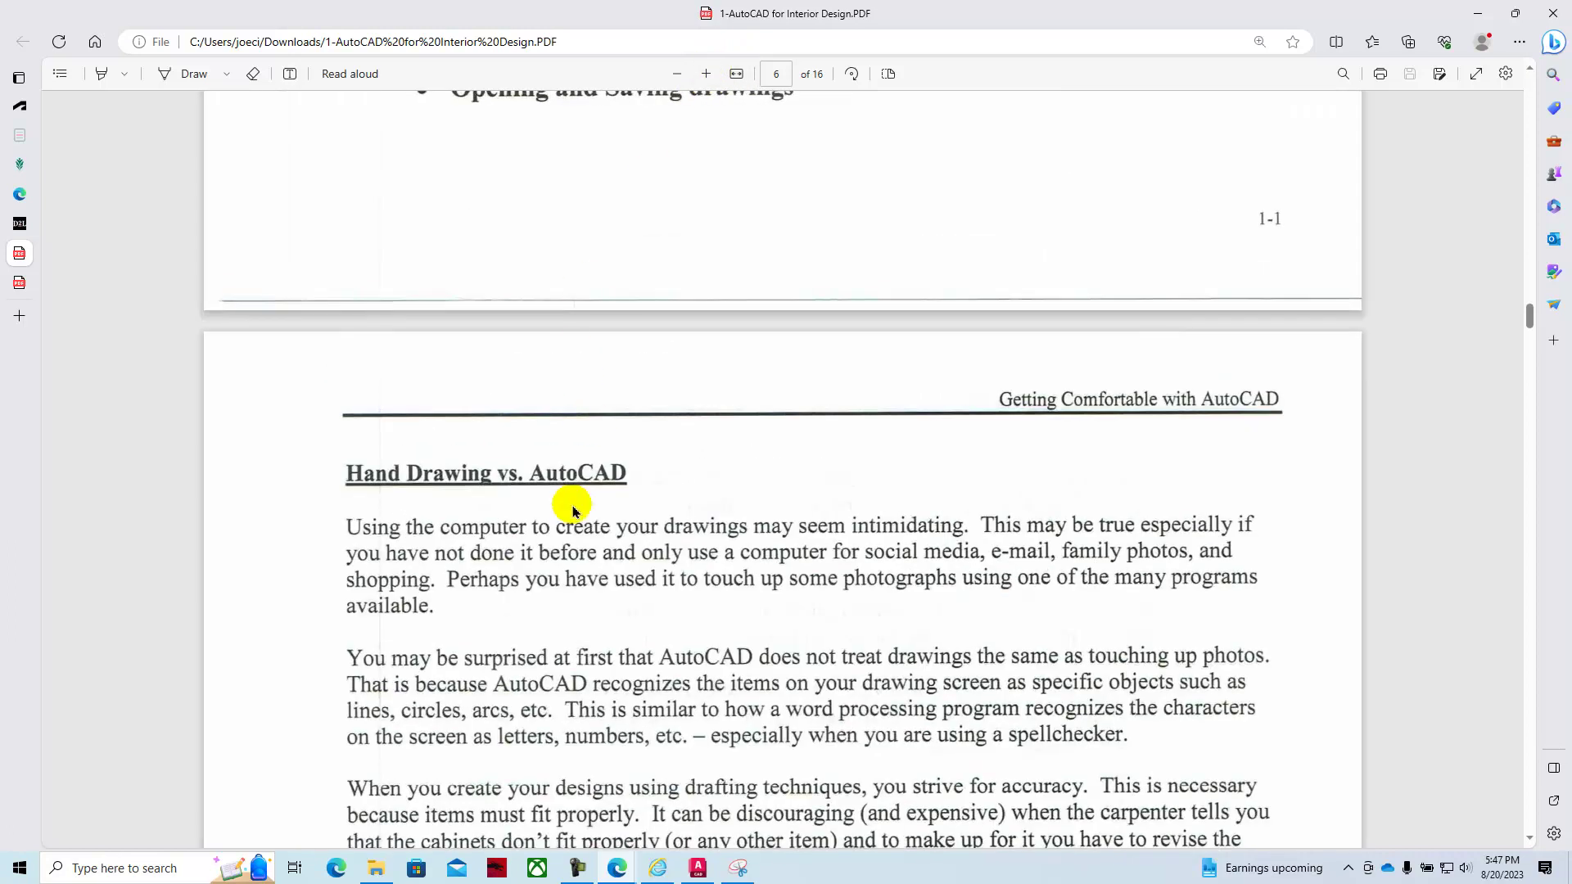
pyautogui.scroll(-3, 618, 605)
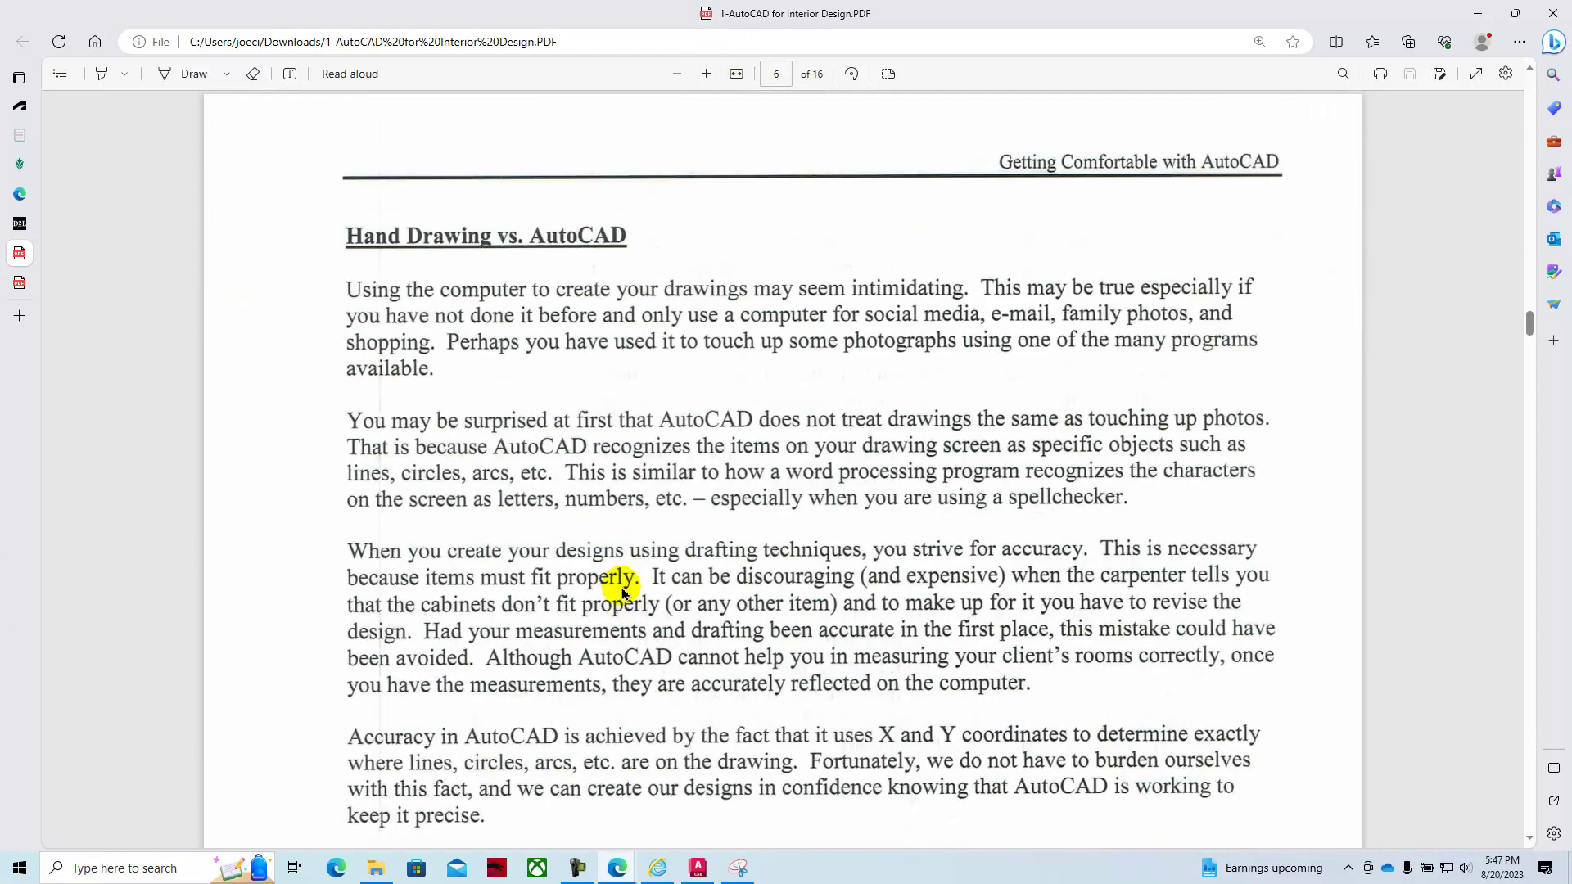
pyautogui.scroll(-2, 621, 591)
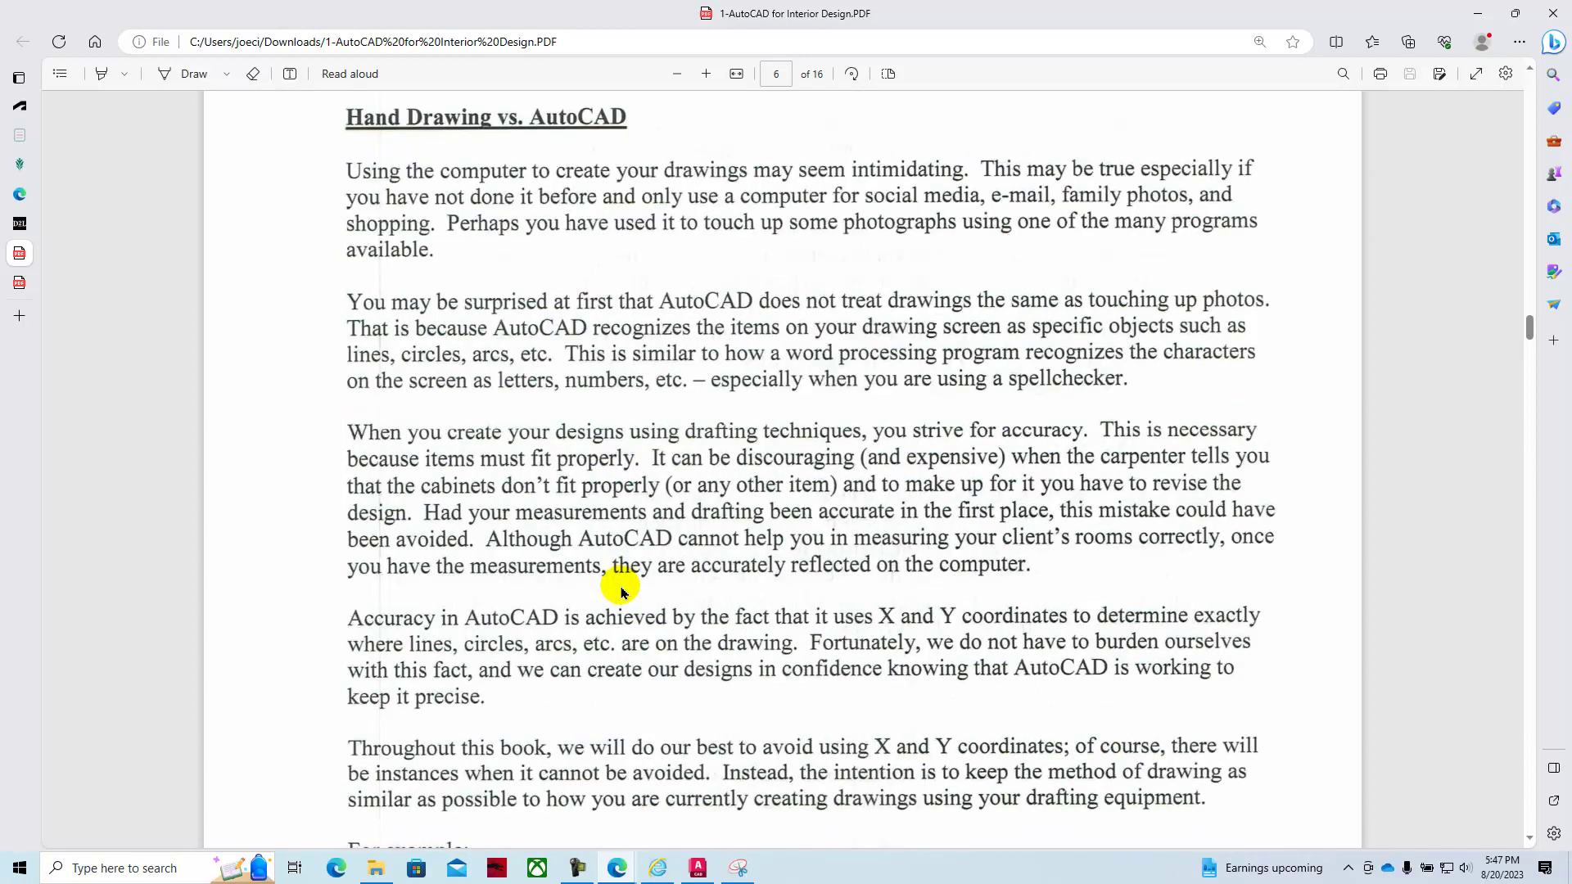
pyautogui.scroll(-2, 621, 591)
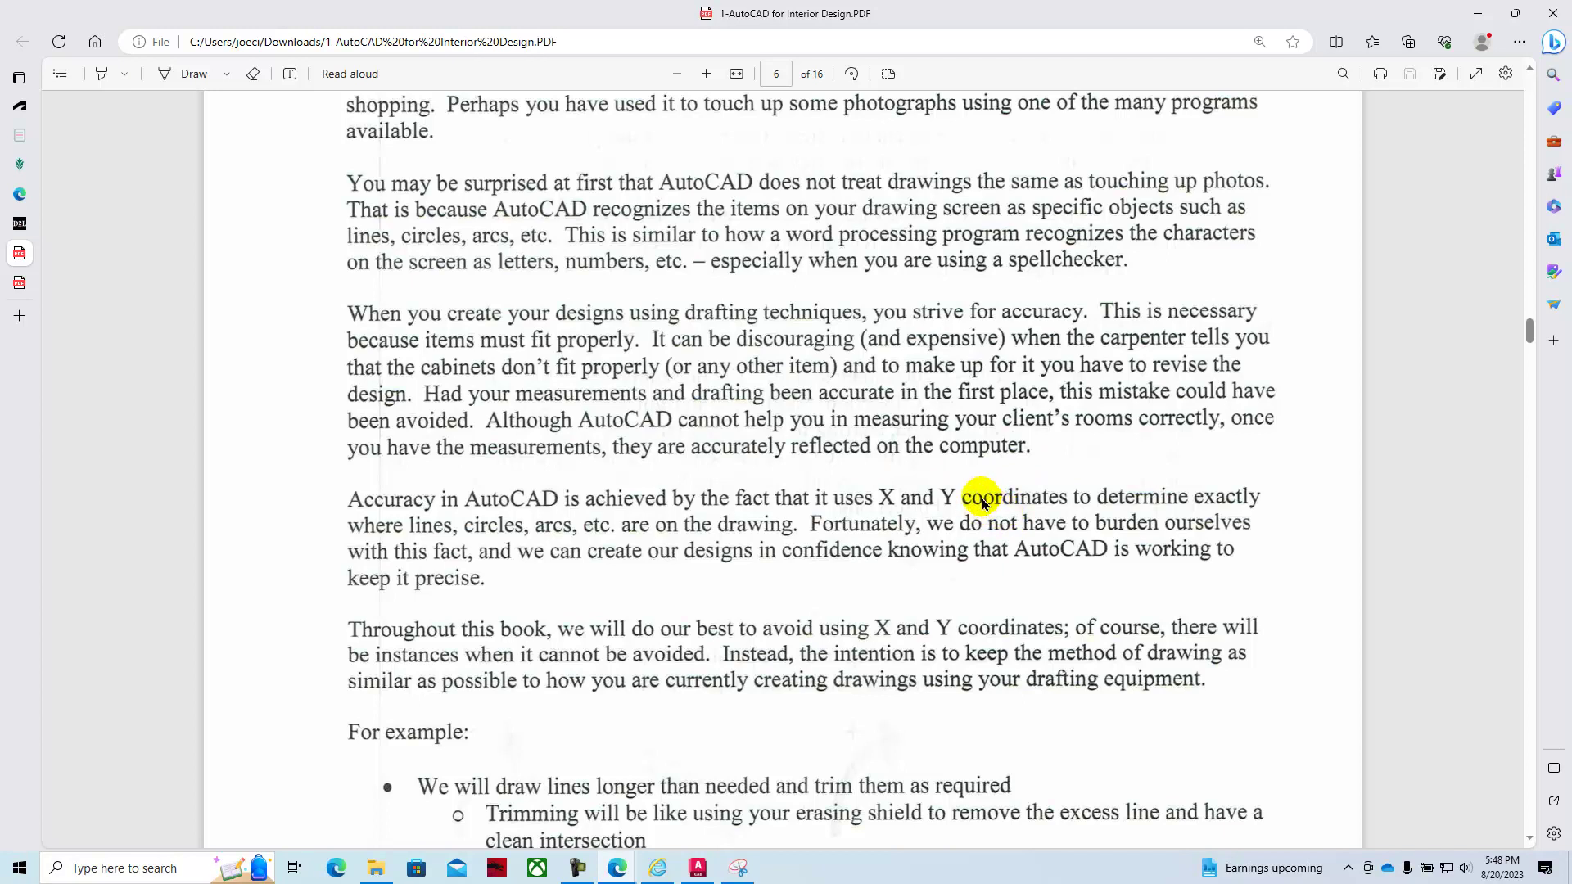
pyautogui.scroll(-3, 766, 571)
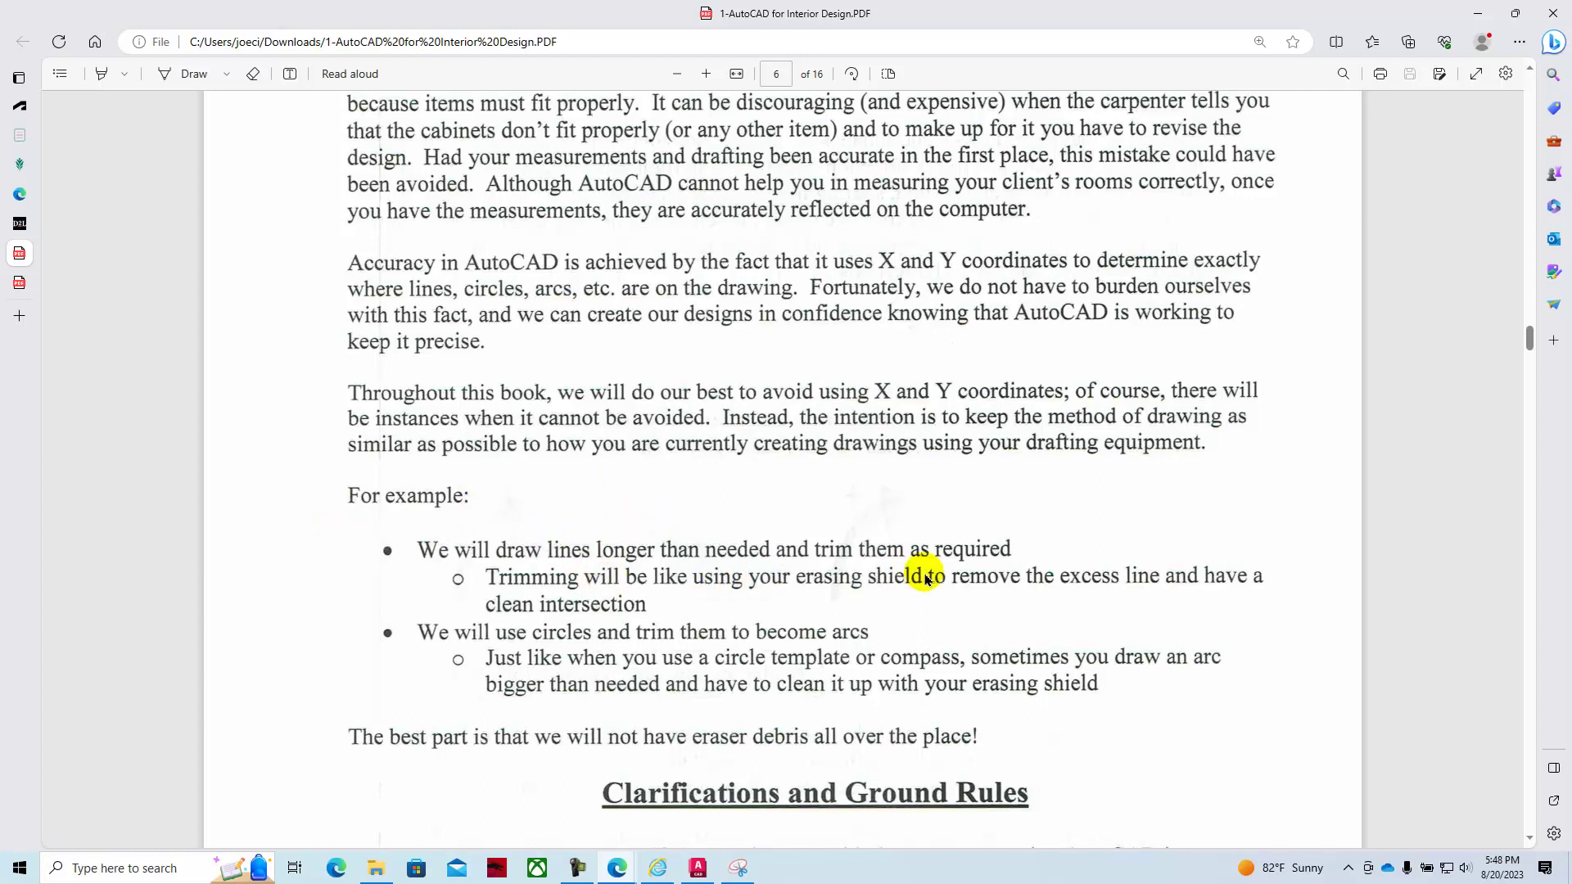
pyautogui.scroll(-3, 729, 643)
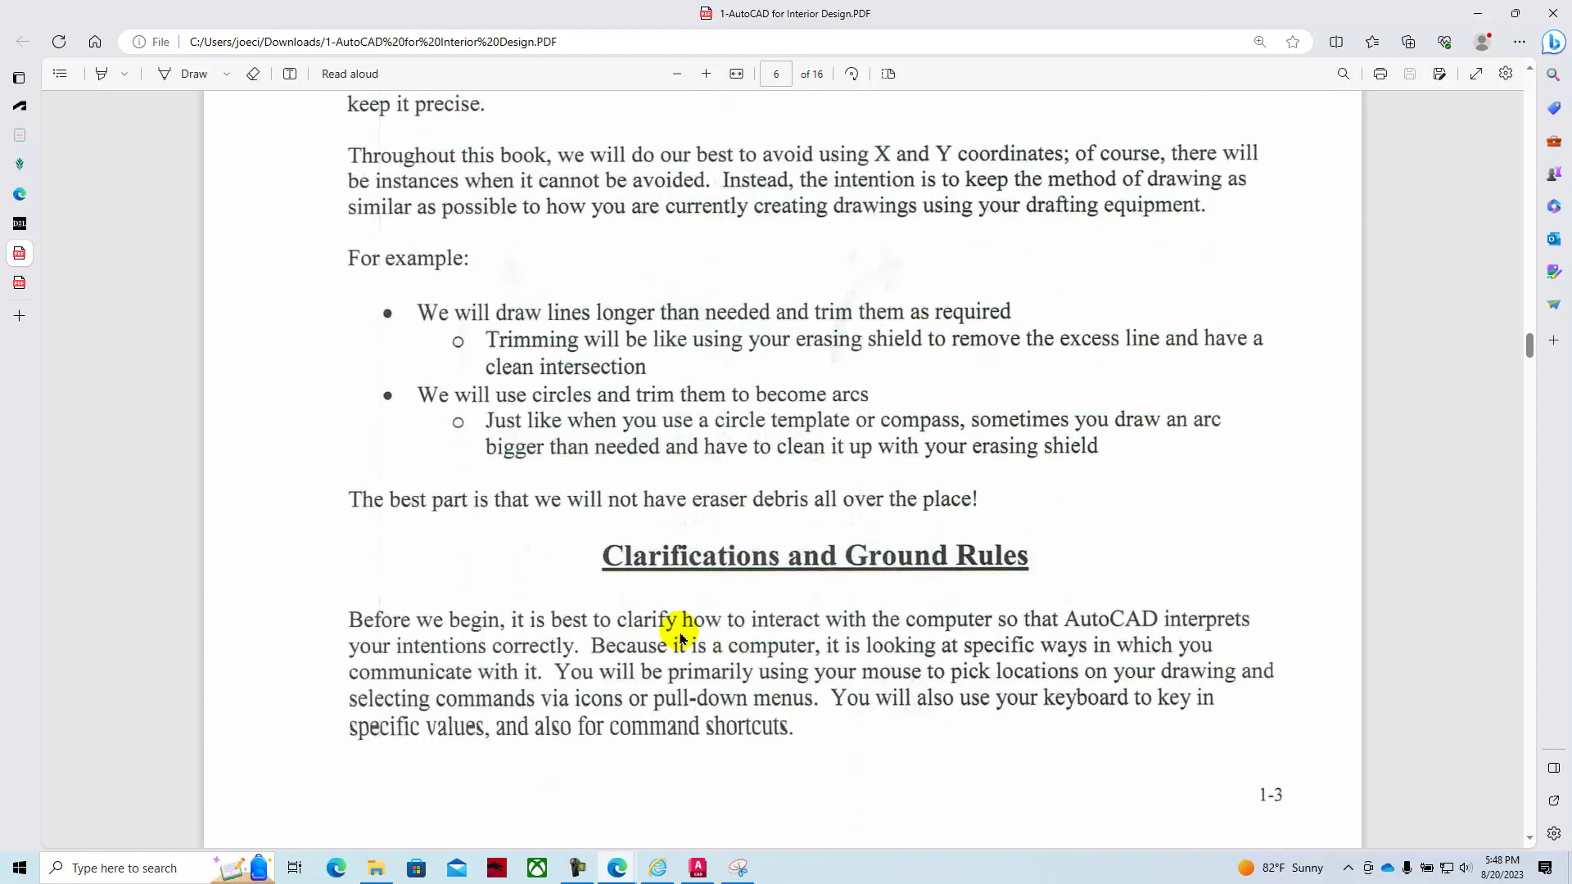
pyautogui.scroll(-3, 528, 645)
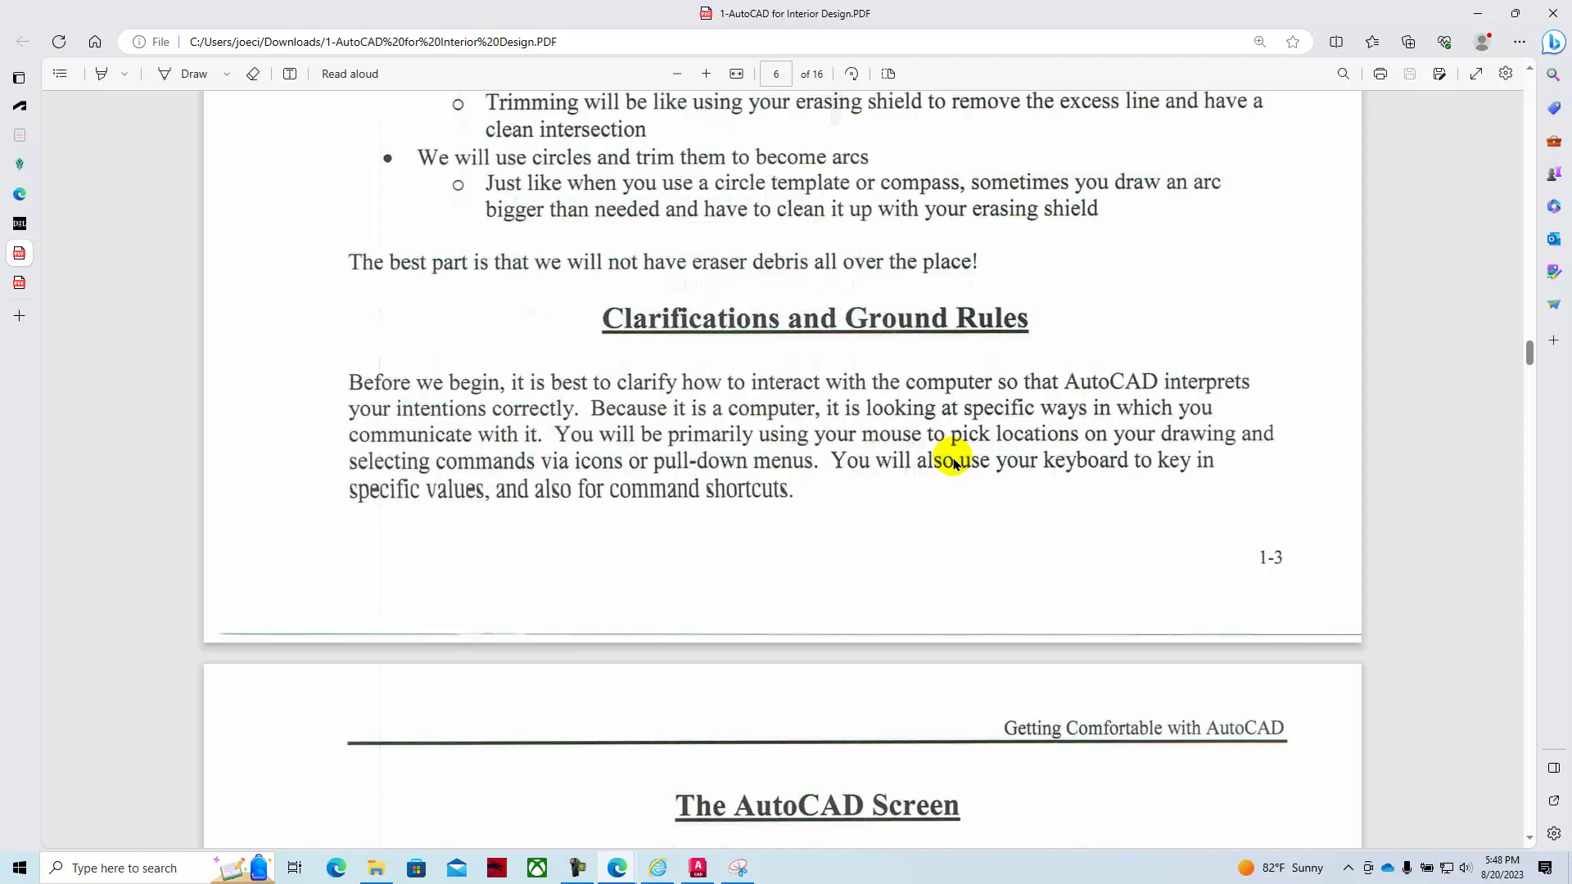
pyautogui.scroll(-7, 944, 454)
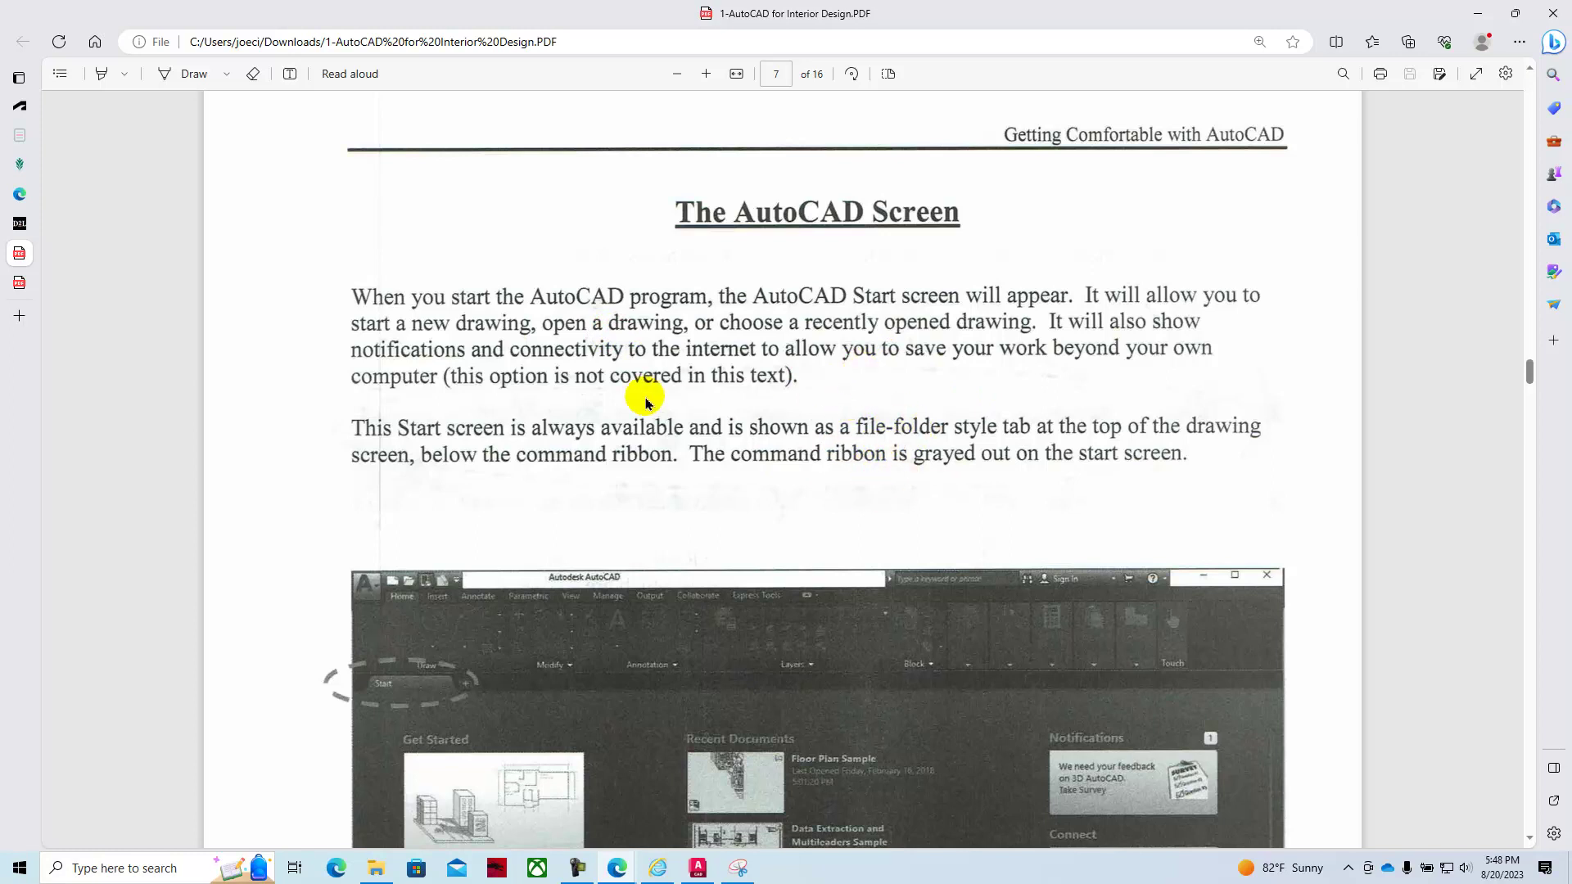
pyautogui.scroll(-4, 745, 443)
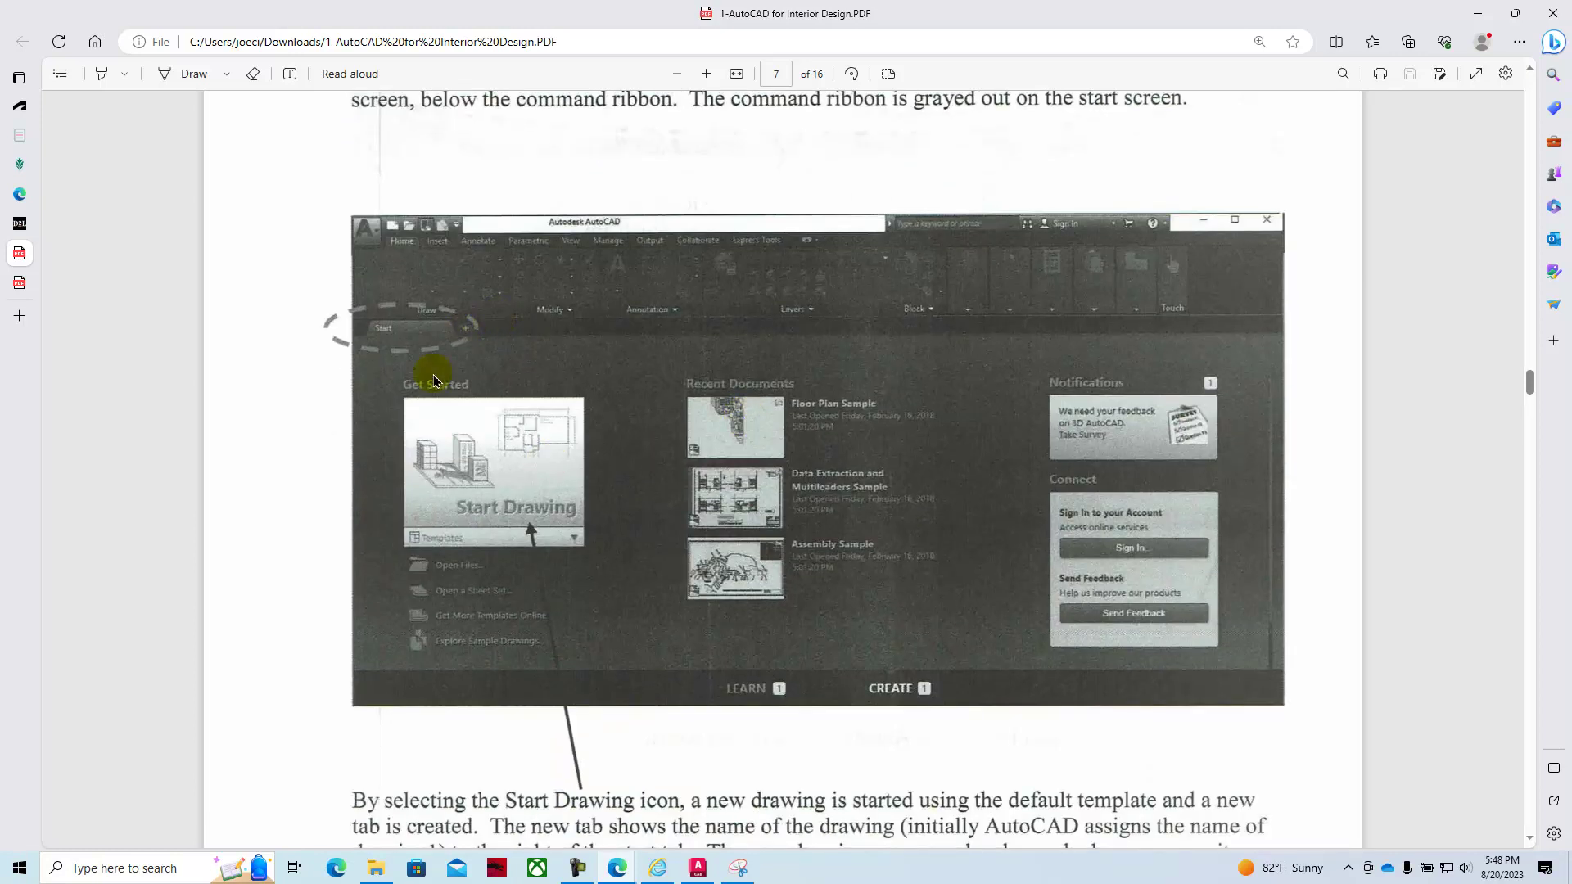
pyautogui.scroll(-4, 511, 454)
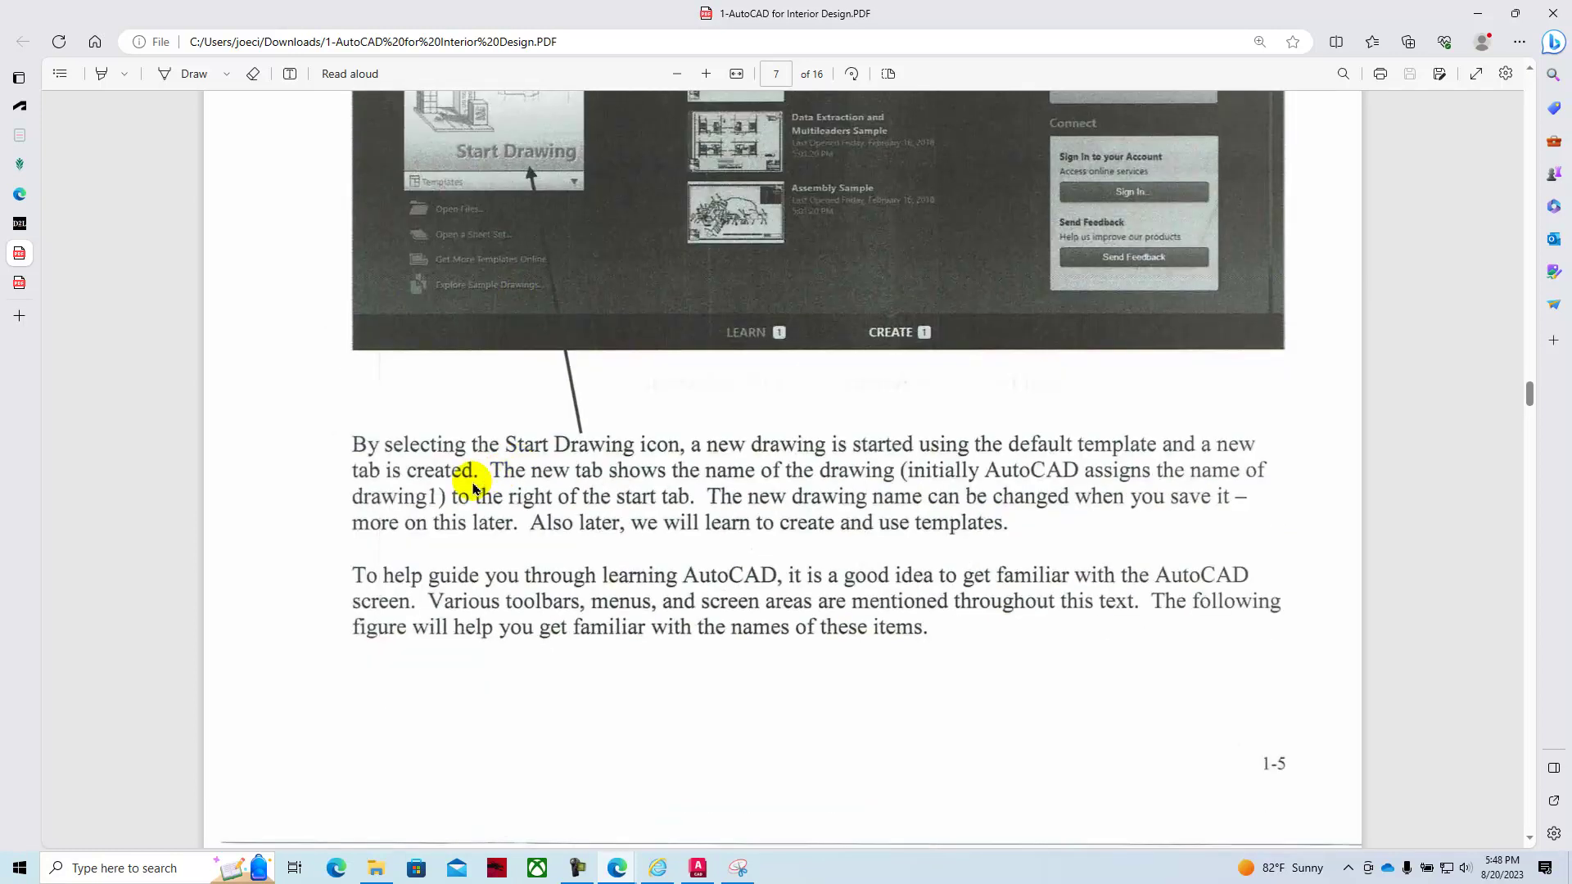
# Switch to AutoCAD to examine its Start screen, and return to the textbook PDF.
pyautogui.moveTo(698, 866)
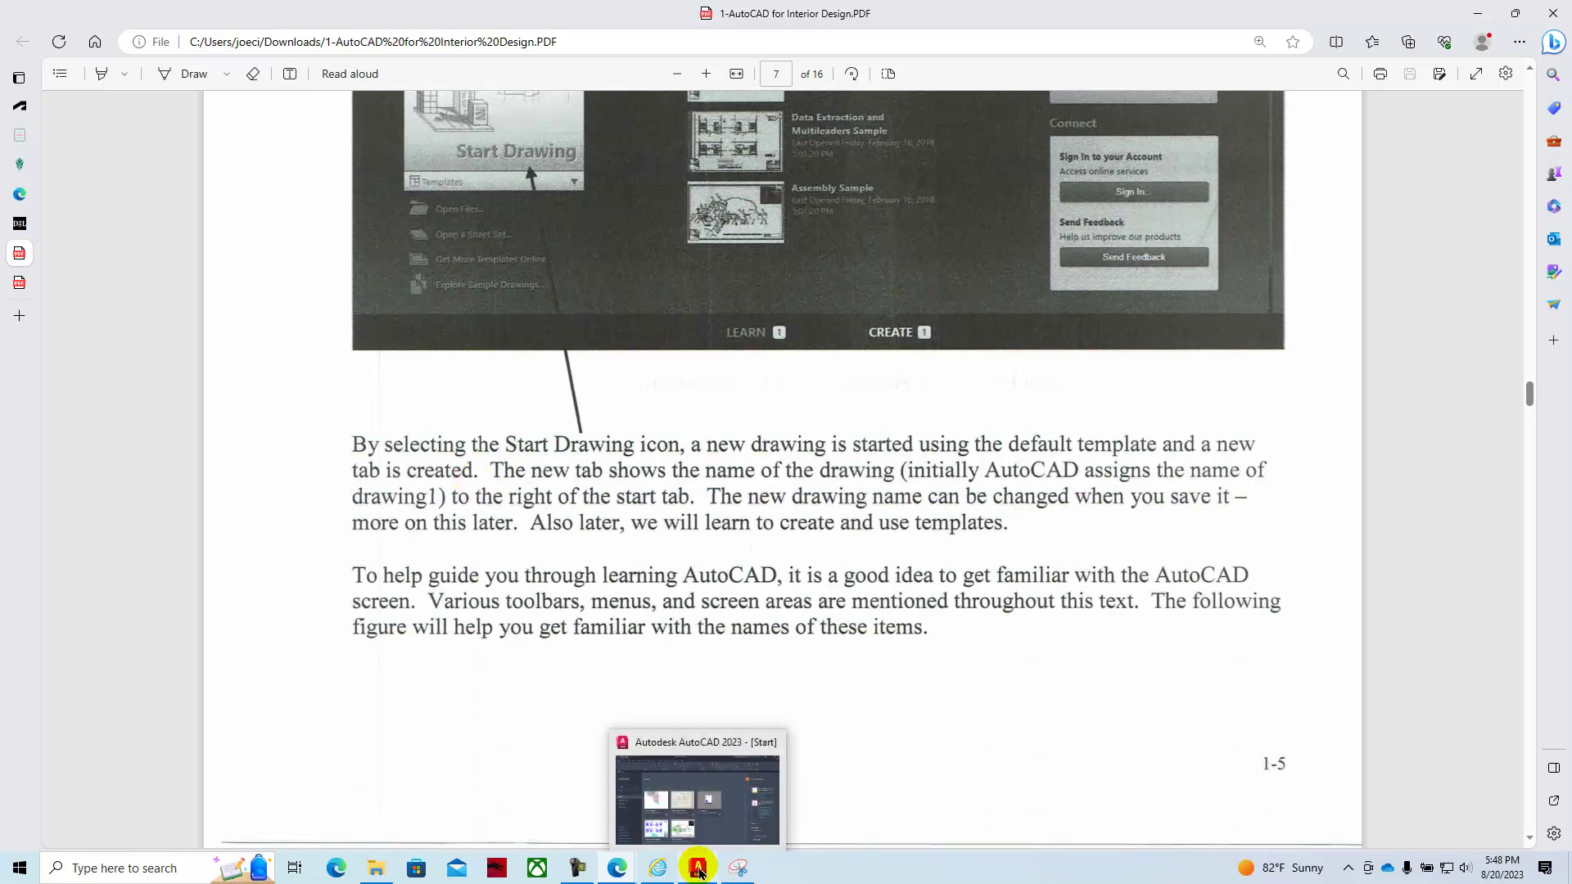
pyautogui.click(695, 814)
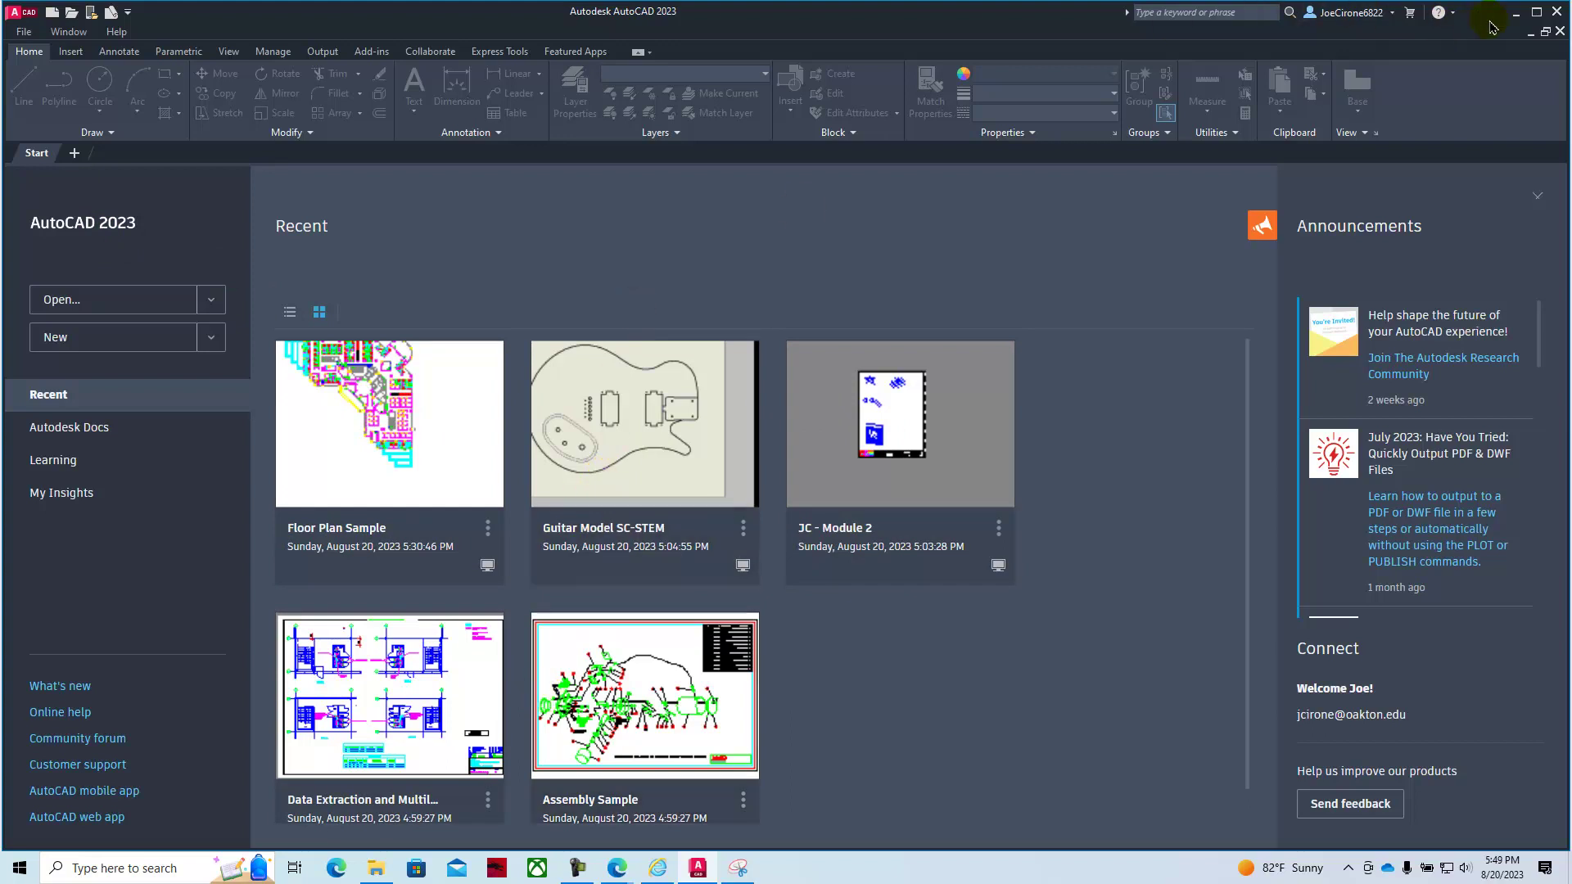
pyautogui.click(1516, 18)
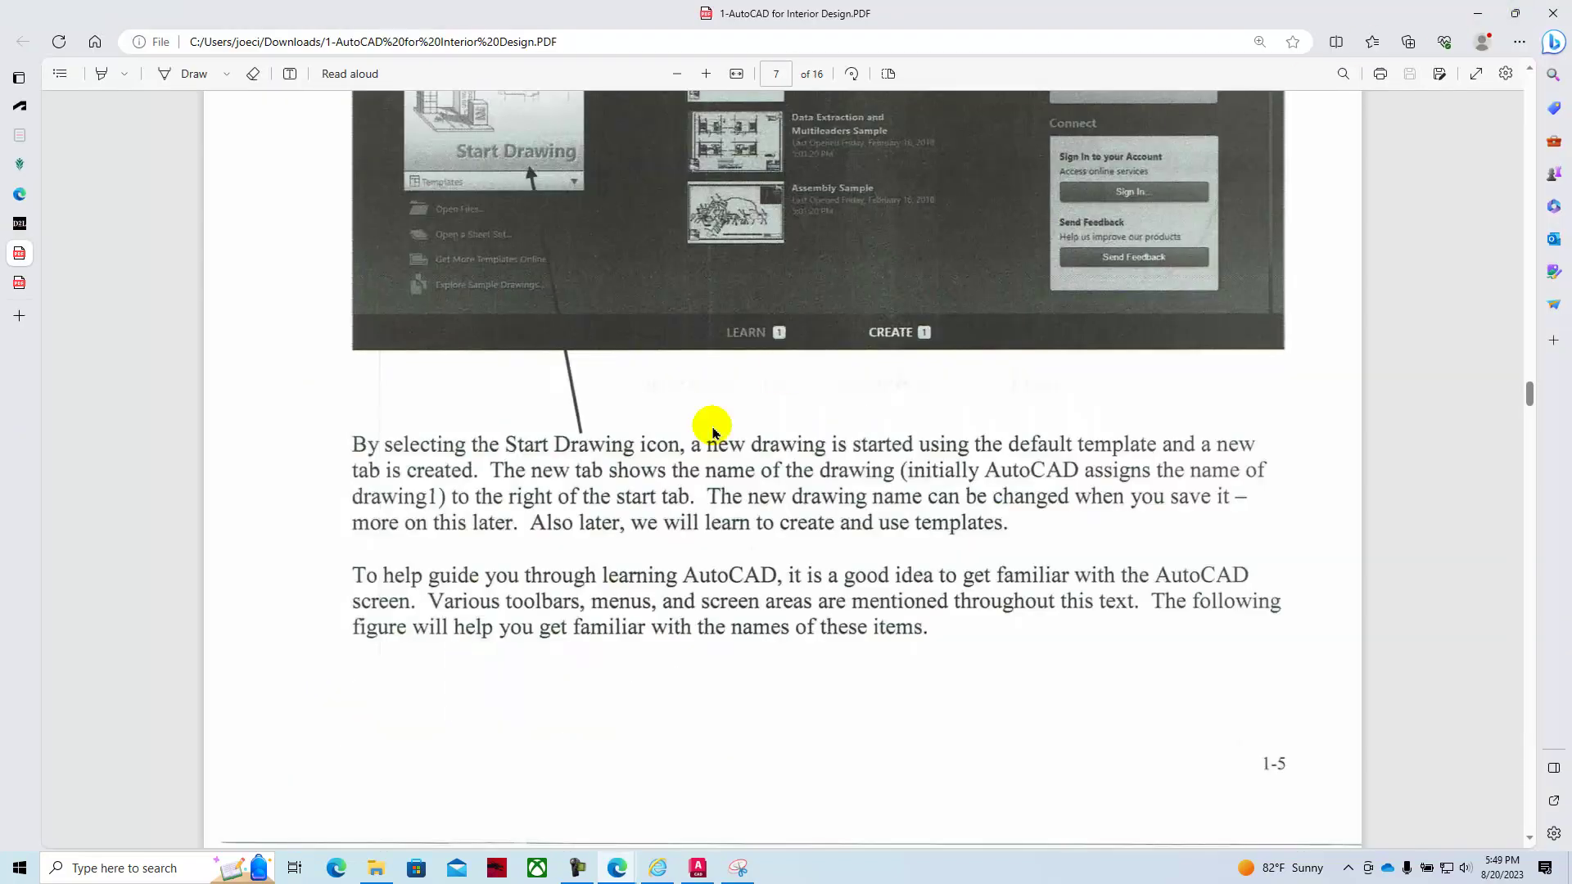
# Read the textbook sections on AutoCAD on the Mac, the Status Bar icons and the LINE command prompt.
pyautogui.scroll(-10, 598, 528)
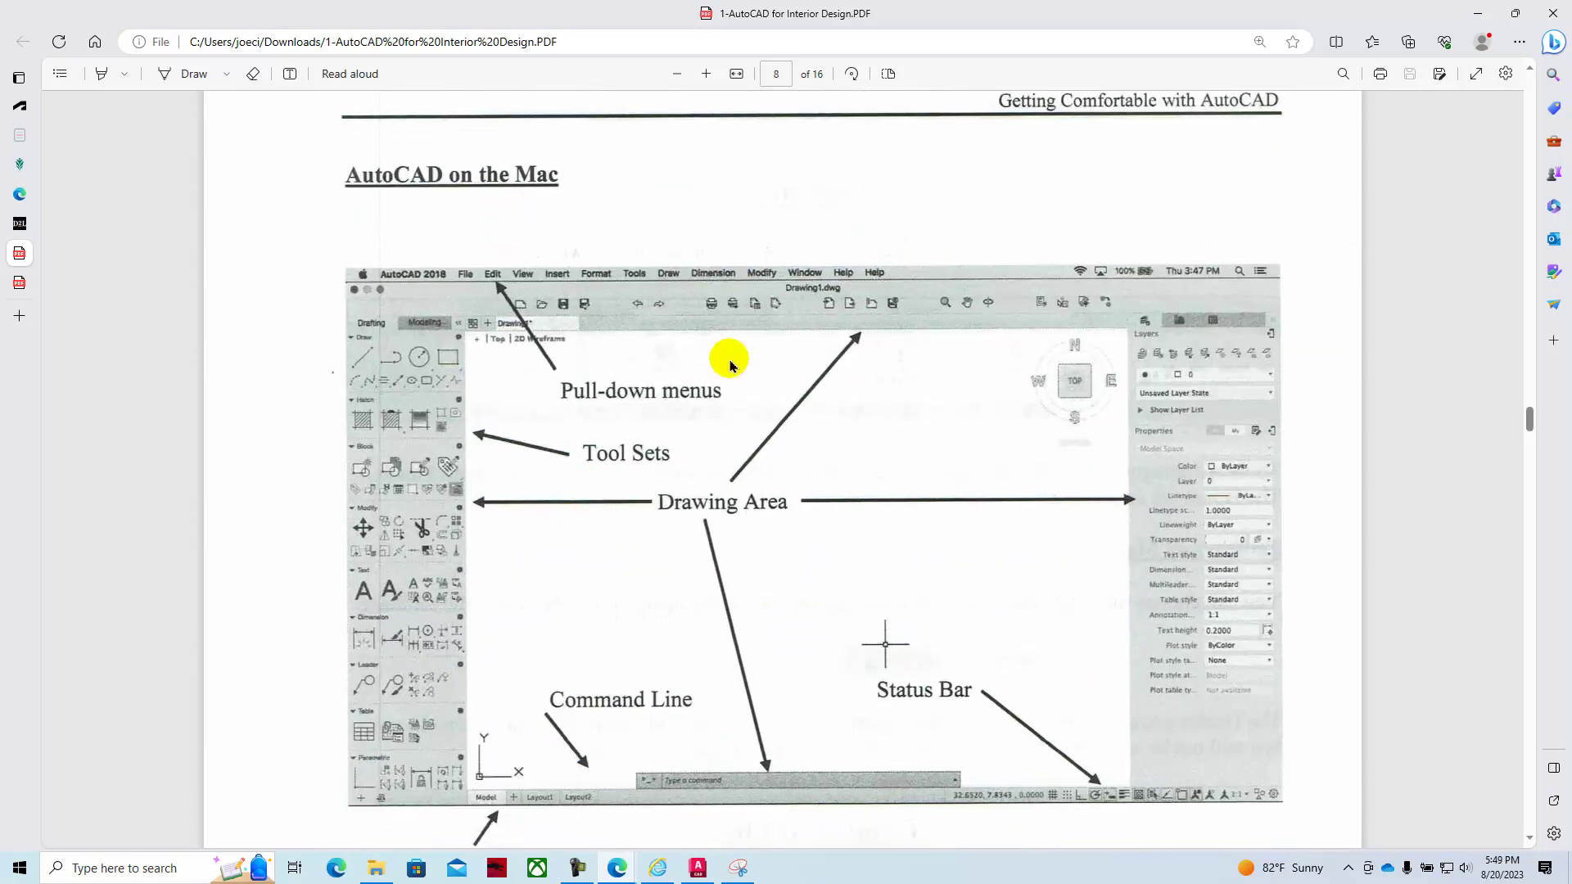
pyautogui.scroll(-15, 750, 408)
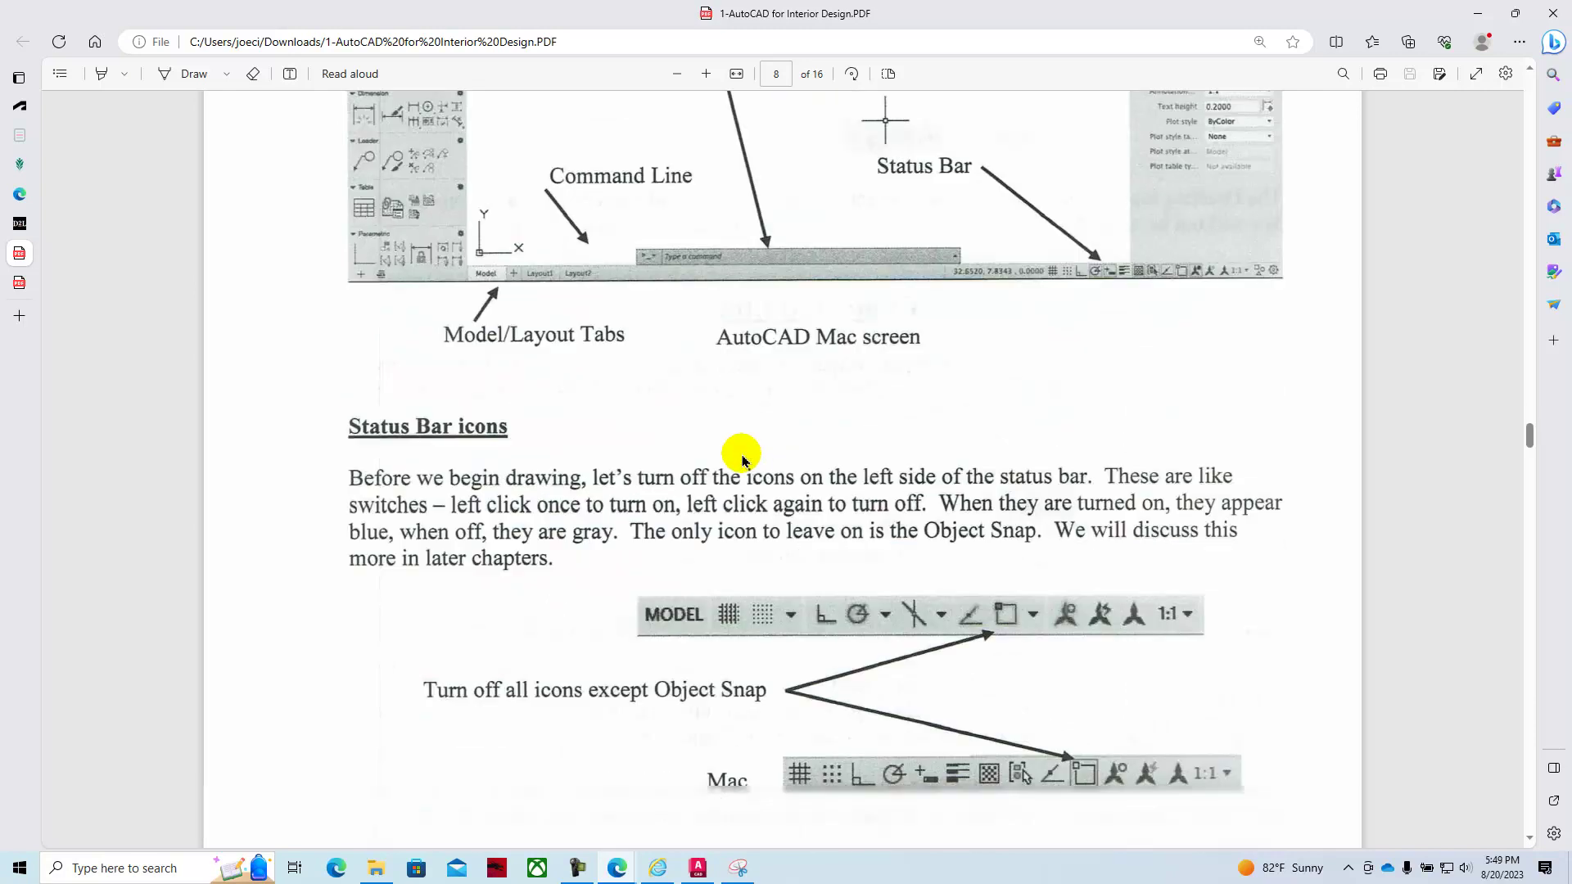
pyautogui.scroll(5, 744, 460)
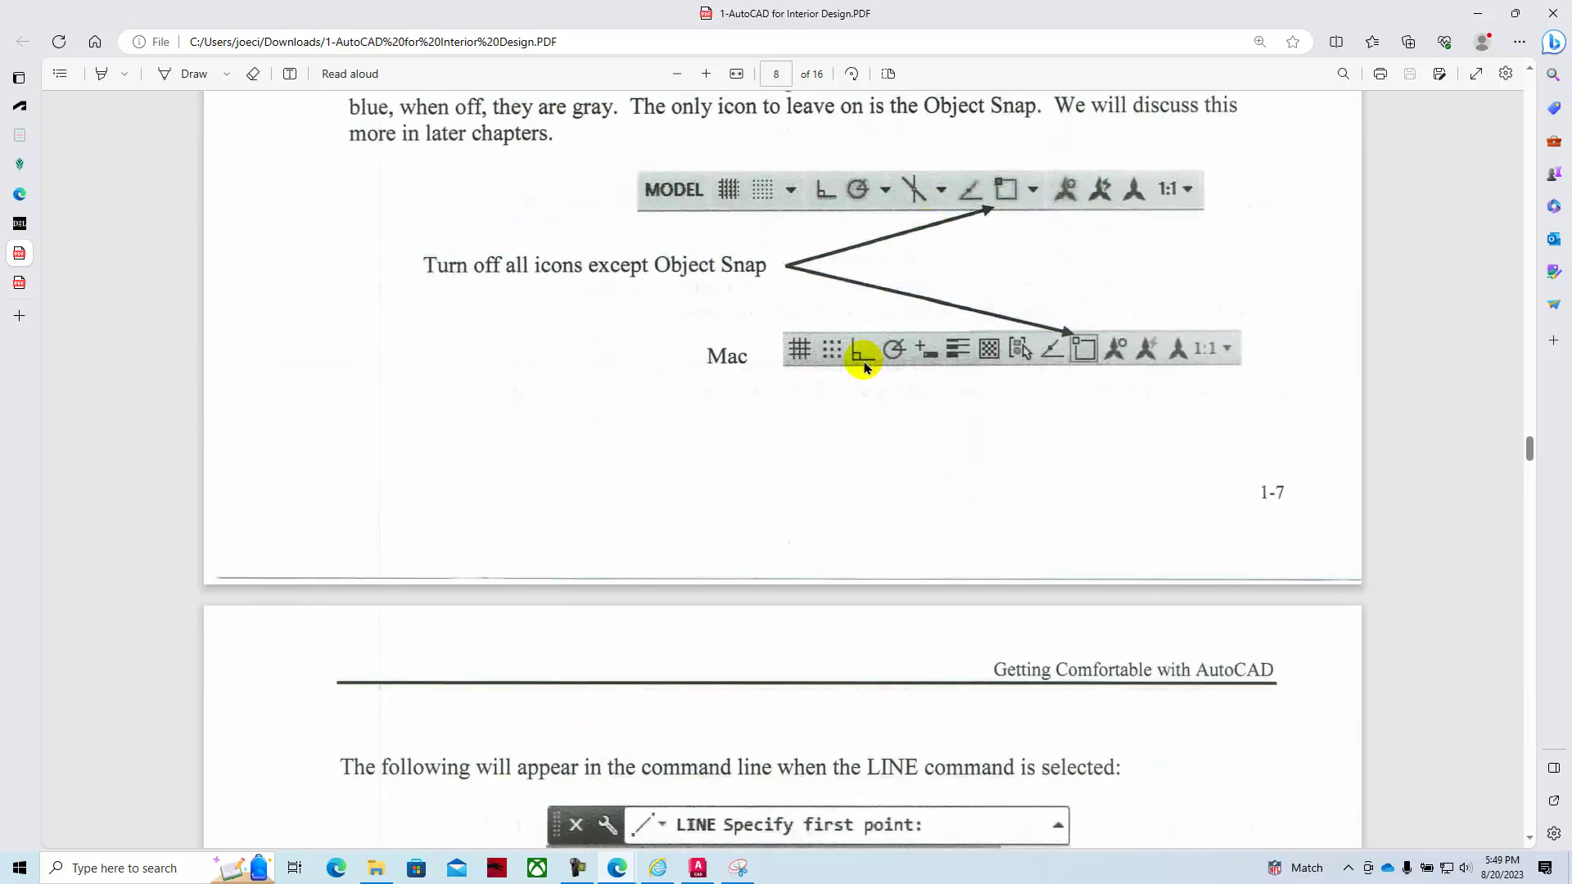
pyautogui.scroll(-5, 868, 348)
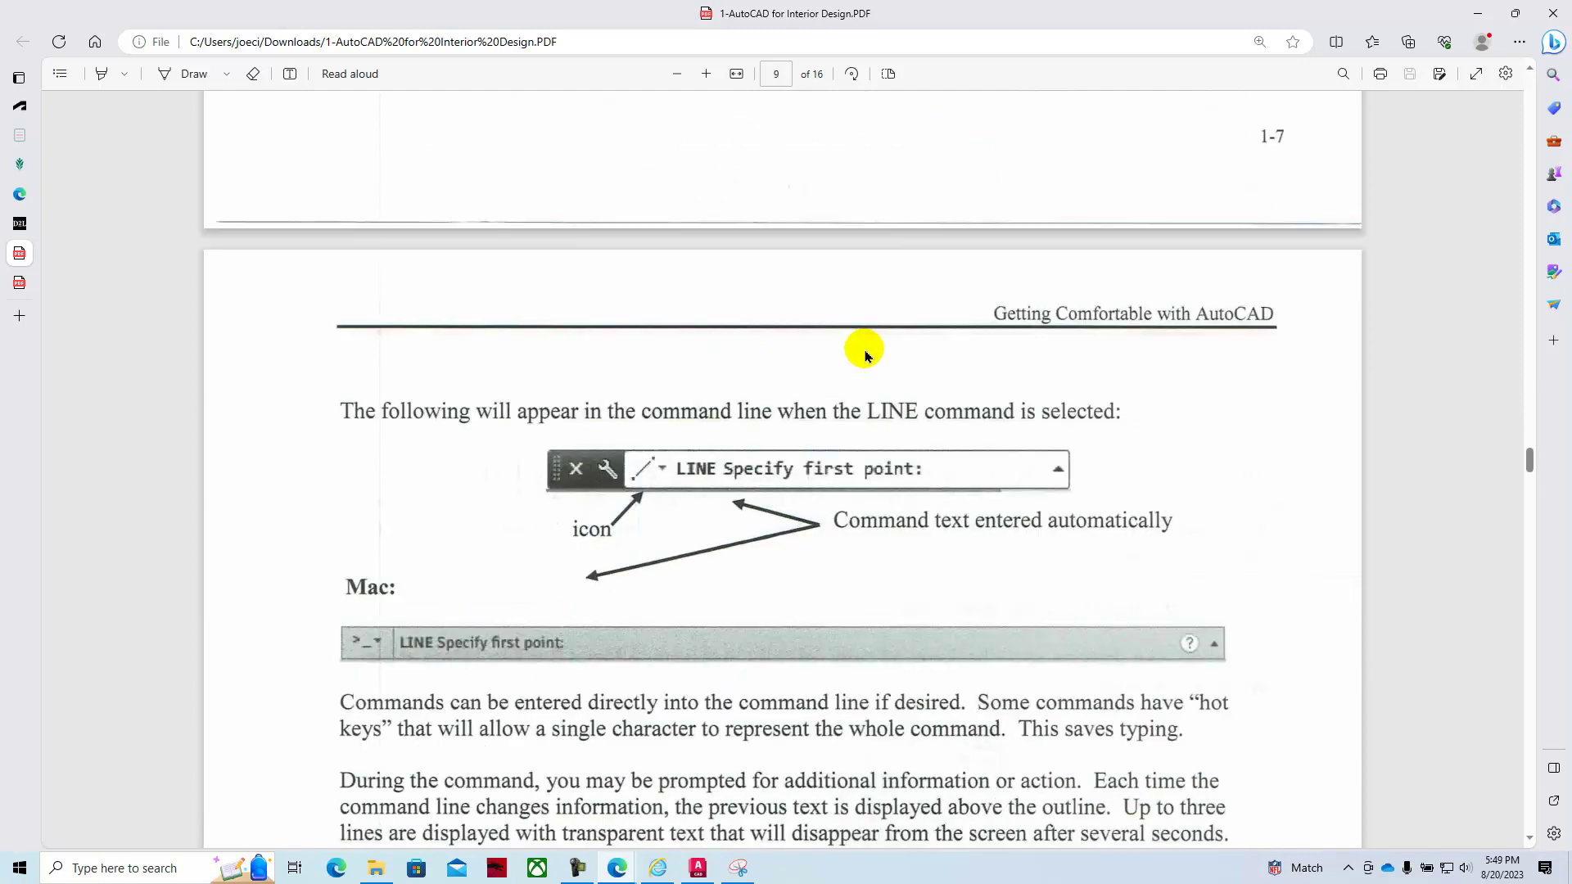
pyautogui.scroll(3, 794, 376)
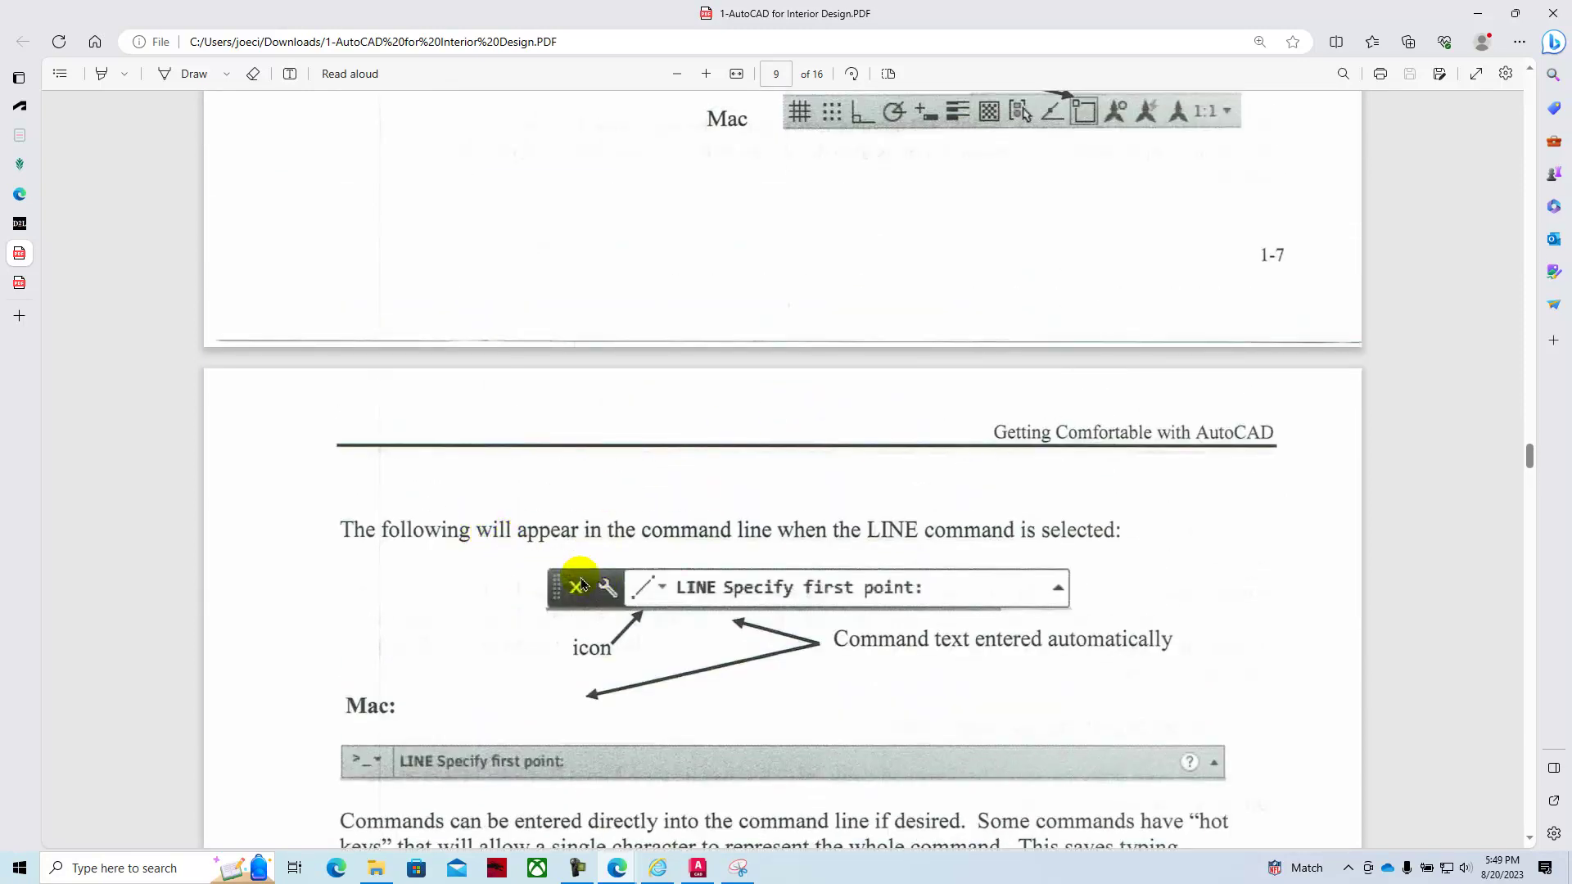
pyautogui.scroll(2, 709, 576)
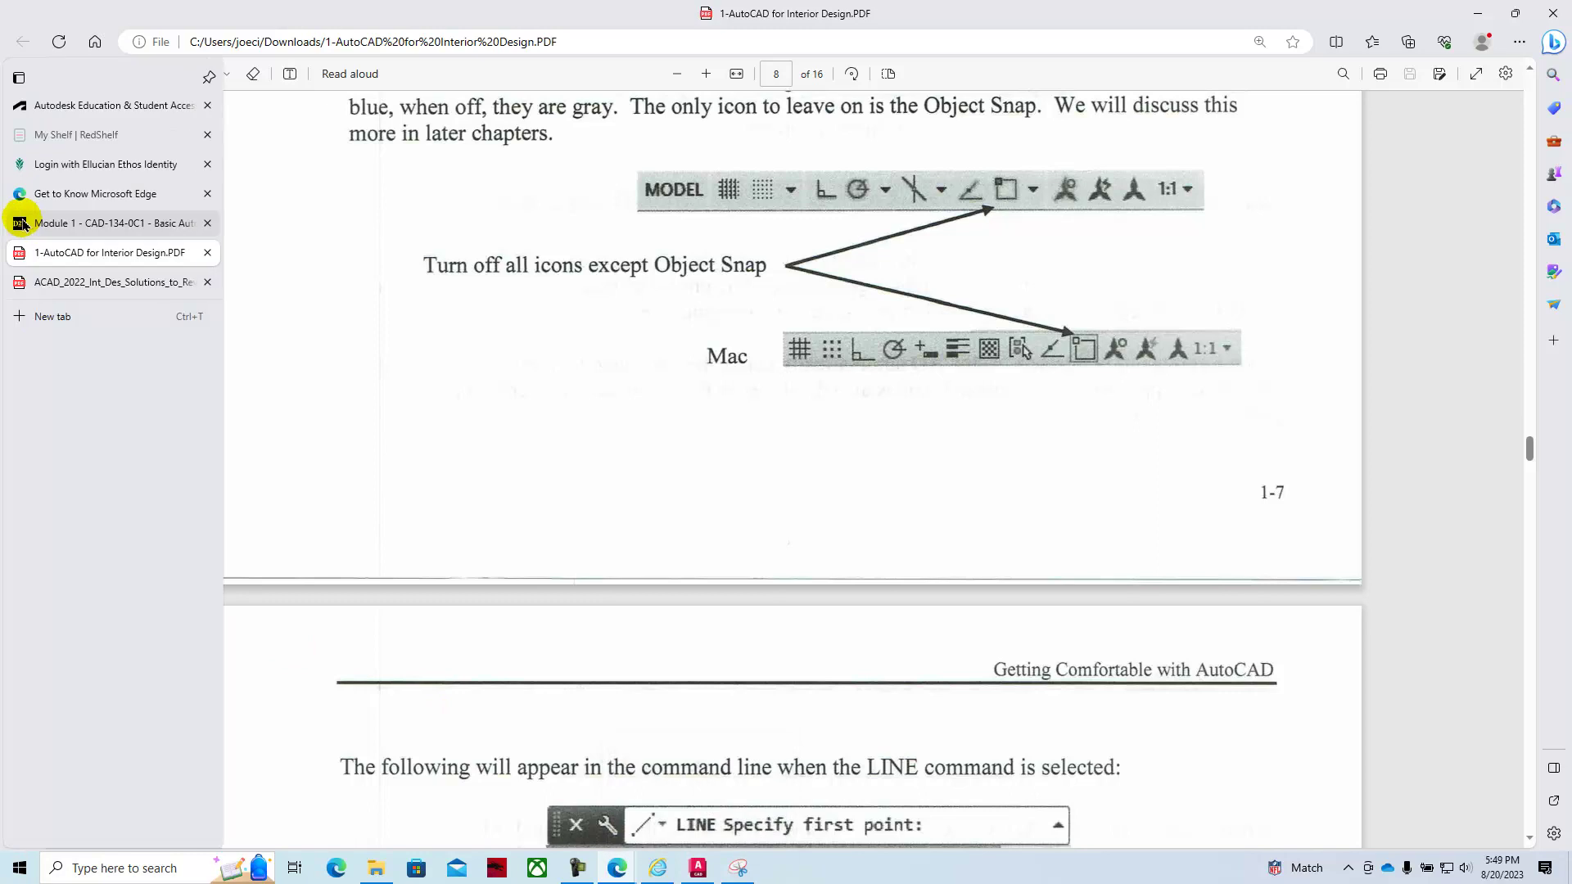
# Download the Floor Plan Sample DWG from the Textbook section of the Module 1 course page and open it in AutoCAD.
pyautogui.click(61, 227)
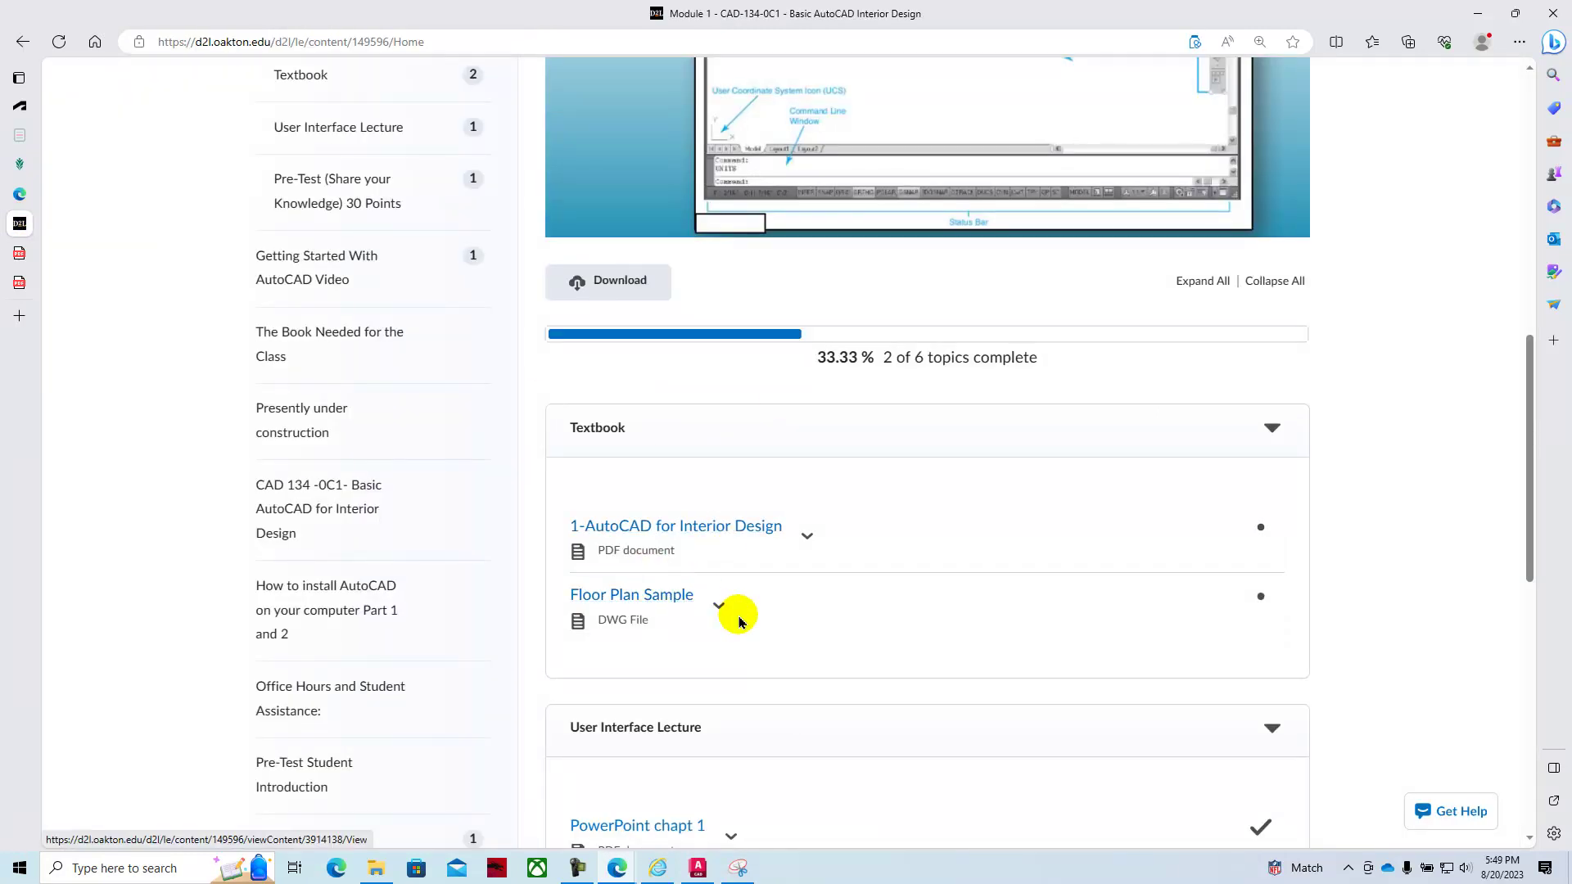
pyautogui.scroll(8, 813, 572)
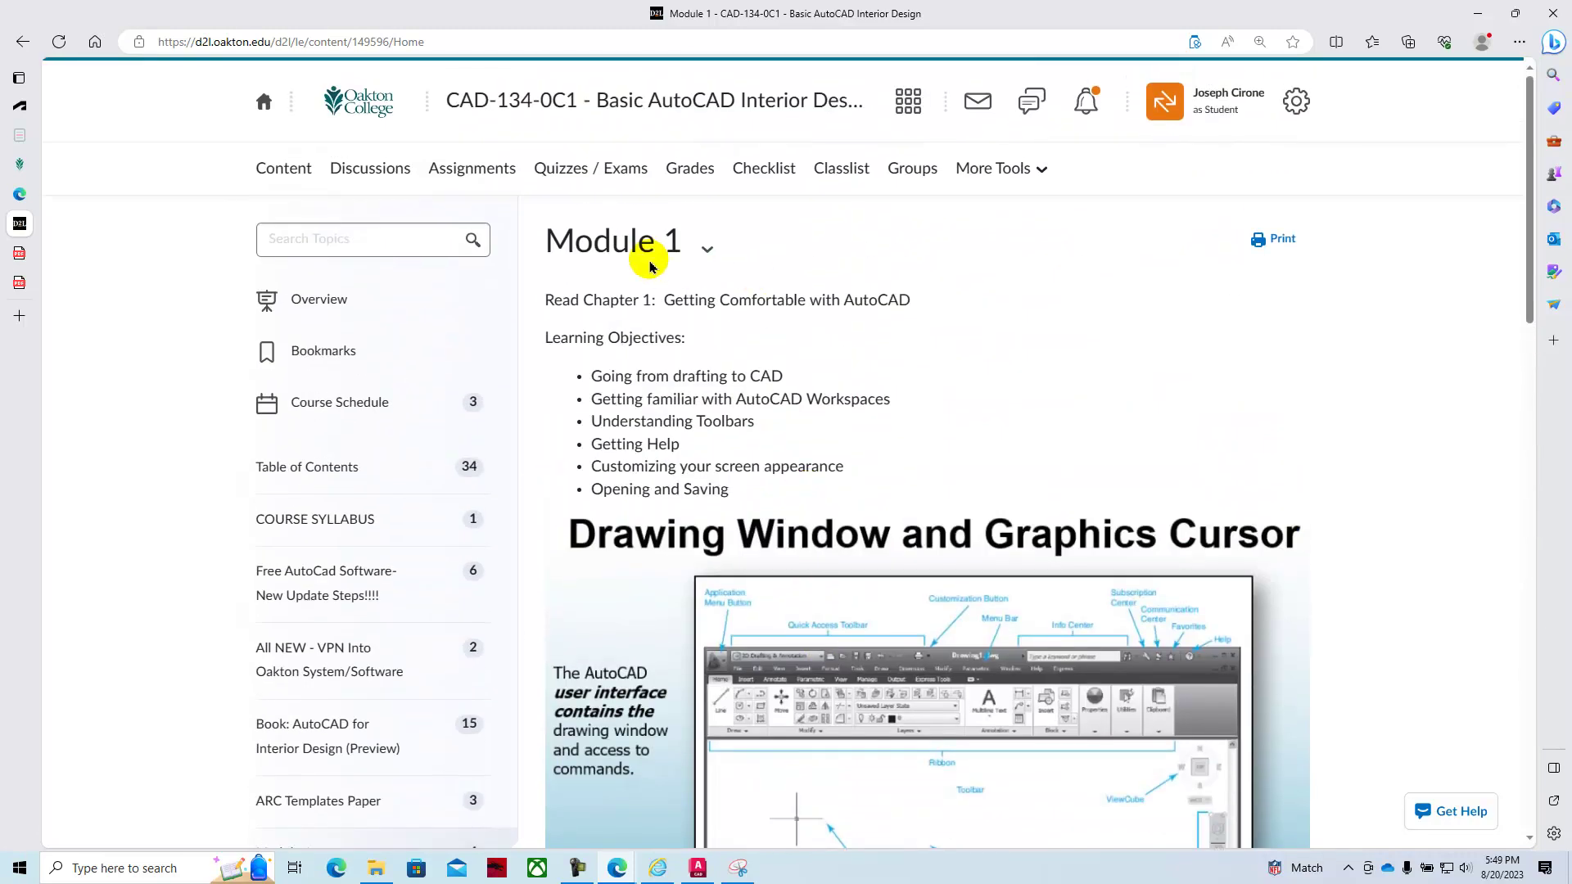
pyautogui.scroll(-7, 887, 439)
pyautogui.scroll(-4, 890, 446)
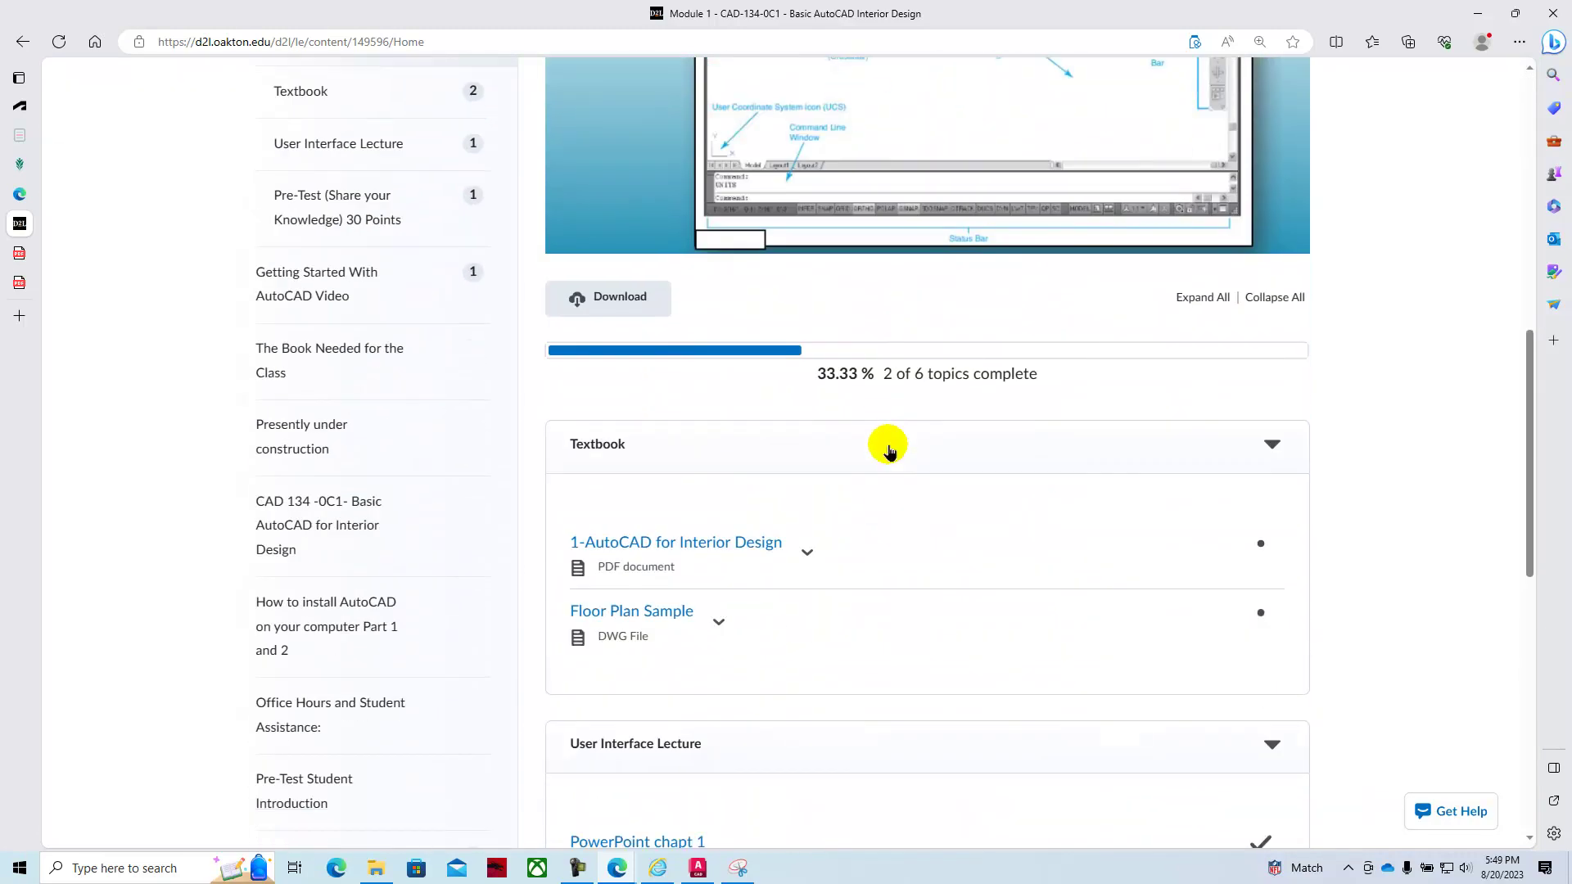
pyautogui.click(720, 606)
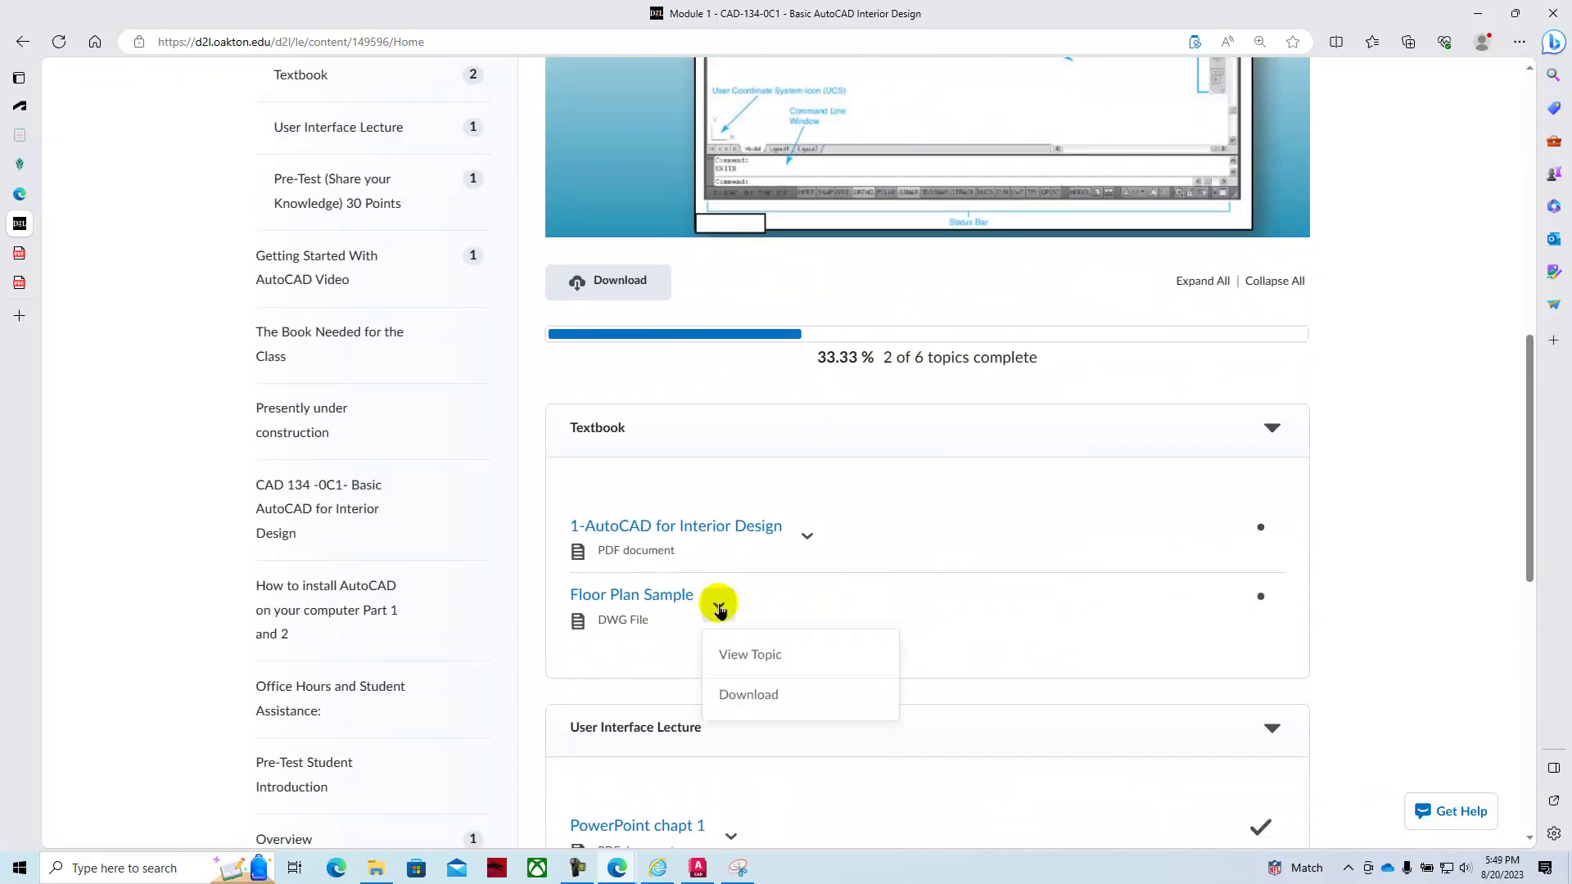
pyautogui.click(747, 698)
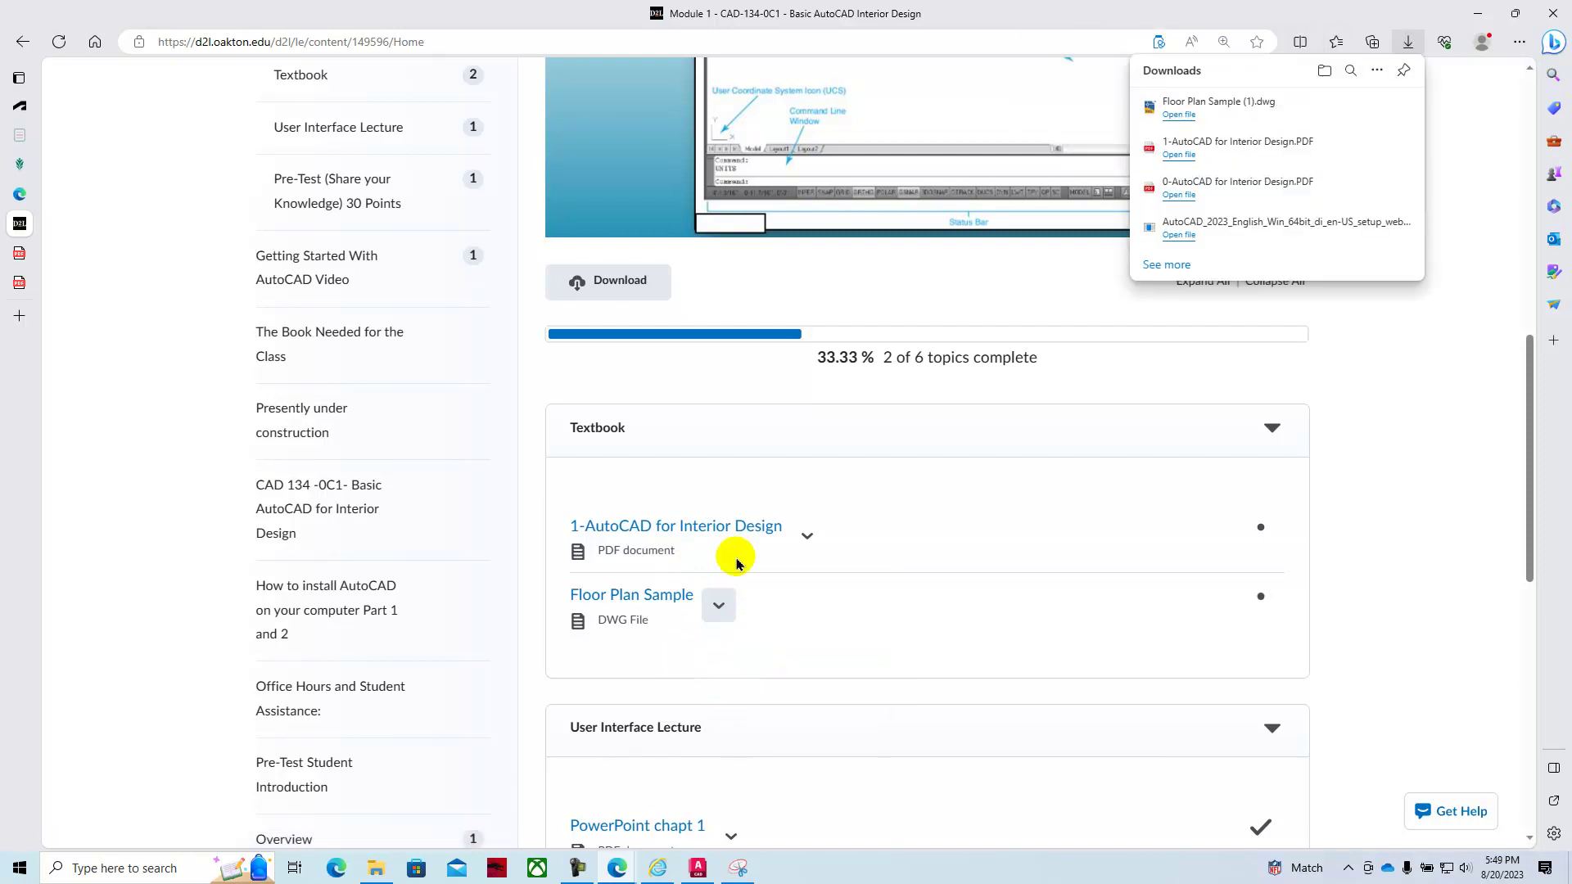
pyautogui.click(1179, 115)
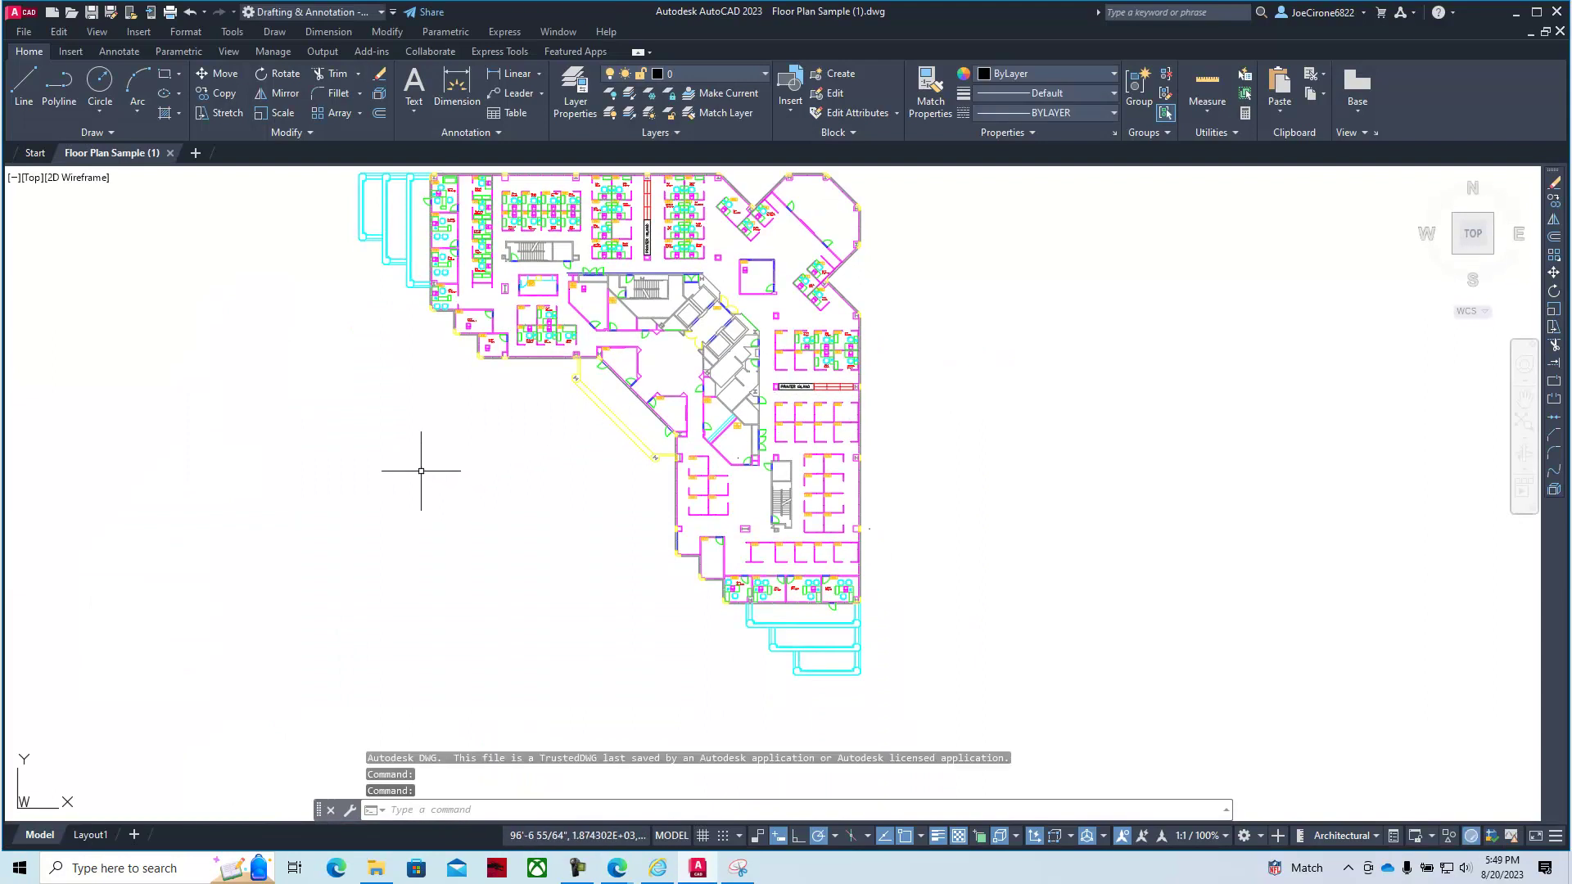
pyautogui.moveTo(392, 436); pyautogui.dragTo(465, 496, button='middle')
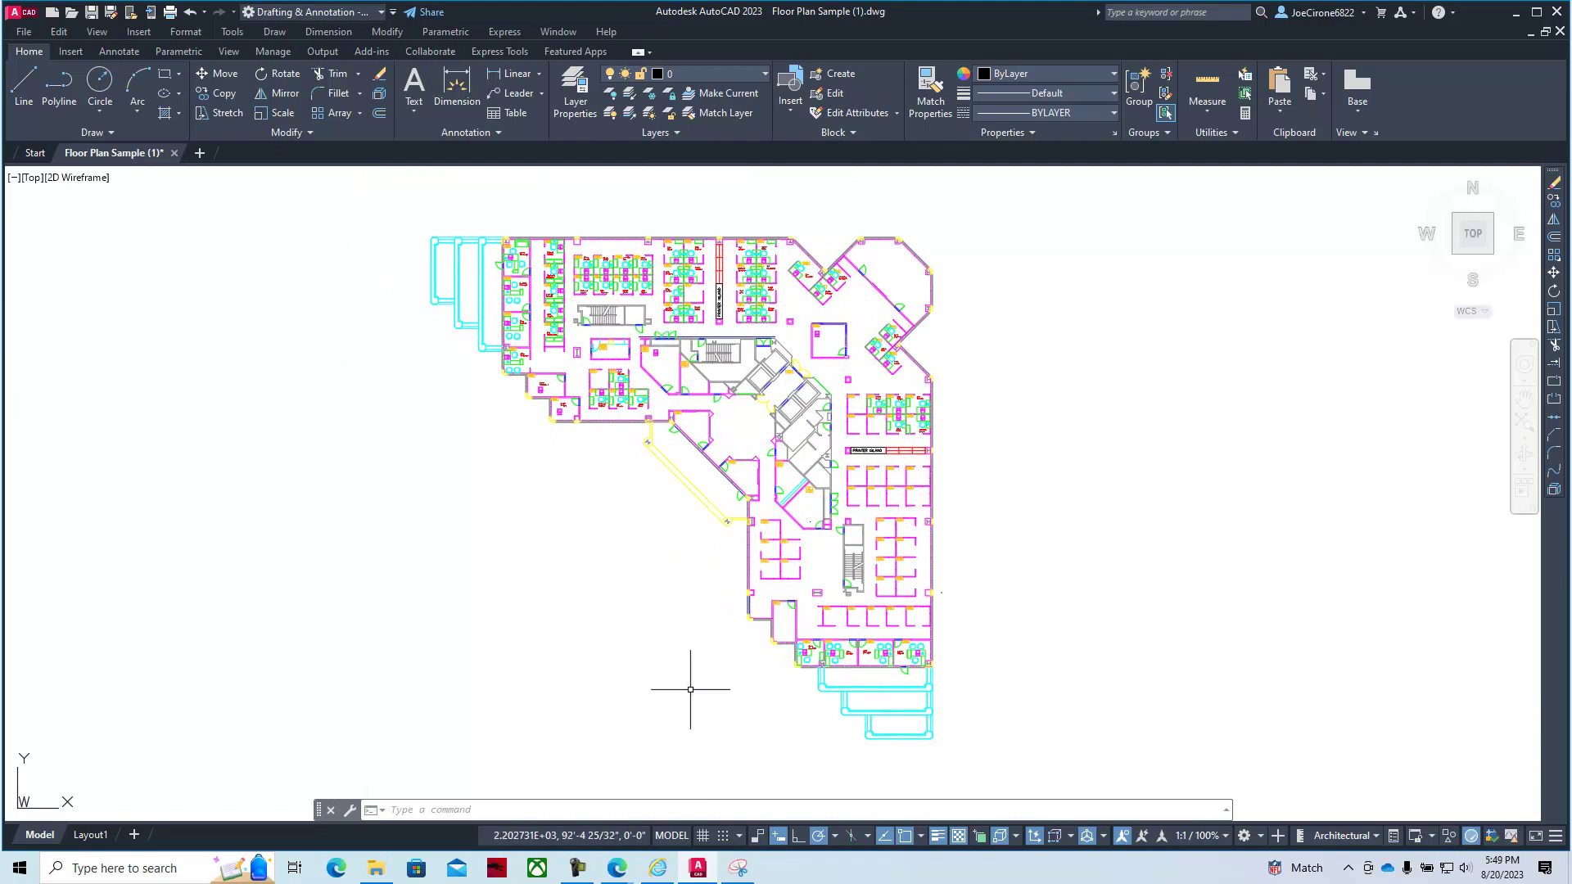
# Go back to the textbook PDF to read the command line section, and return to the floor plan drawing in AutoCAD.
pyautogui.click(1517, 14)
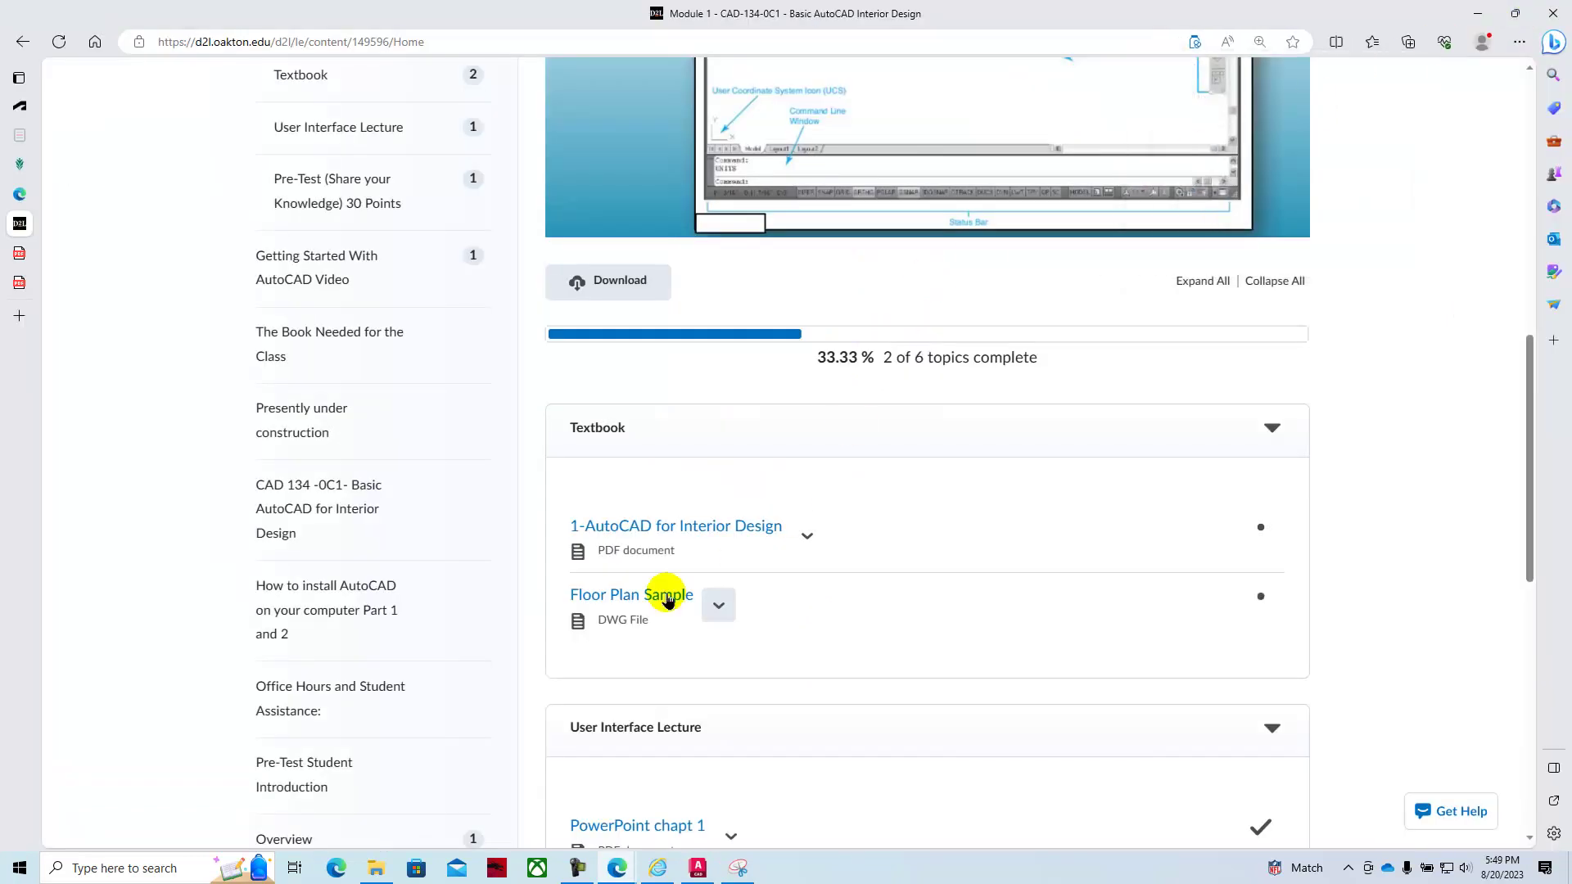
pyautogui.click(16, 260)
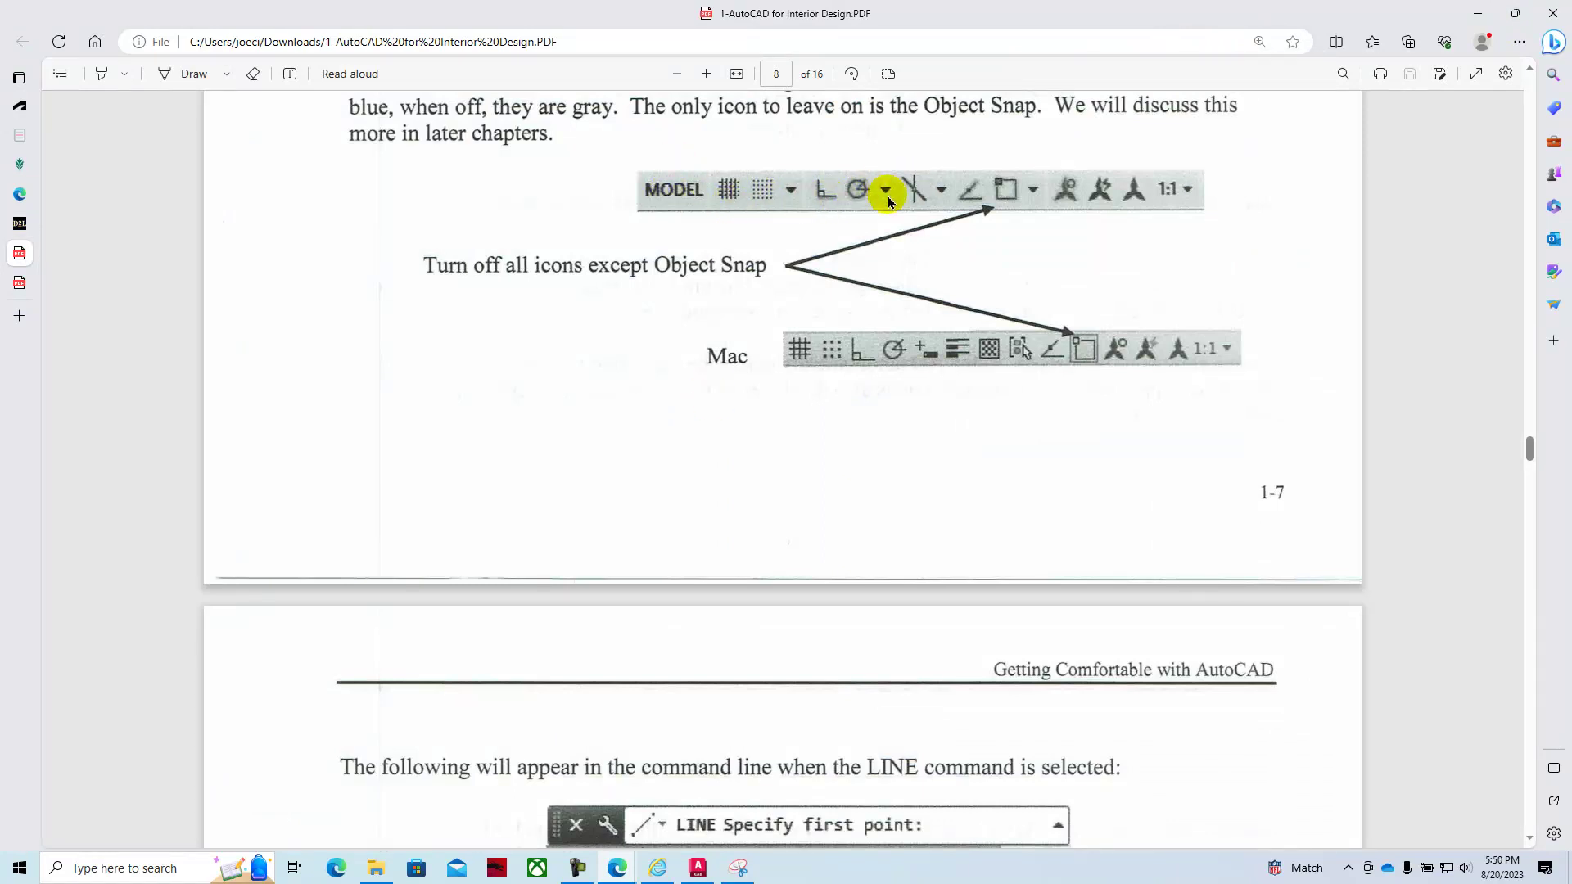
pyautogui.scroll(-6, 733, 327)
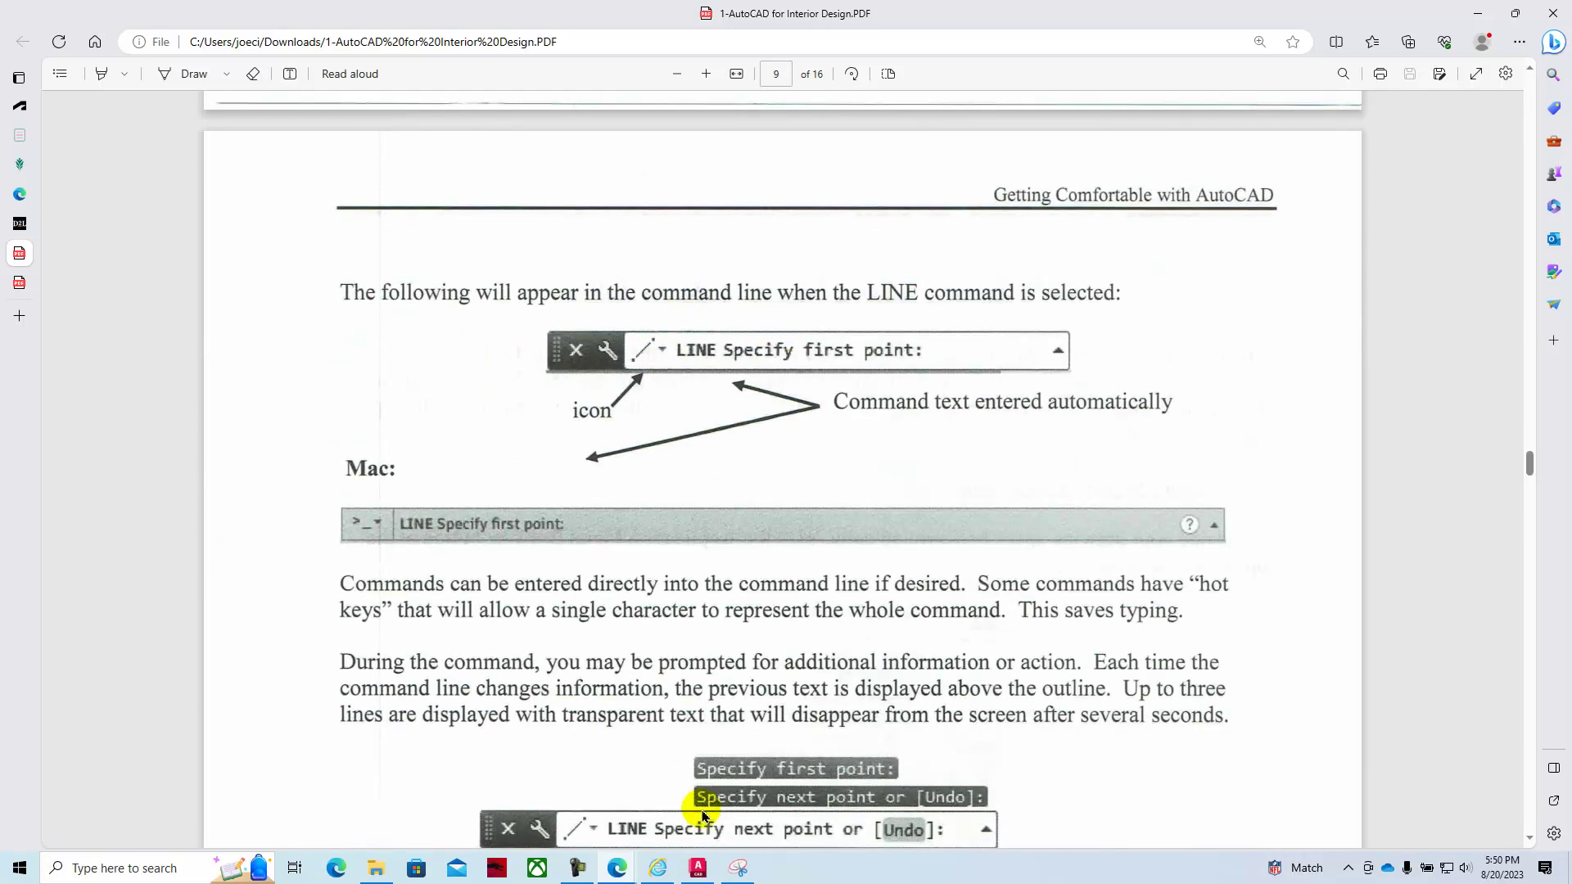
pyautogui.click(699, 869)
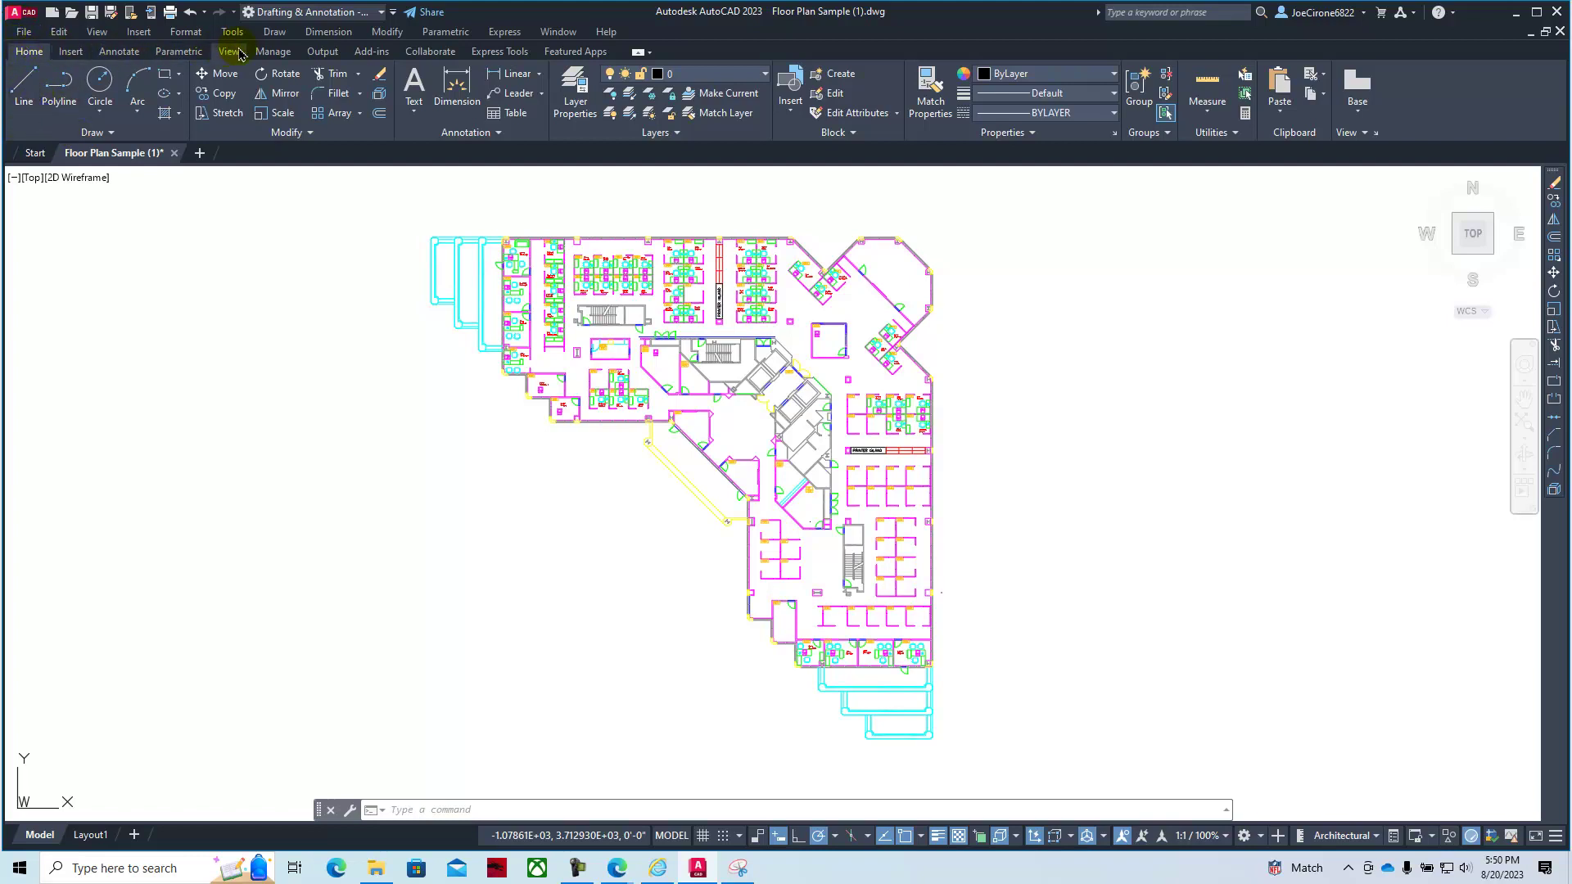
# Examine the ribbon commands for Insert, Parametric, View, Manage, Output and Add-ins, and return to the Home commands.
pyautogui.click(70, 53)
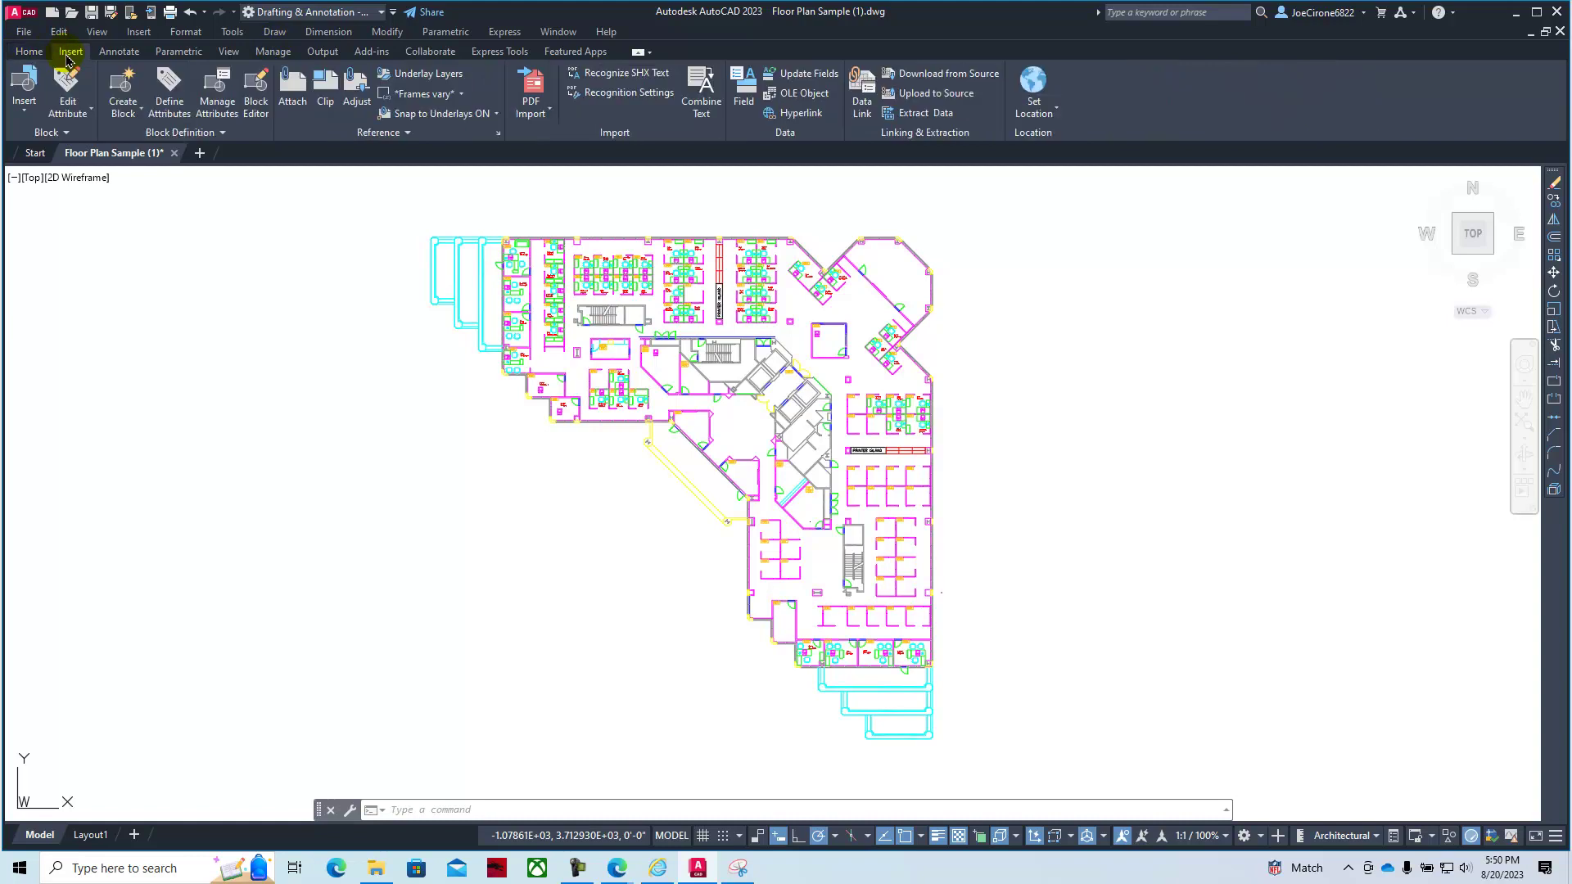
pyautogui.click(180, 51)
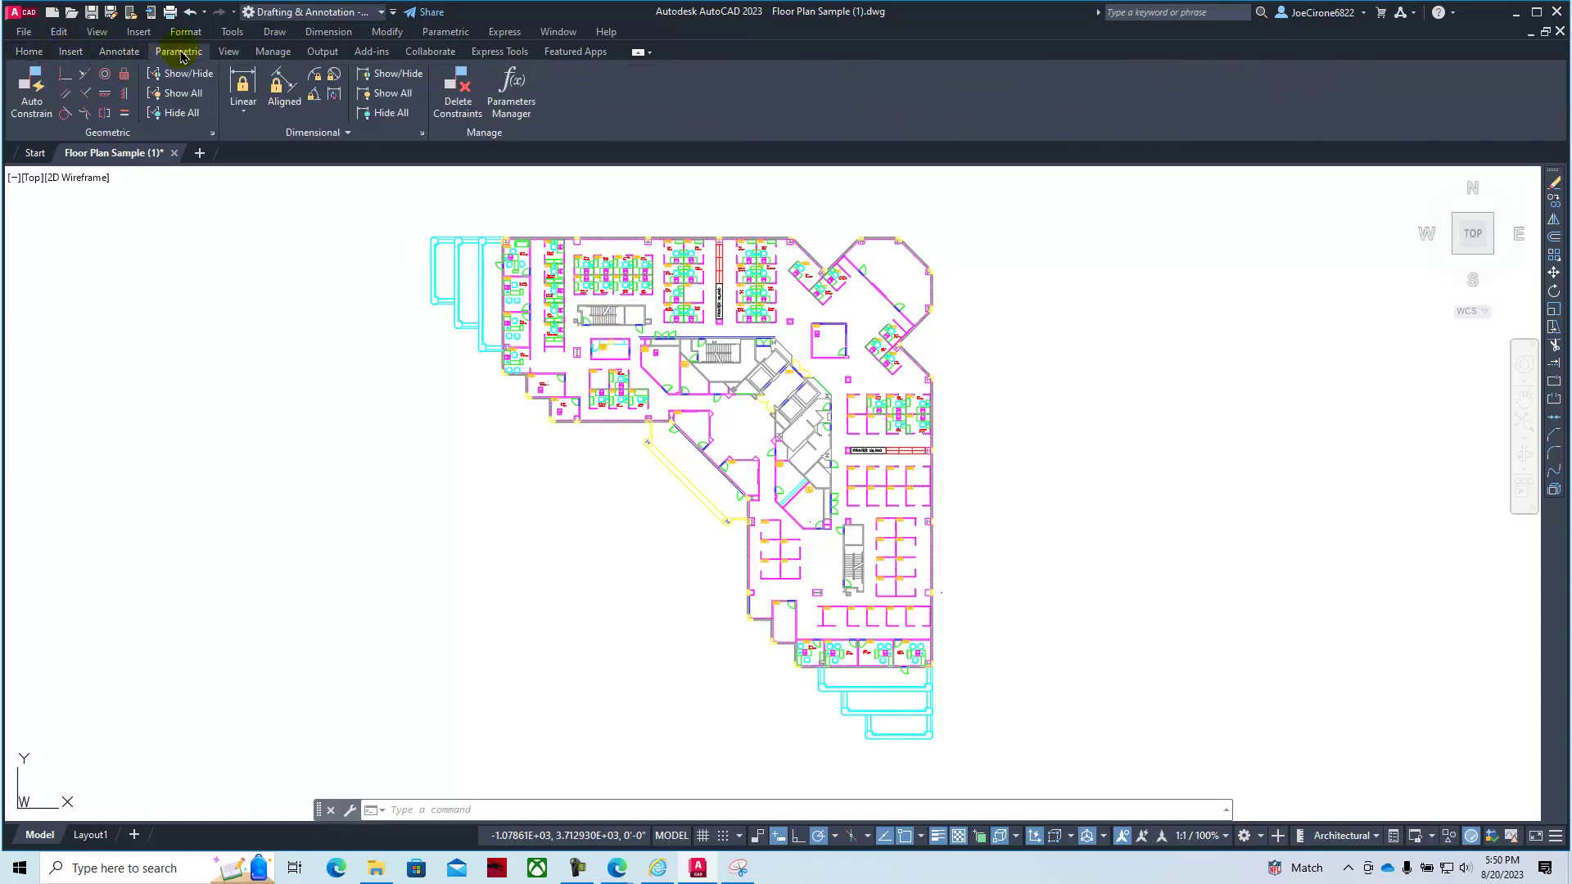
pyautogui.click(230, 55)
pyautogui.click(272, 51)
pyautogui.click(323, 52)
pyautogui.click(385, 53)
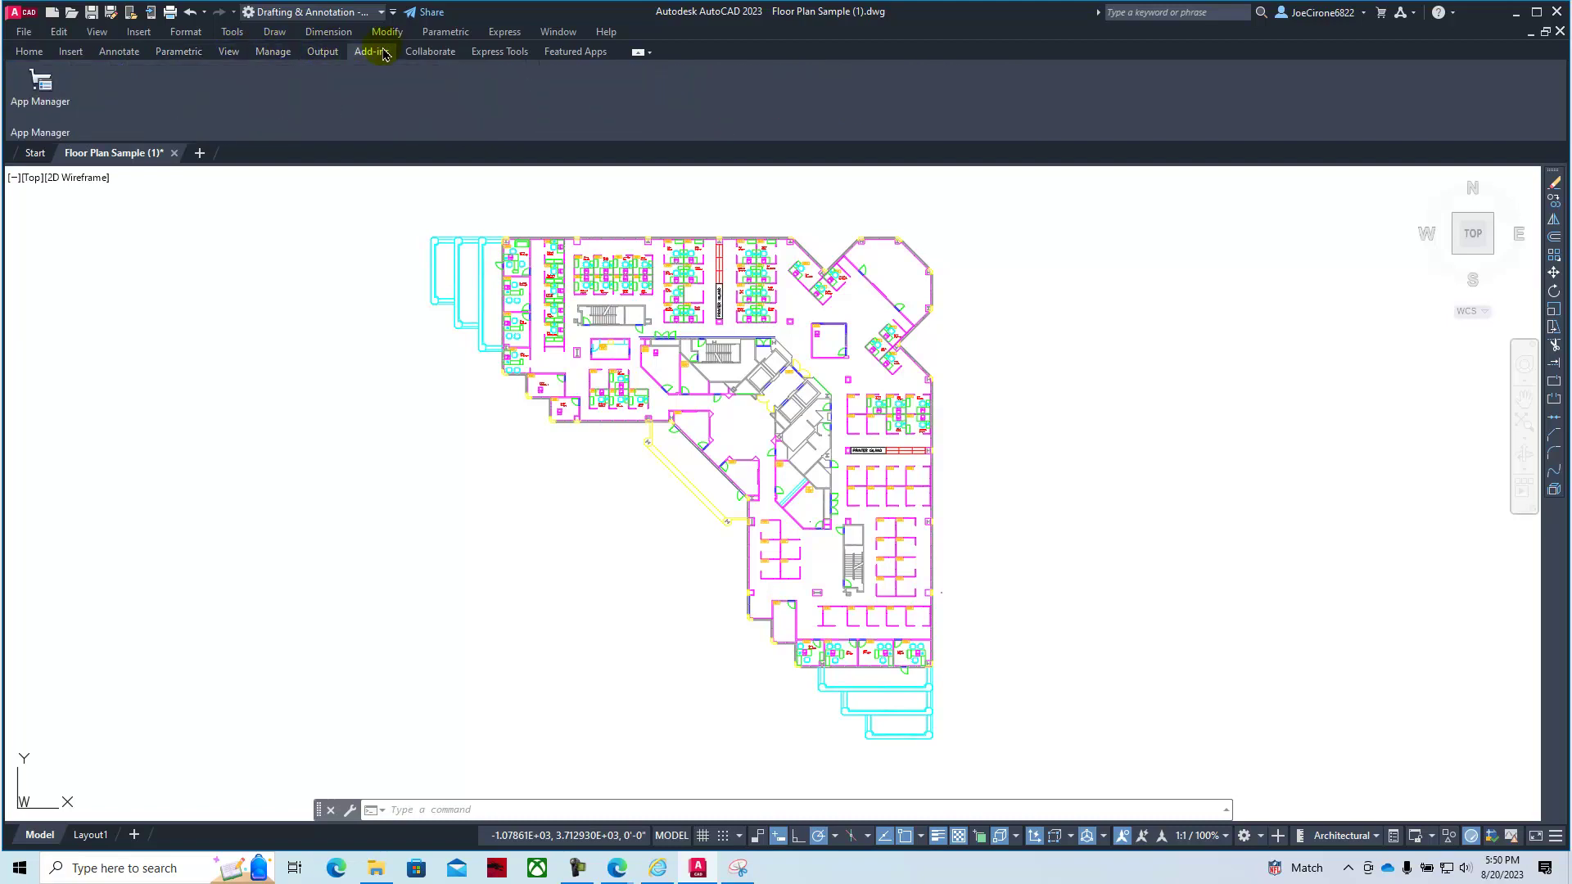
pyautogui.click(26, 54)
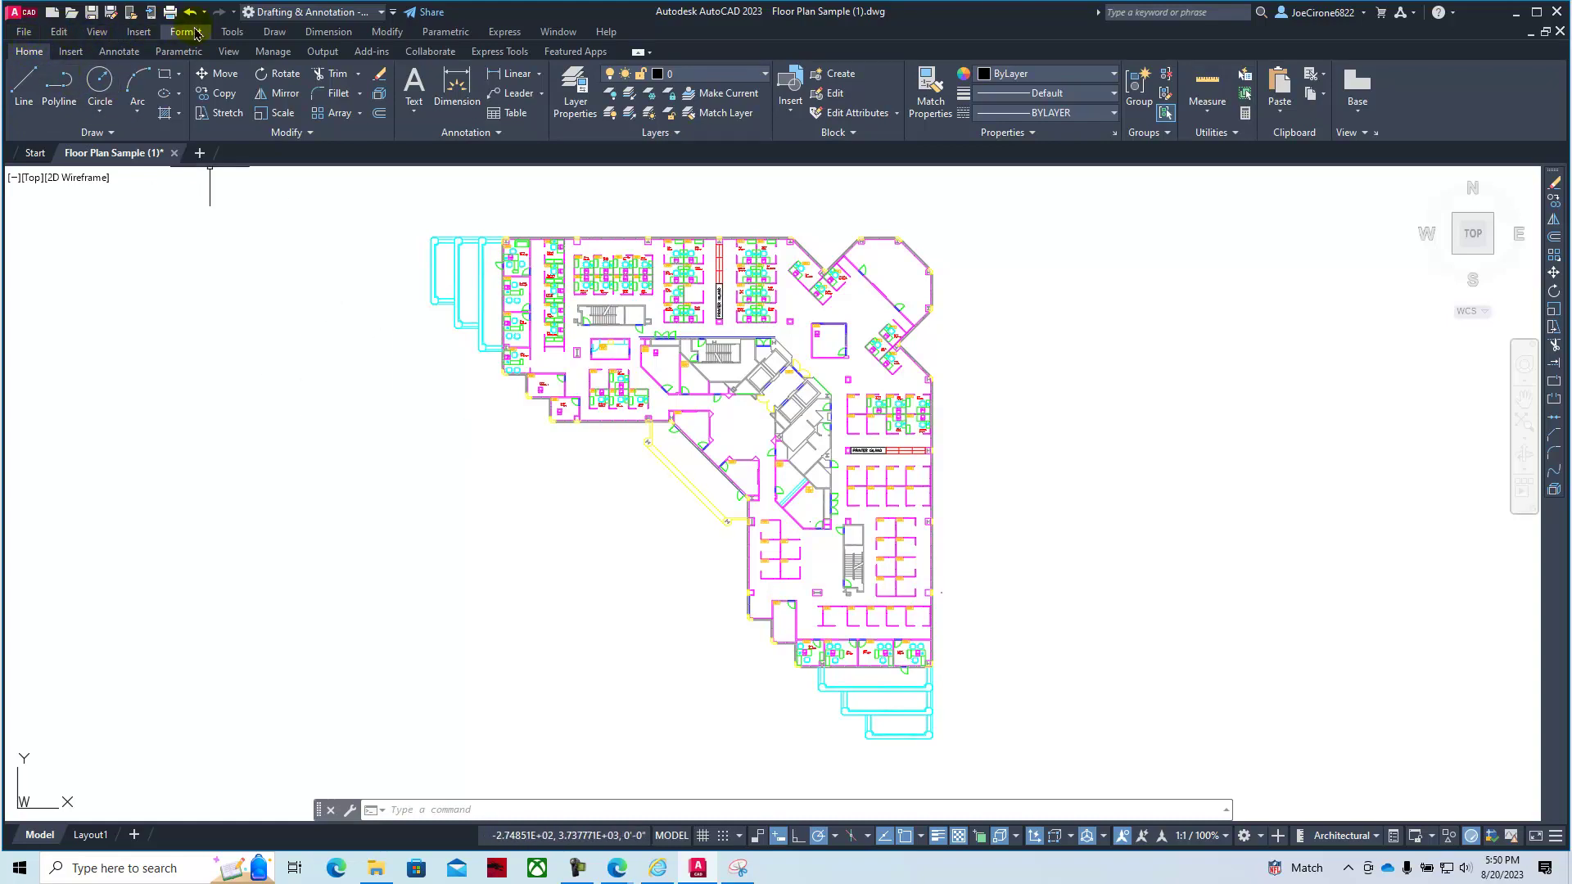
# Hide the menu bar through the Quick Access Toolbar customization options, and show it again.
pyautogui.click(393, 14)
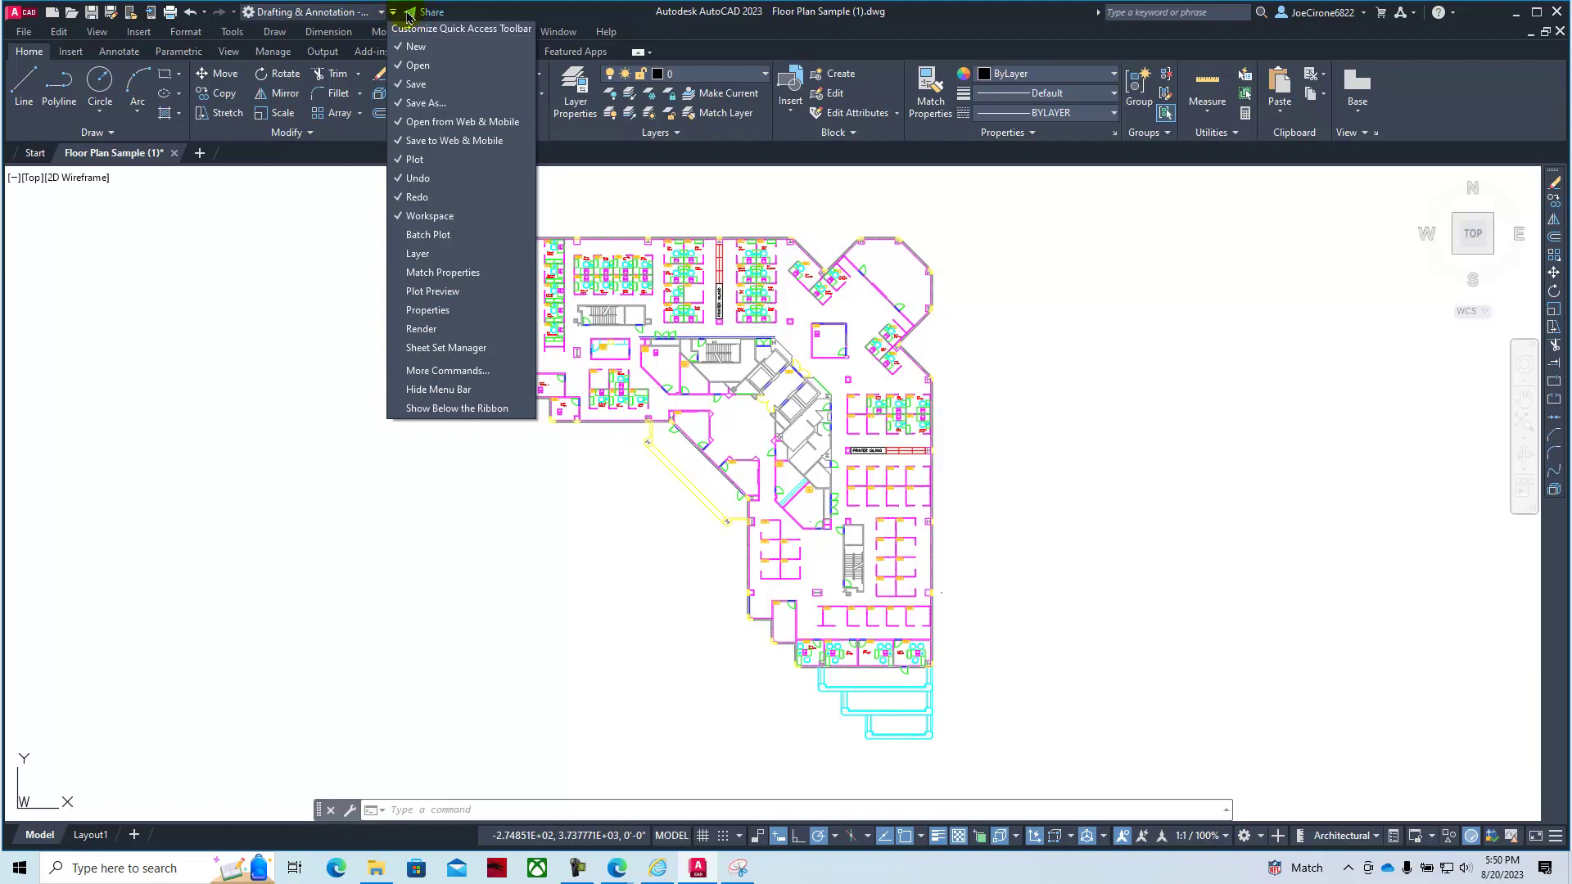
pyautogui.click(458, 397)
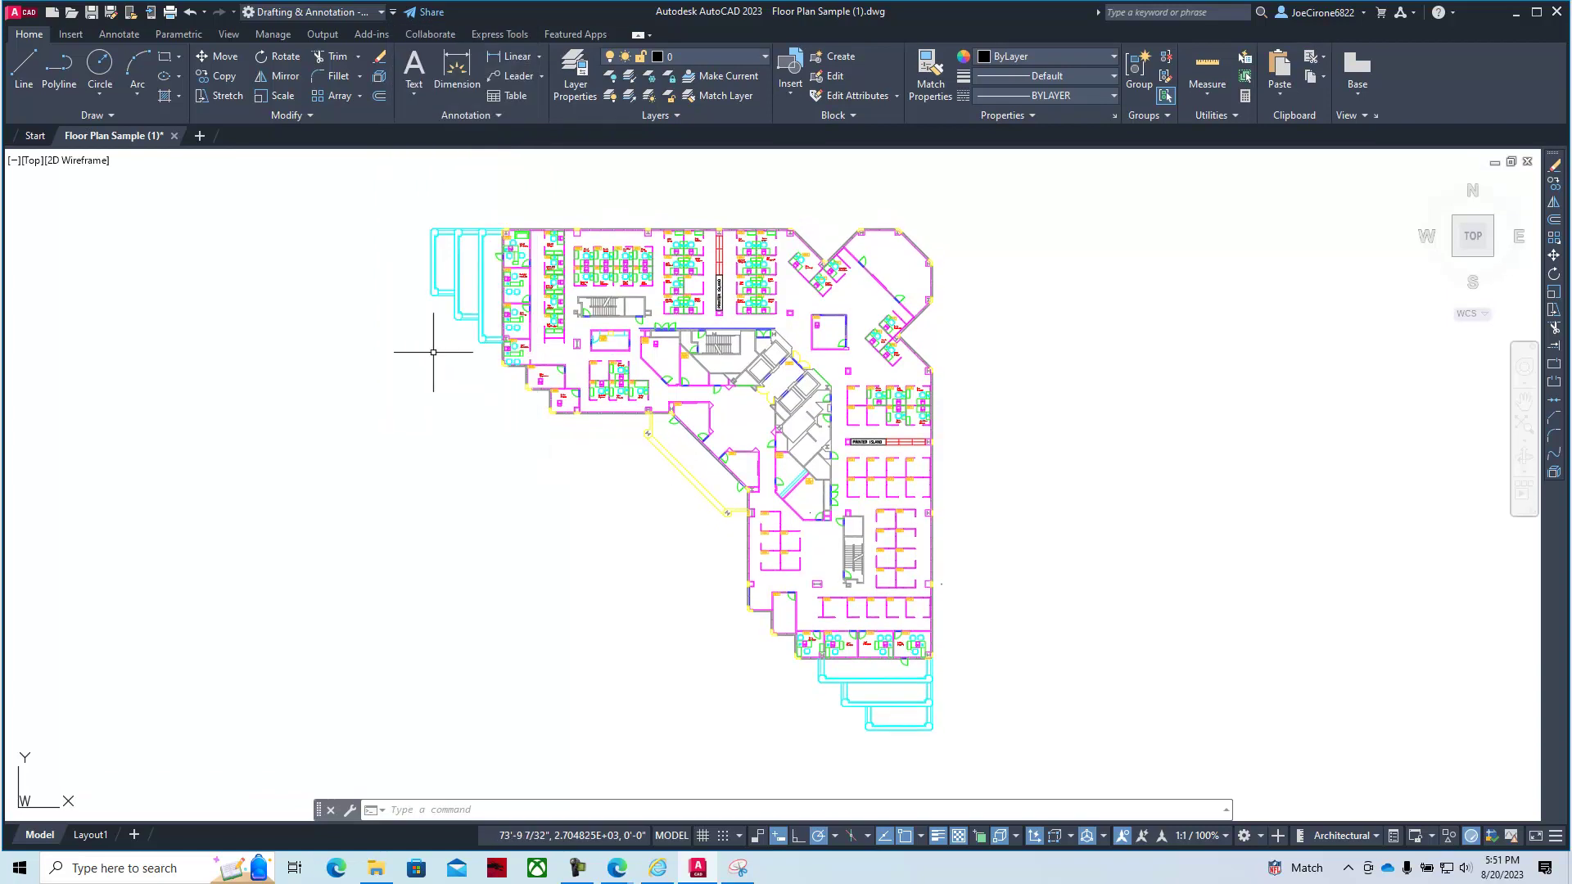
pyautogui.click(393, 13)
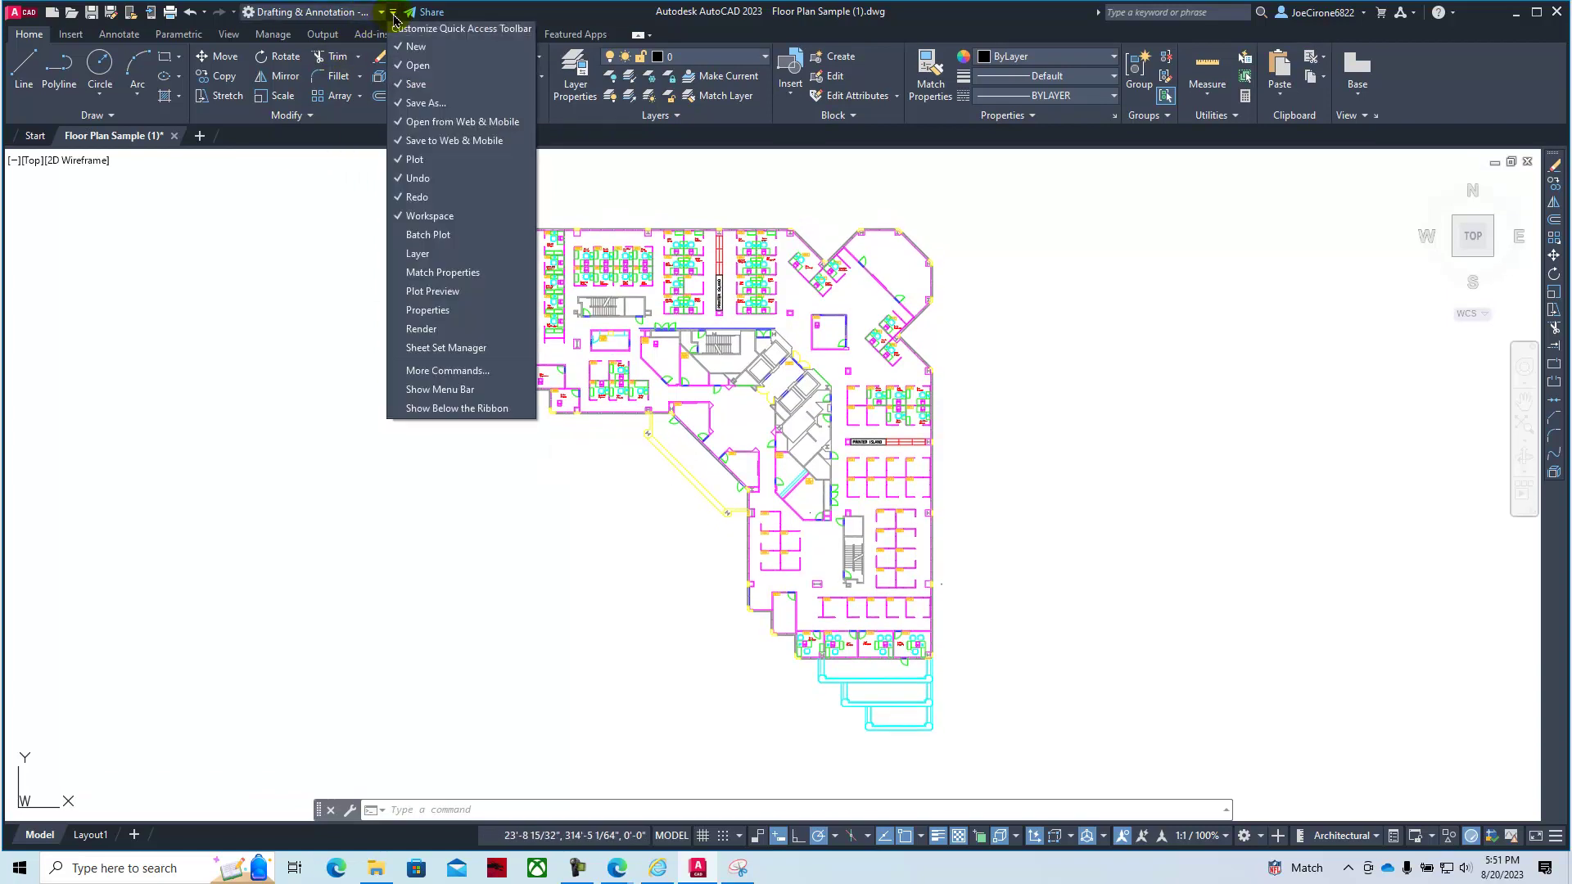
pyautogui.click(447, 389)
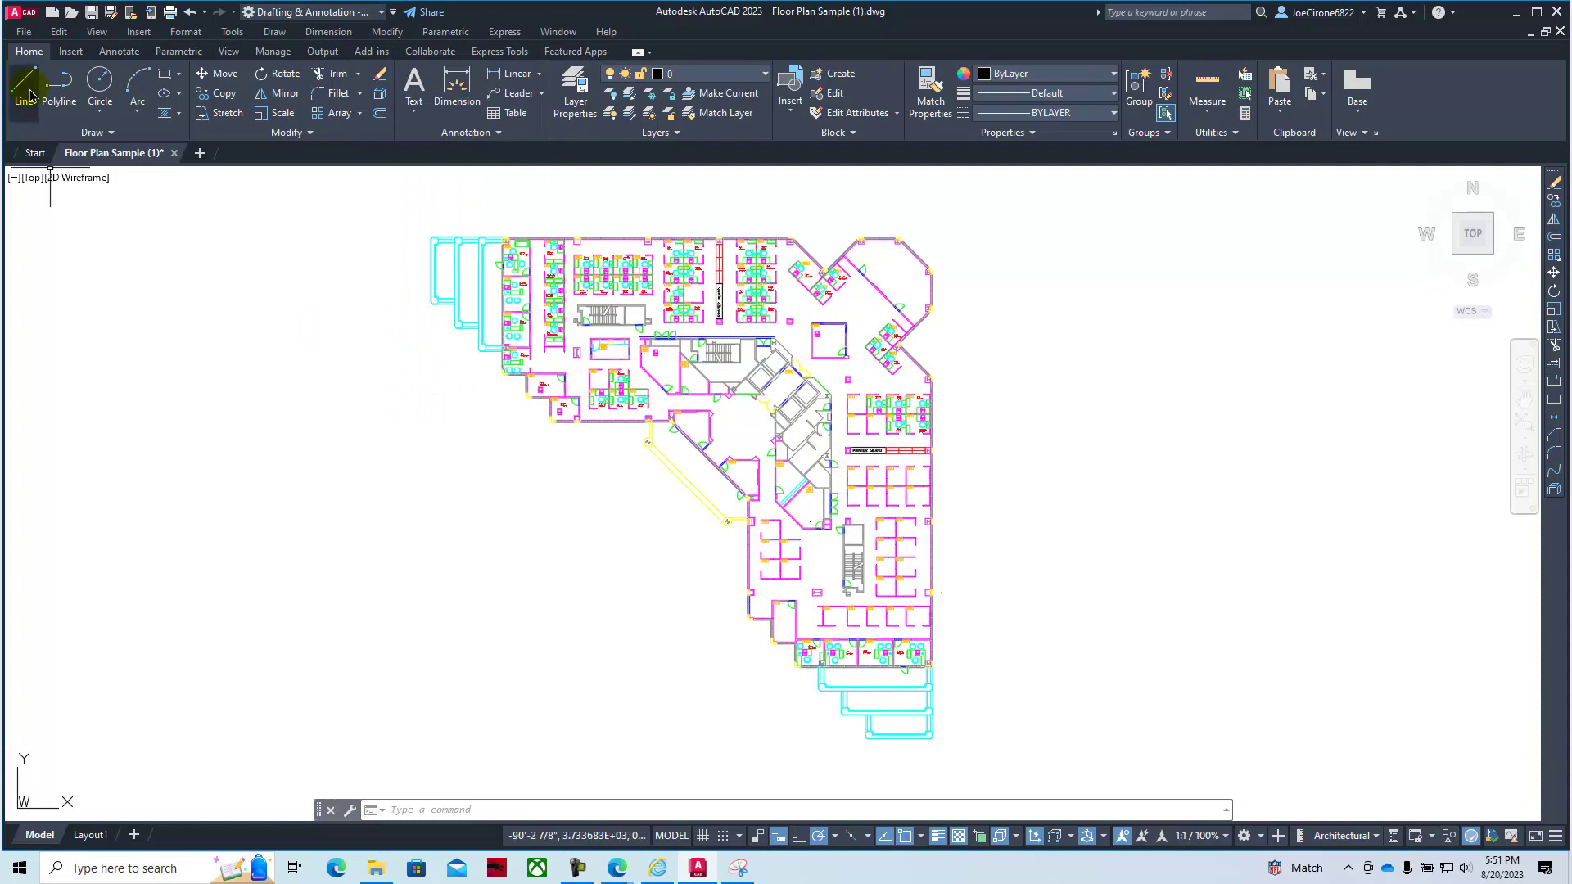
# Examine the File, Insert and Format commands of the menu bar, and leave them without choosing one.
pyautogui.click(23, 32)
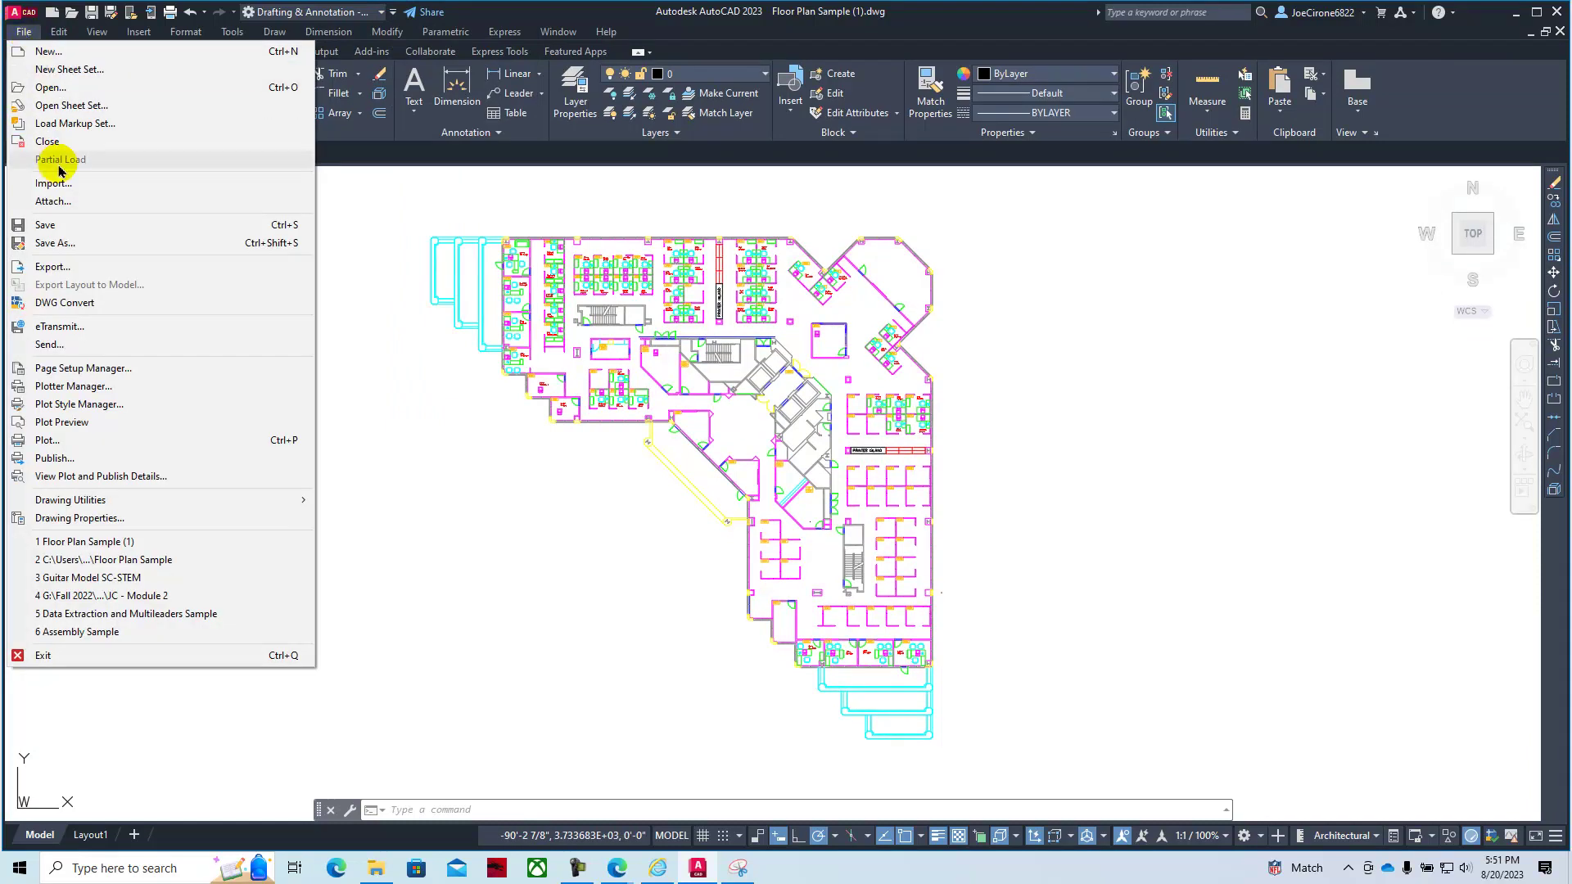
pyautogui.moveTo(58, 33)
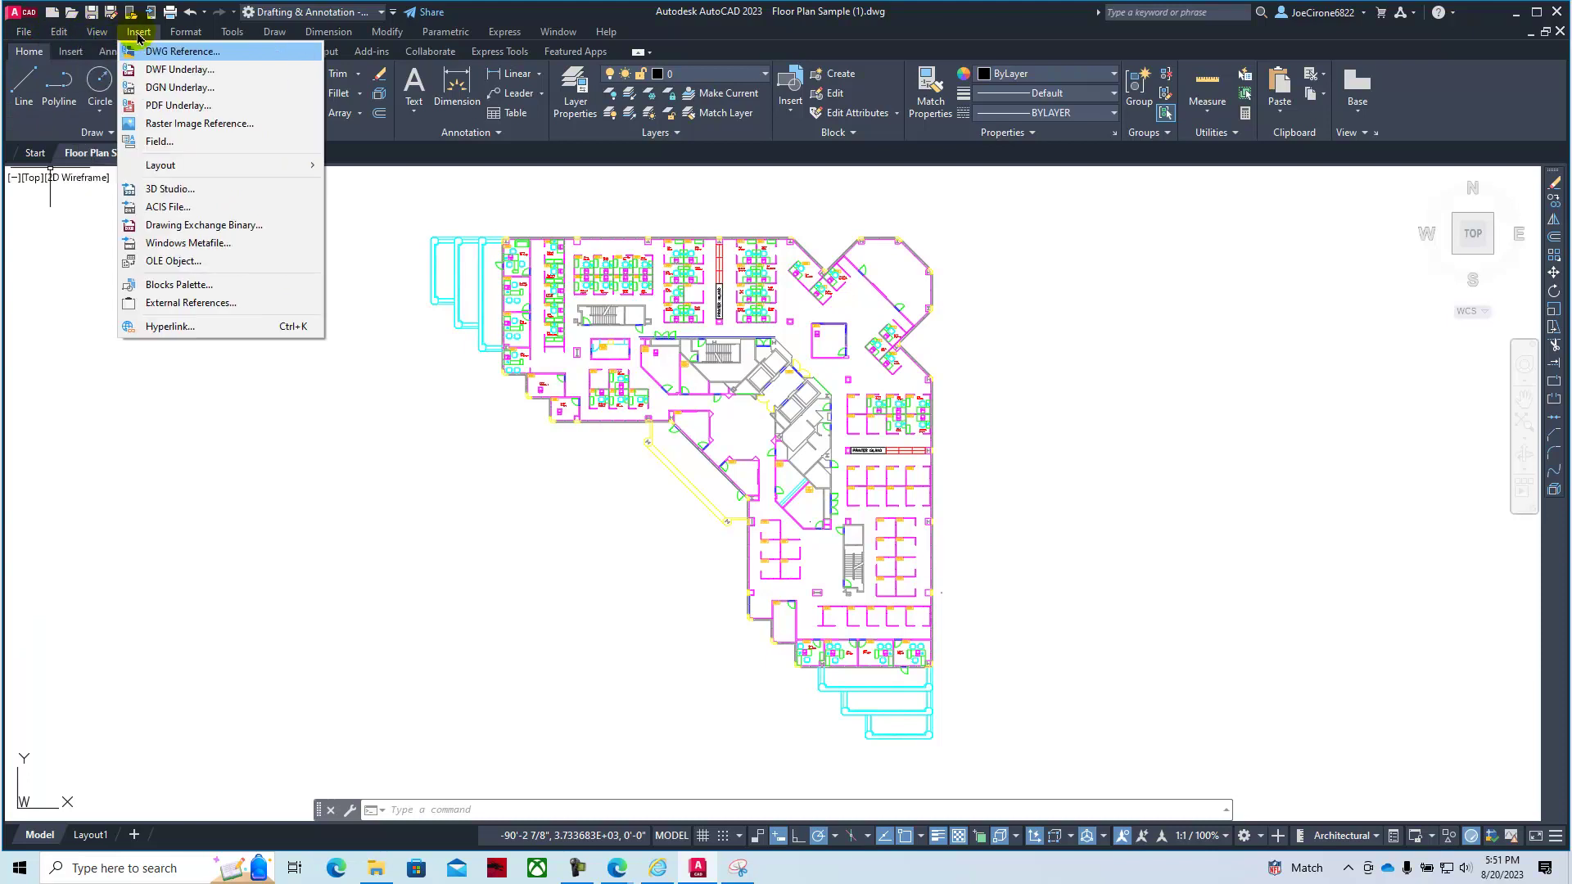
pyautogui.moveTo(186, 33)
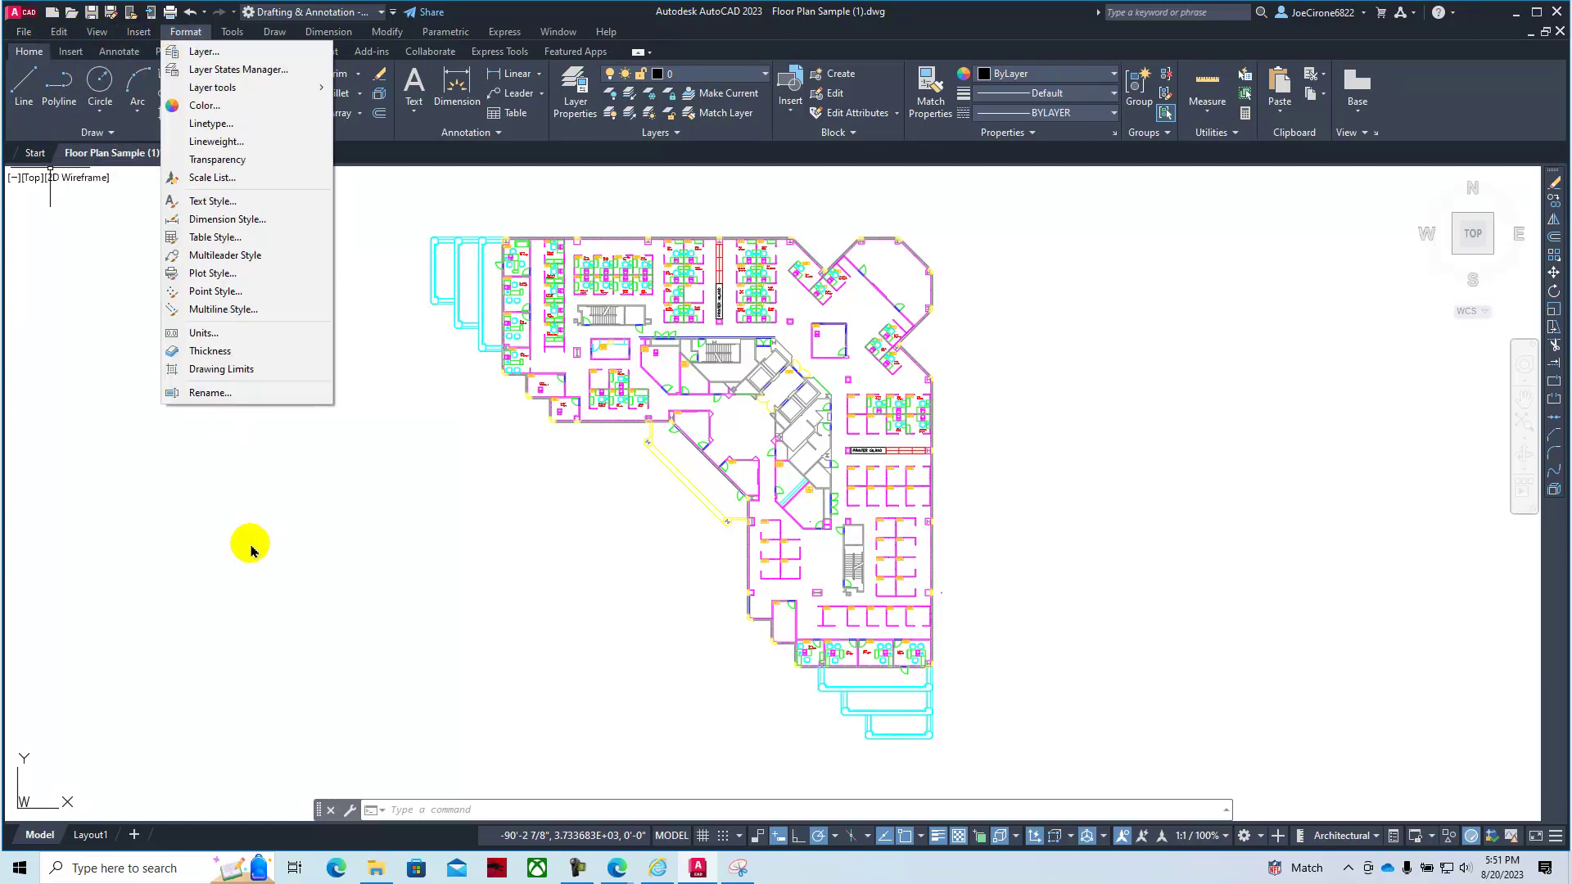
pyautogui.press('Escape')
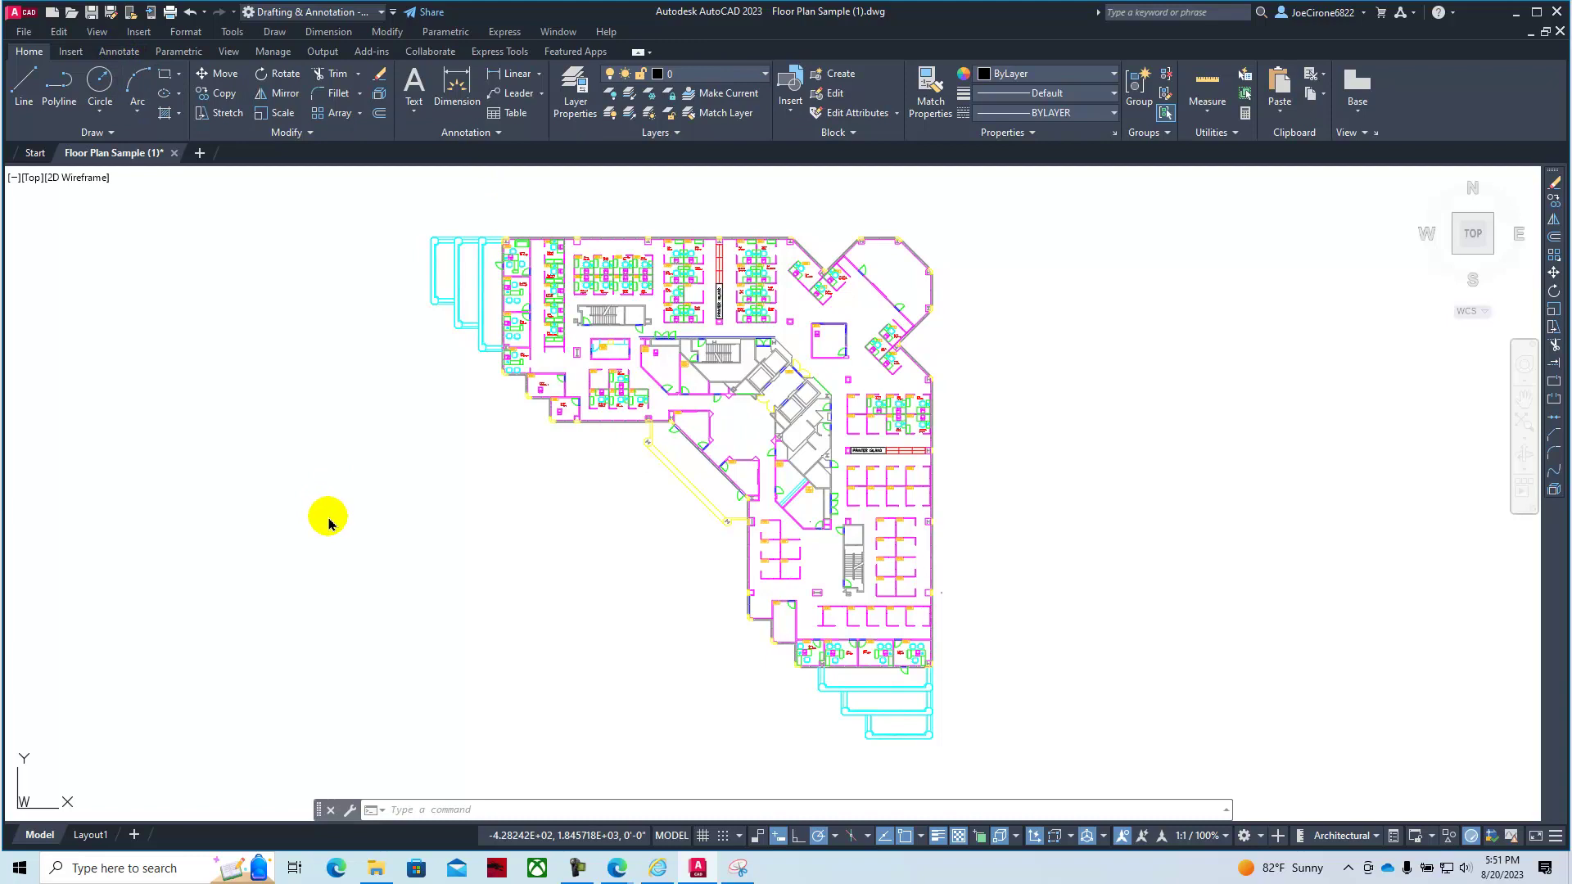
# Check the textbook's LINE command prompt section, switch back to AutoCAD, and move the command line up over the lower part of the drawing.
pyautogui.click(1515, 13)
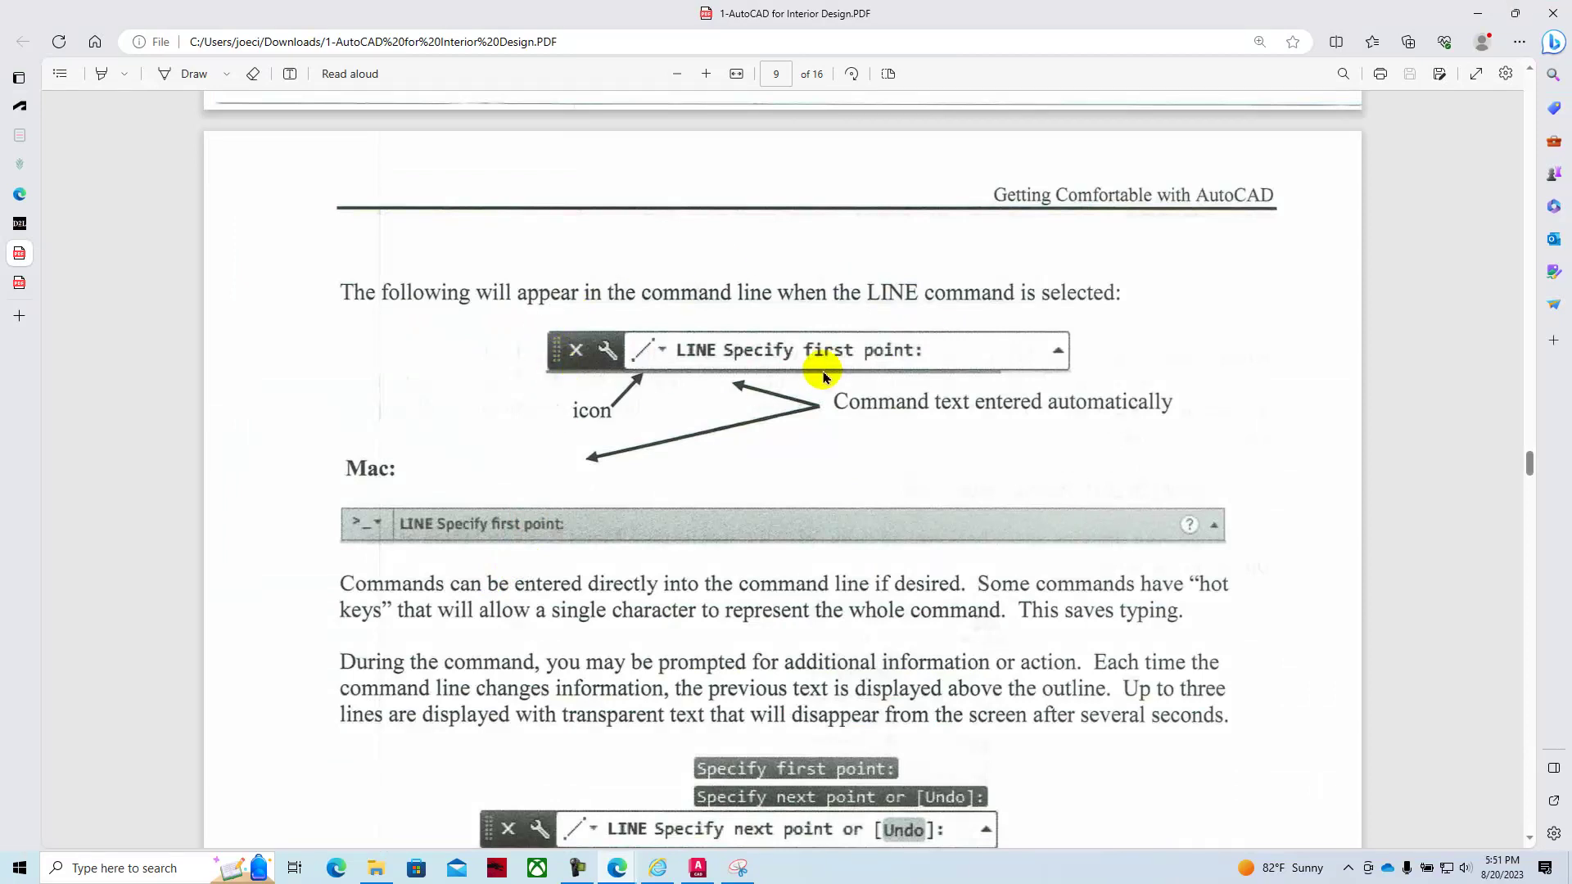
pyautogui.click(698, 870)
pyautogui.moveTo(317, 810); pyautogui.dragTo(289, 629)
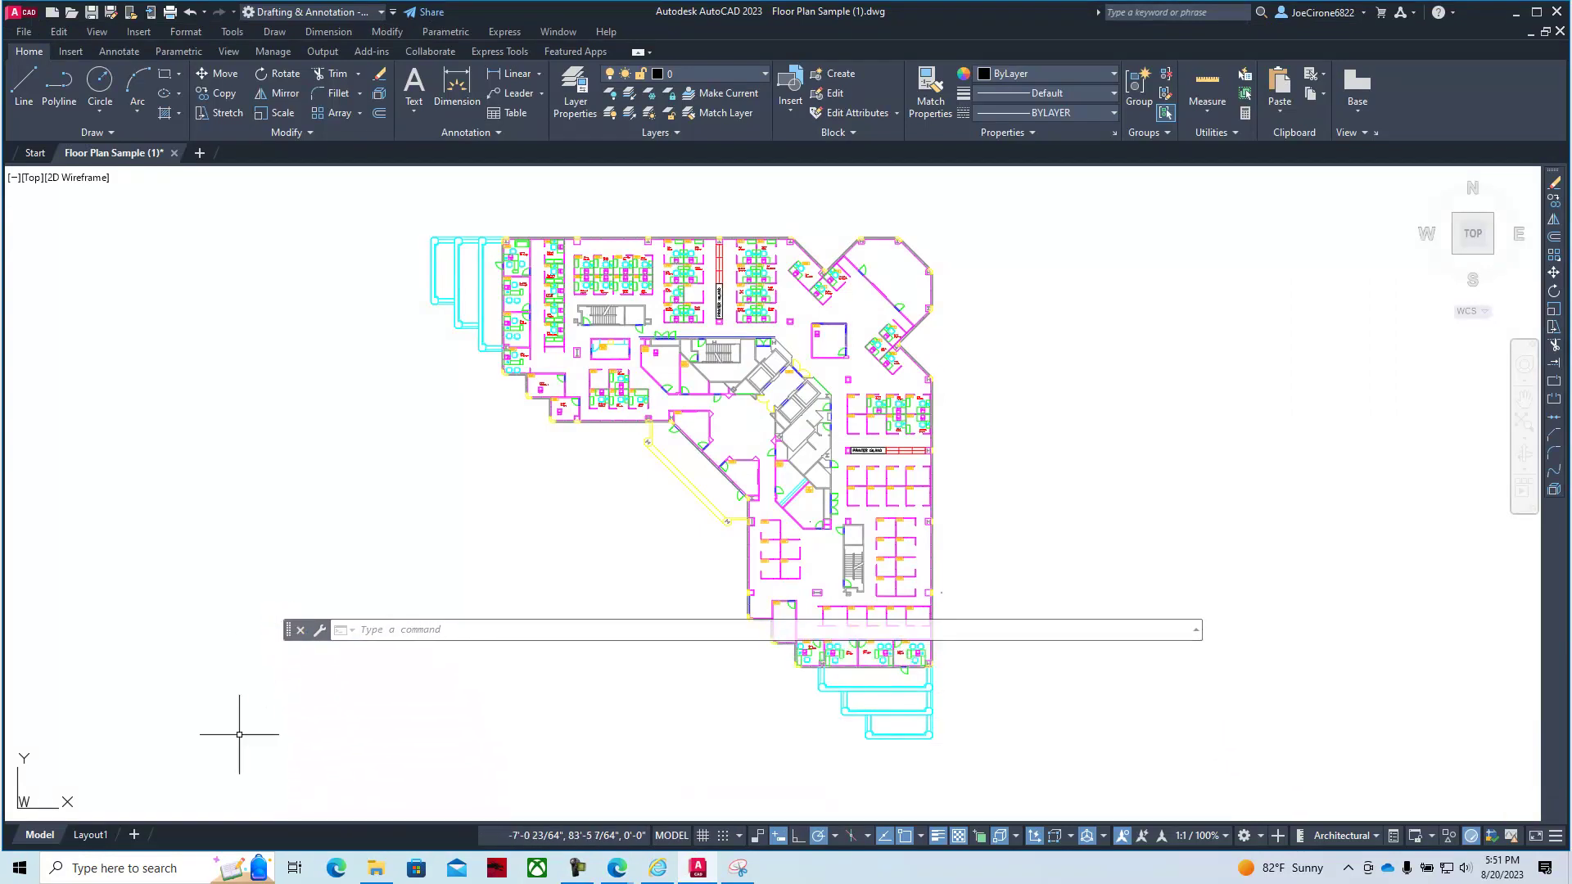
# Enter the LINE command in the command line and draw two connected segments beside the floor plan, the first about 74' long.
pyautogui.click(450, 626)
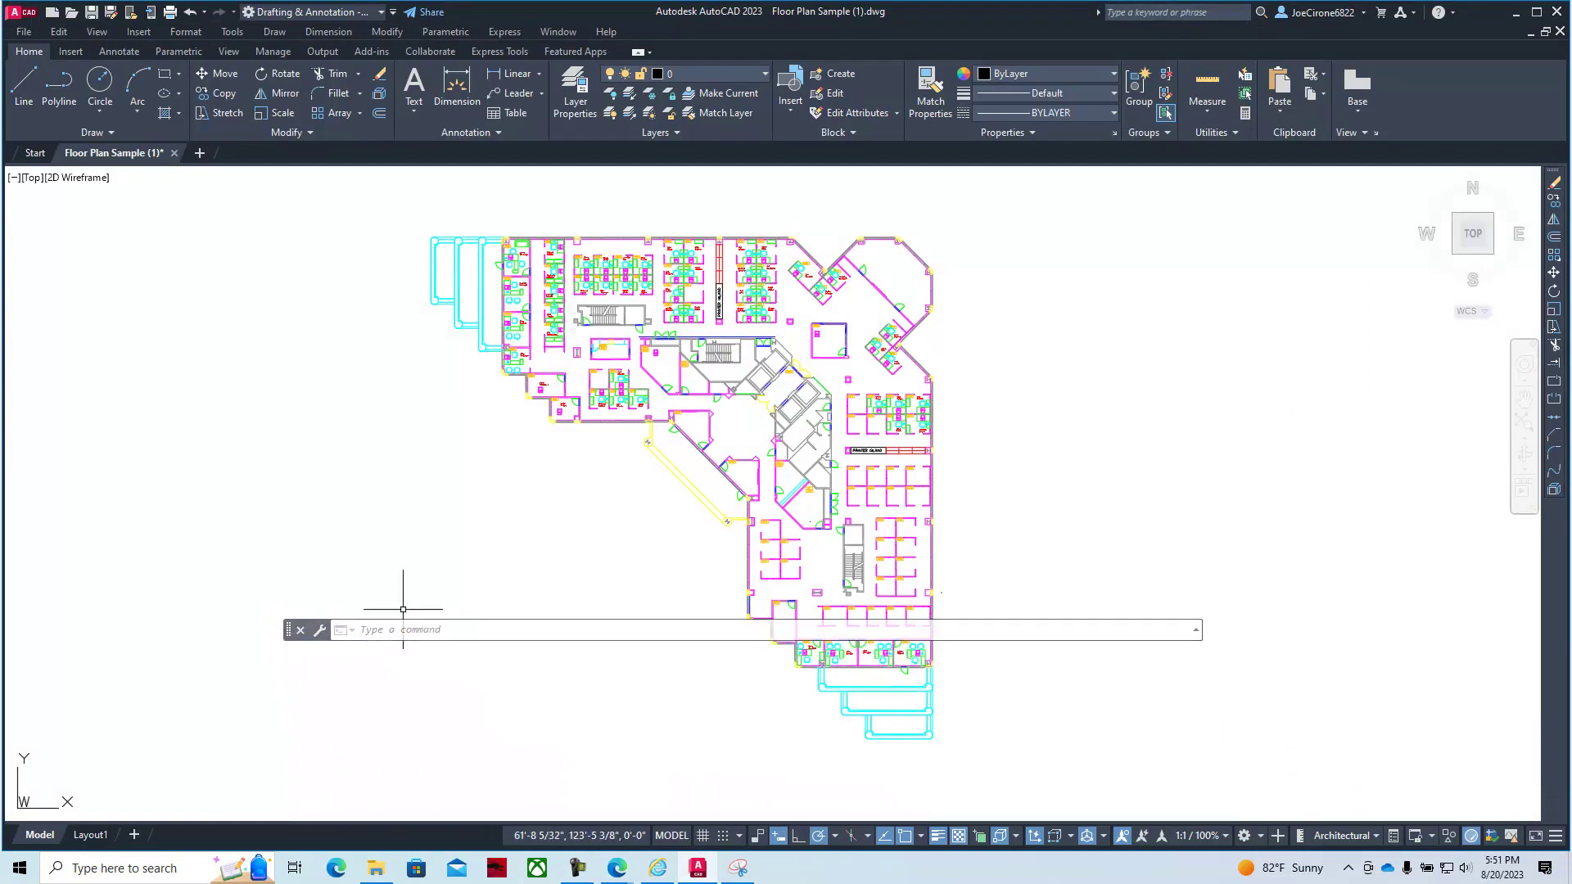
pyautogui.click(464, 629)
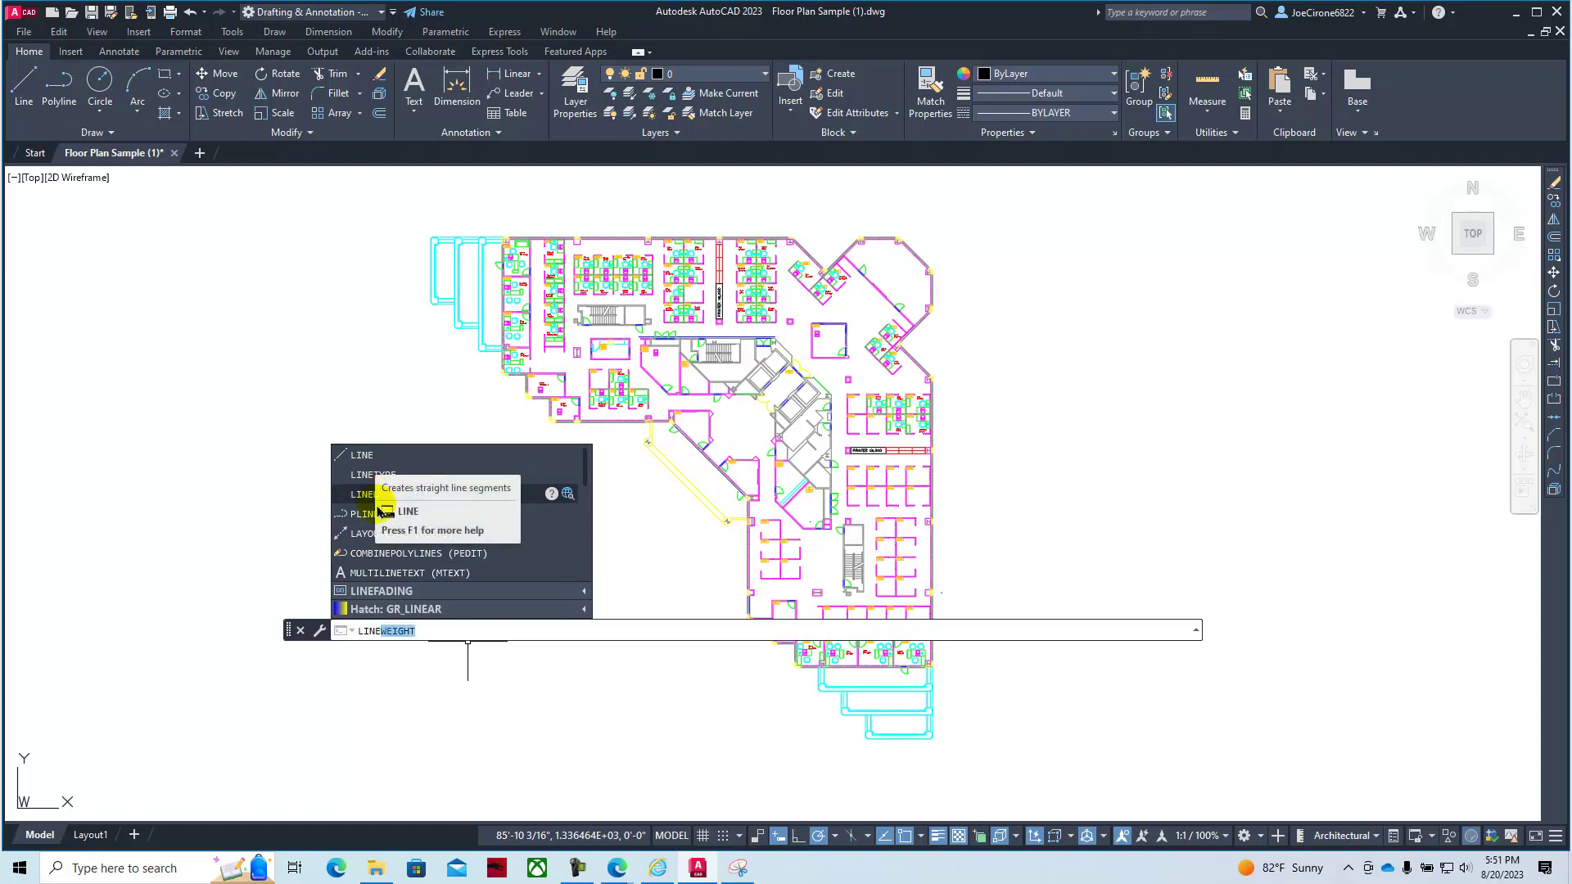
pyautogui.click(389, 463)
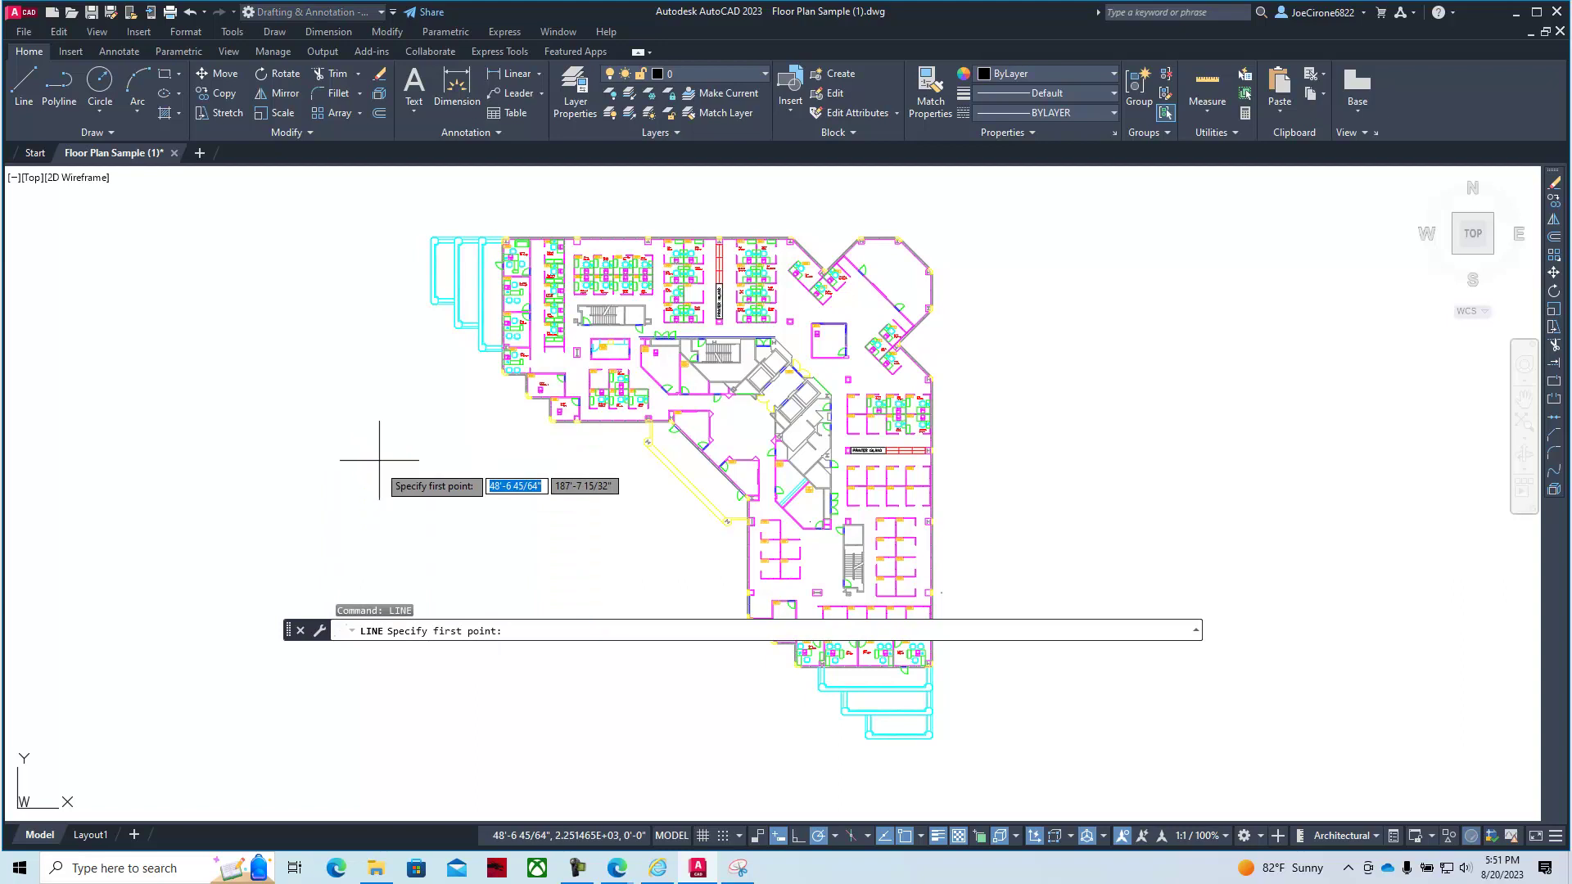
pyautogui.click(198, 564)
pyautogui.click(257, 400)
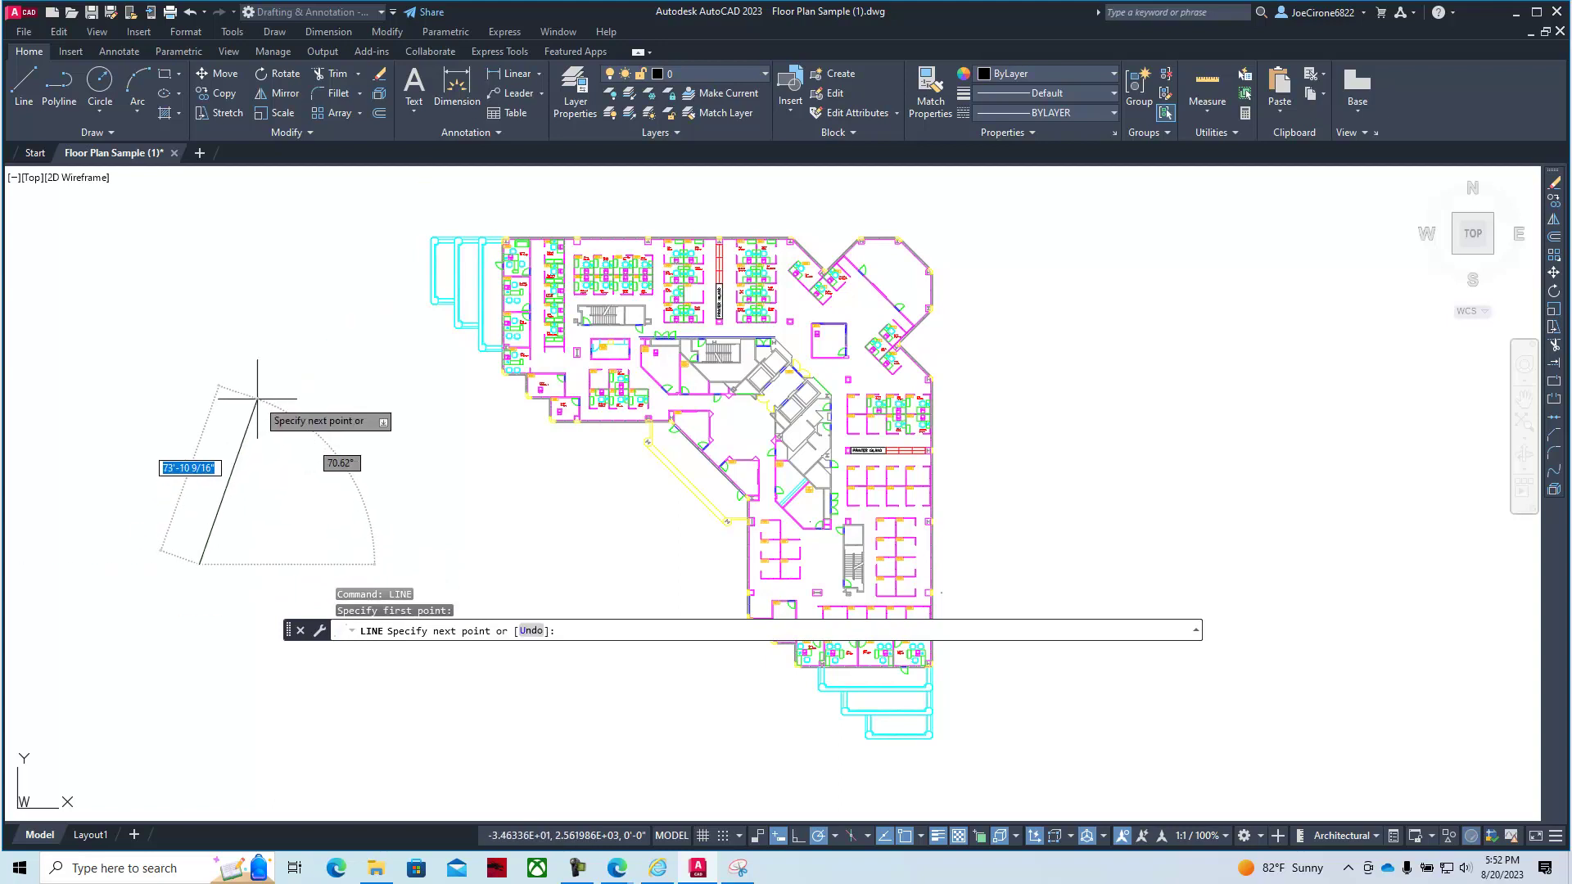
pyautogui.click(355, 497)
pyautogui.rightClick(394, 466)
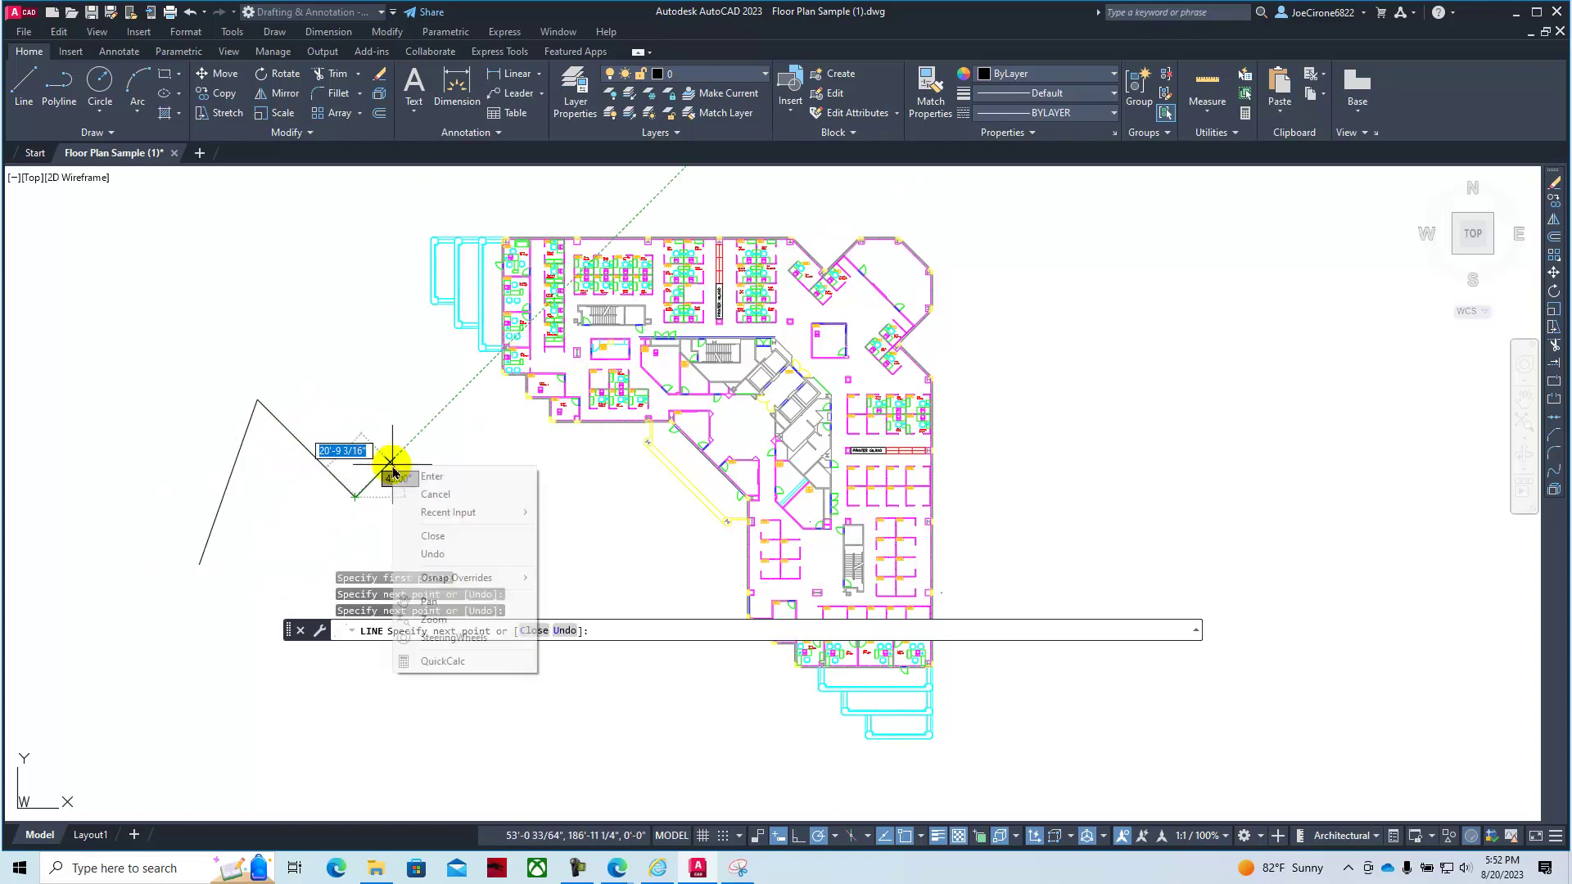
pyautogui.click(431, 482)
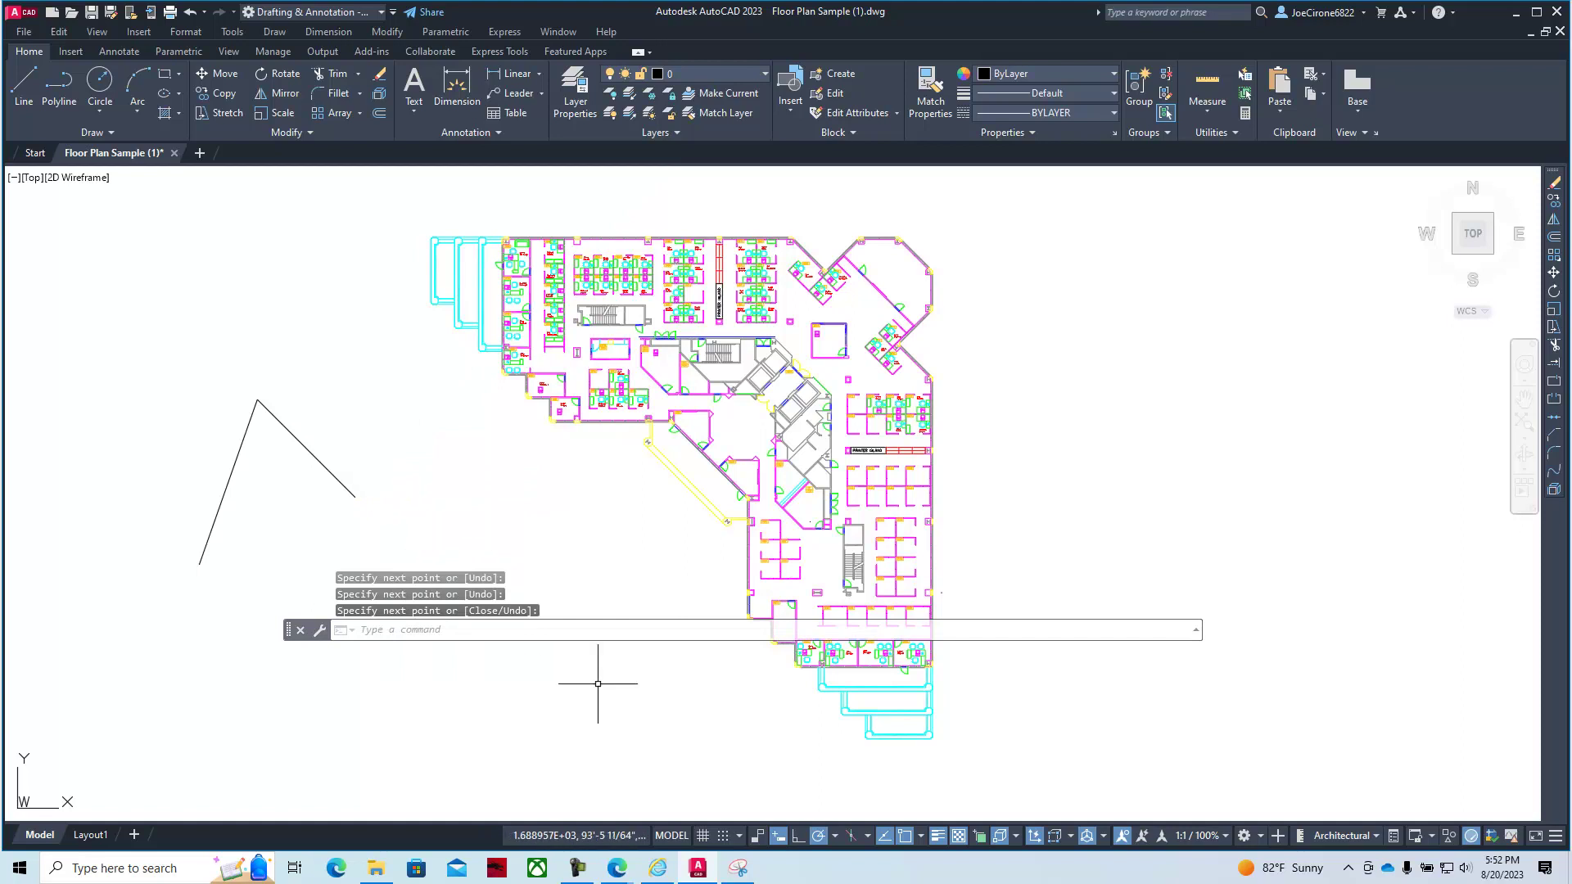
# Return to the textbook PDF and read page 9 on entering commands, command history and docking the command line.
pyautogui.click(1519, 19)
pyautogui.scroll(-5, 698, 502)
pyautogui.scroll(3, 696, 509)
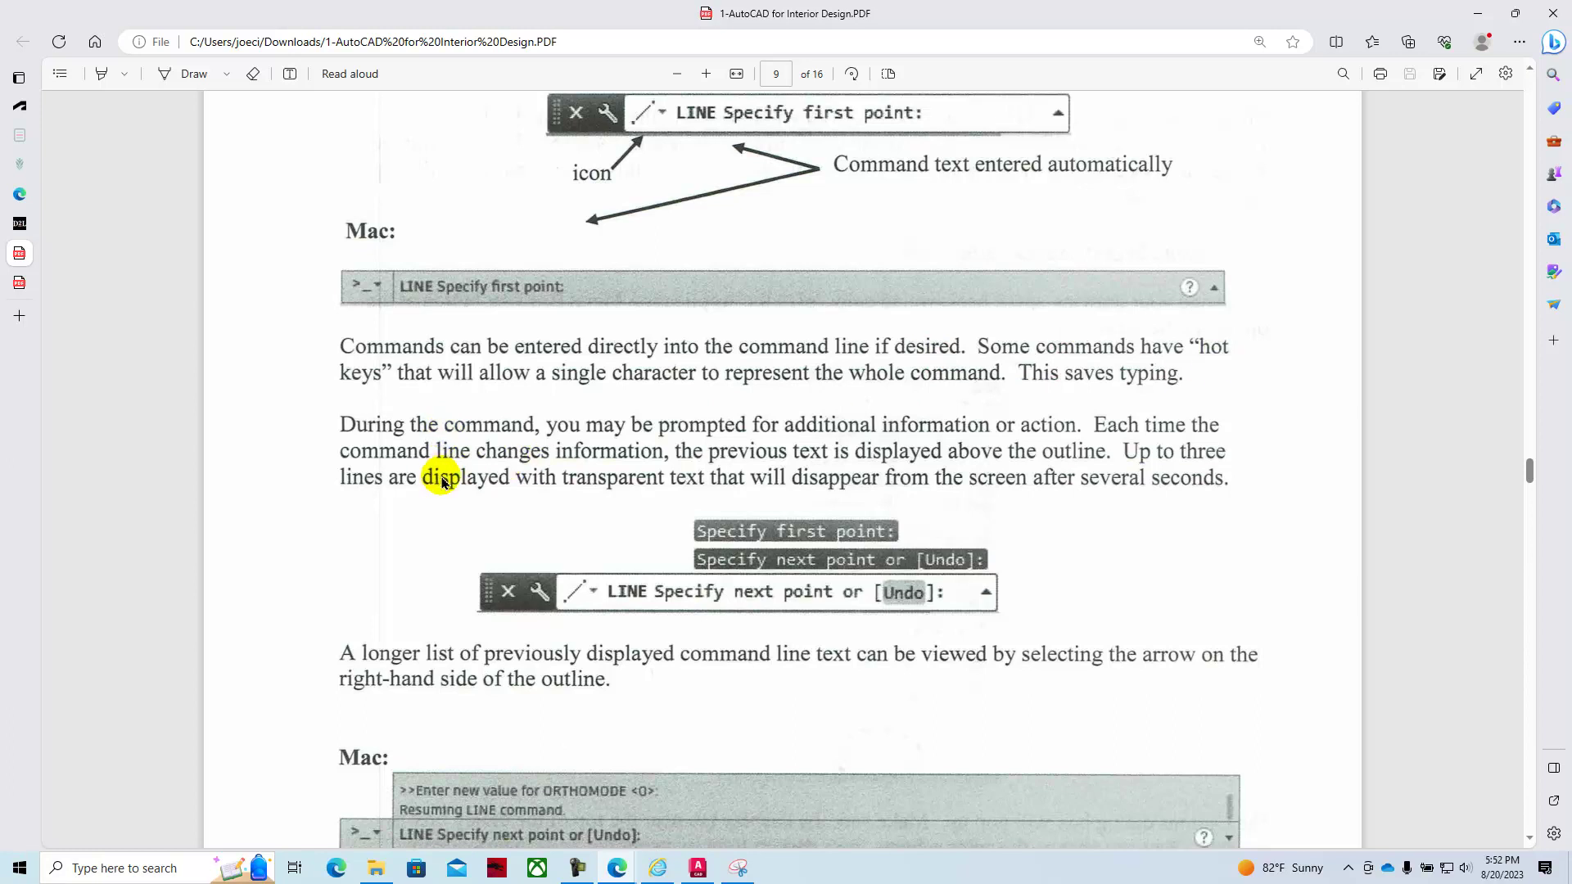
pyautogui.scroll(-3, 606, 567)
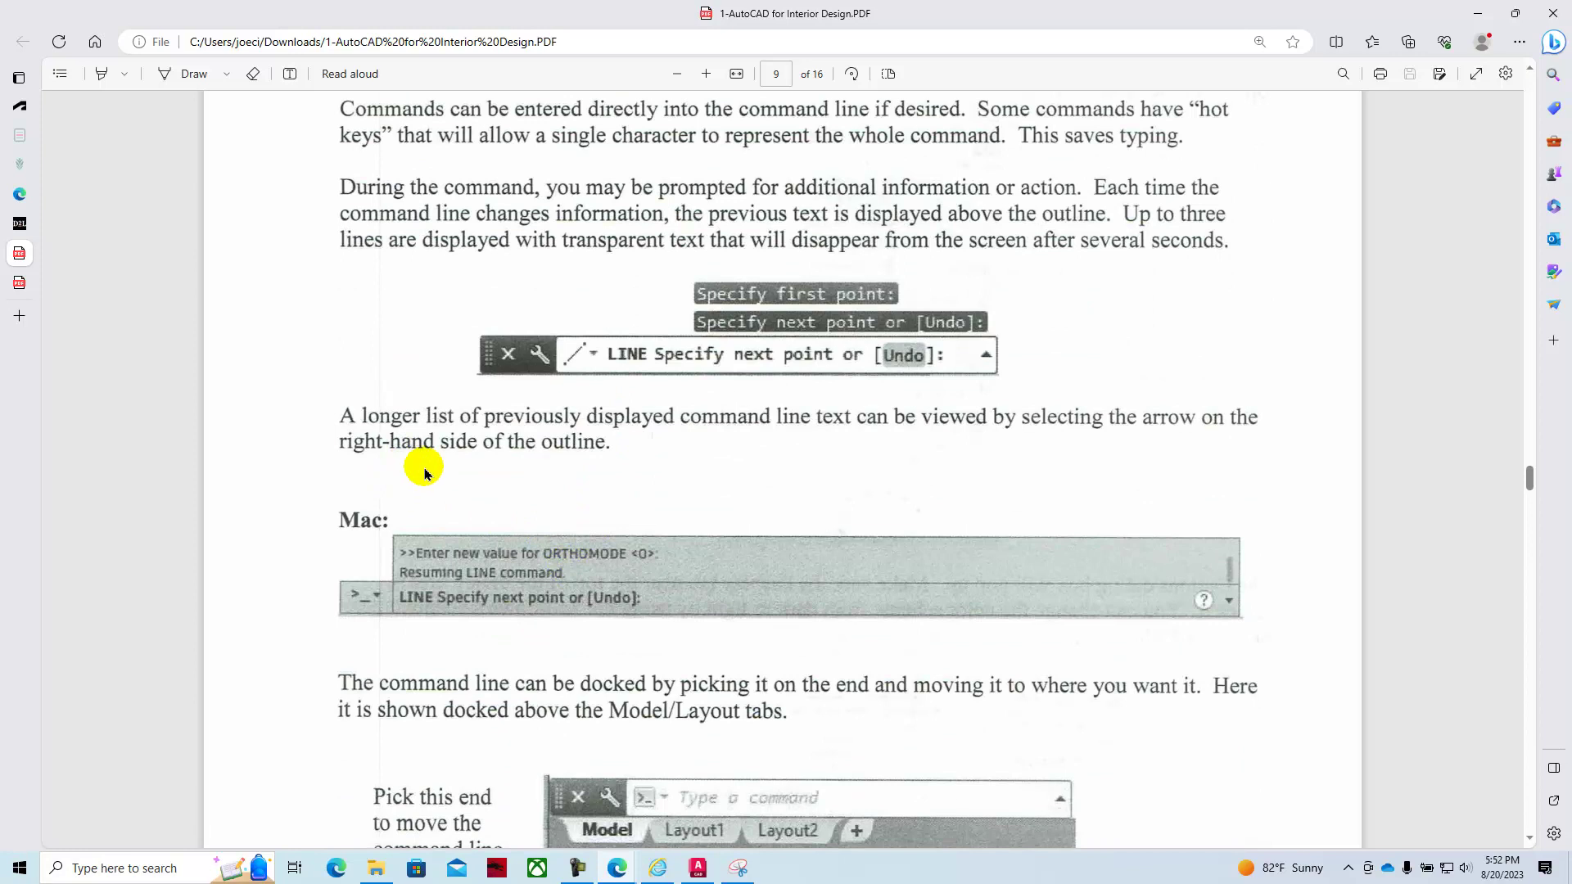
pyautogui.scroll(-4, 514, 492)
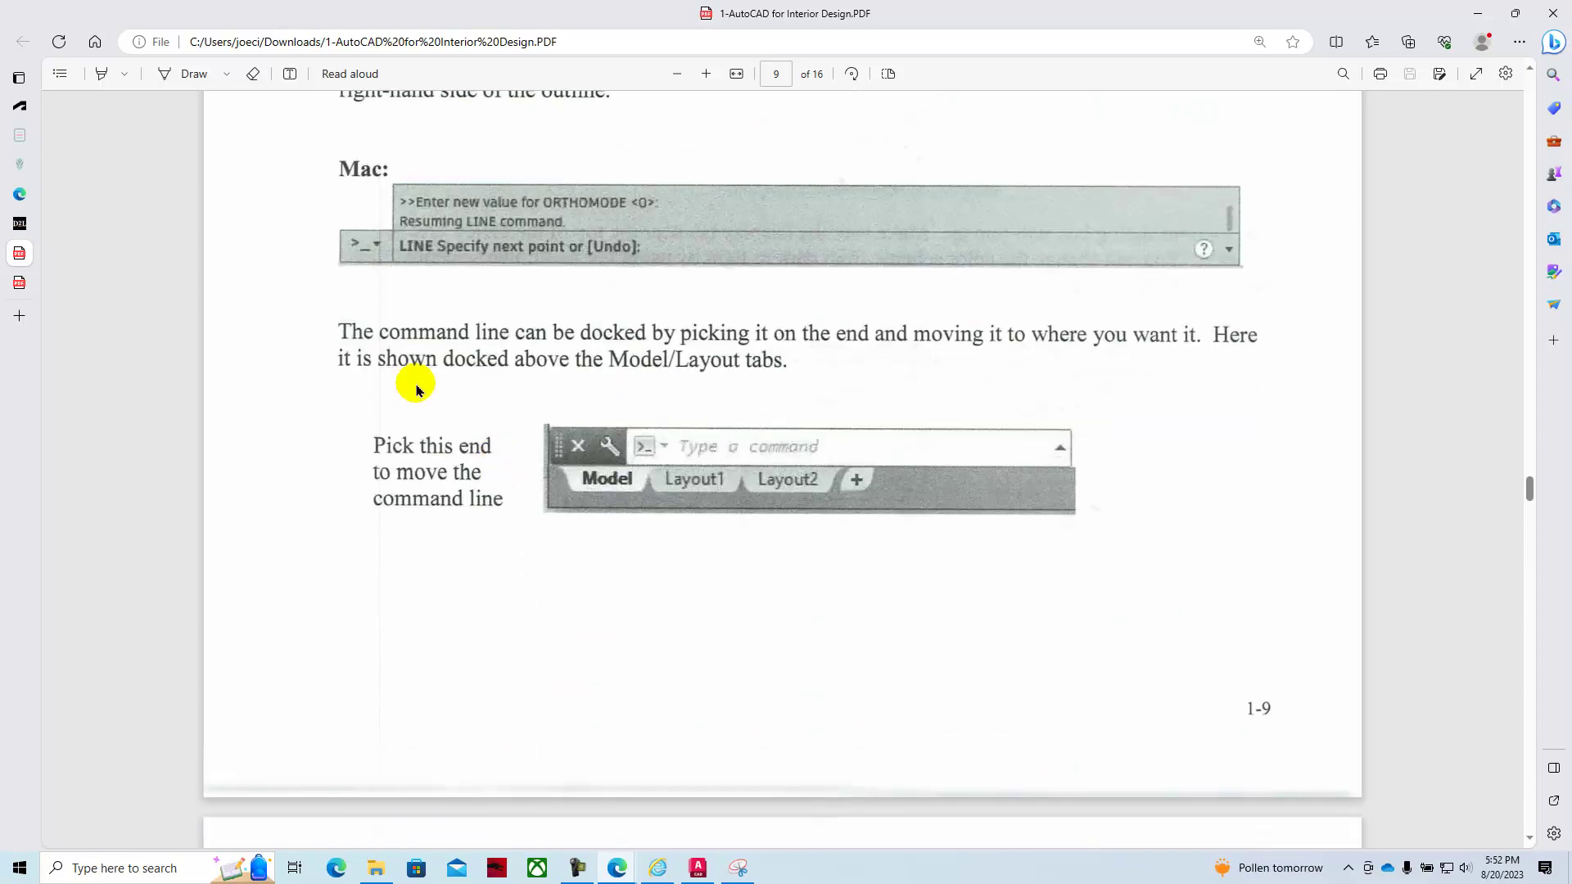
pyautogui.scroll(-6, 597, 267)
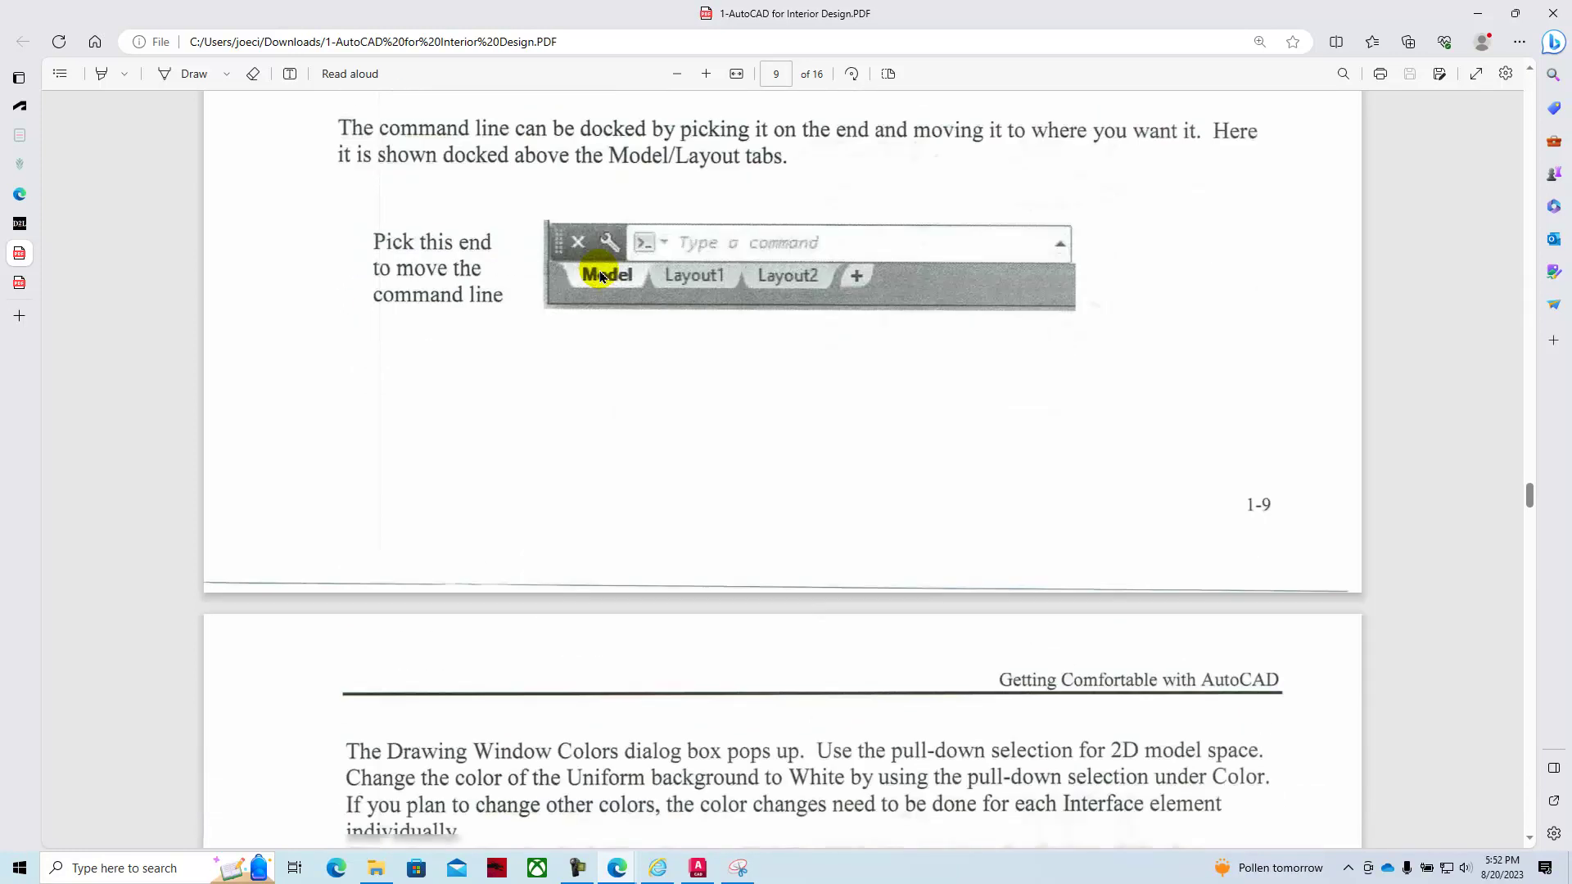
pyautogui.scroll(5, 596, 267)
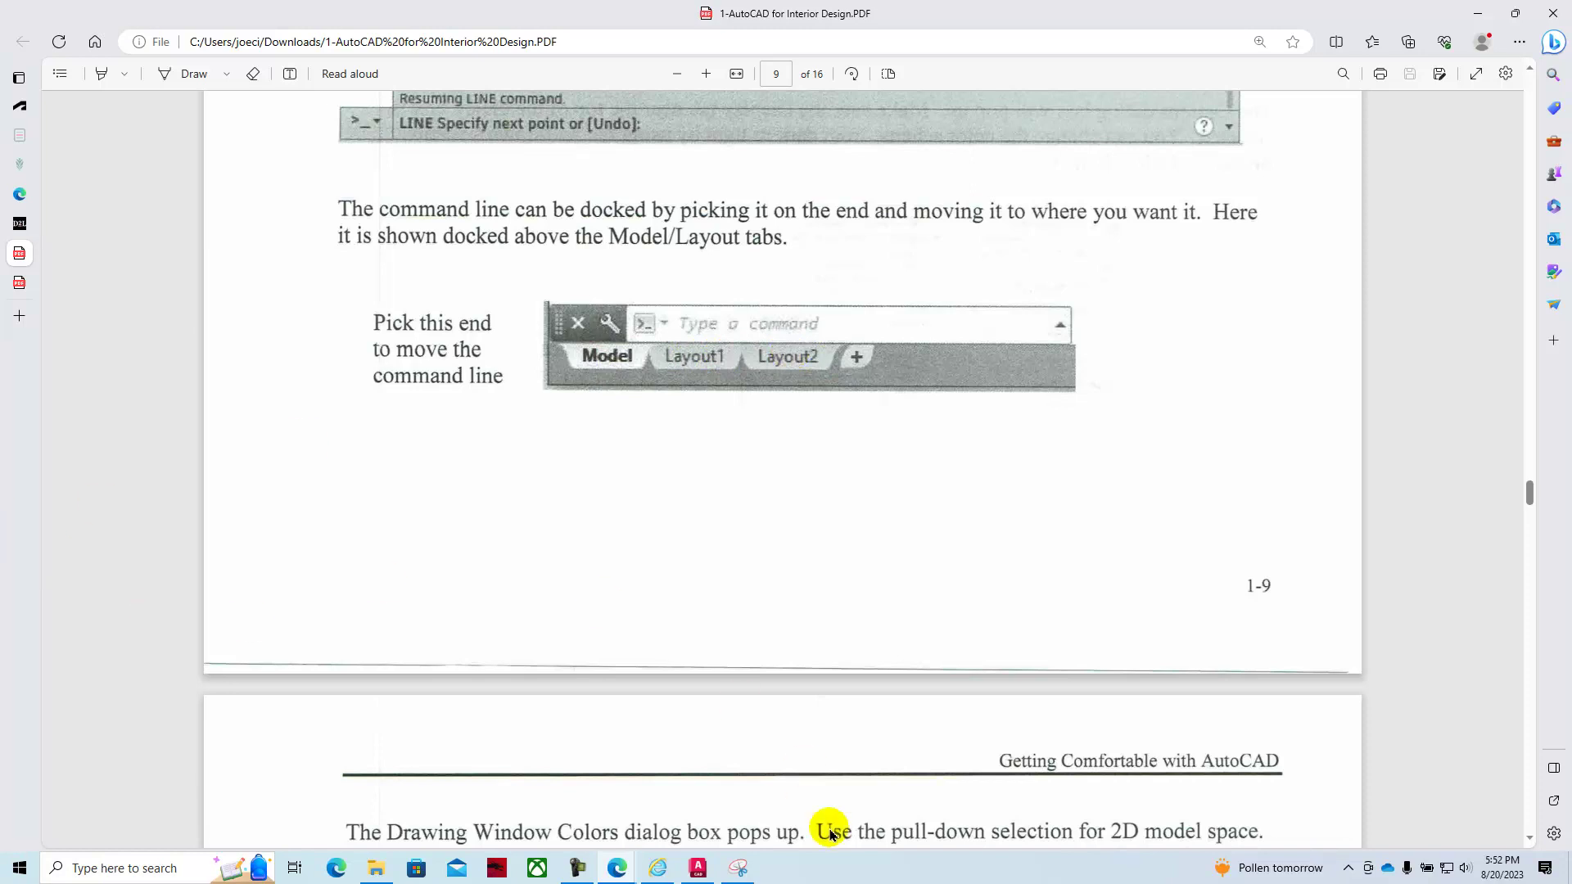
# Switch to AutoCAD, view the floor plan in Layout1, and return to model space.
pyautogui.click(697, 869)
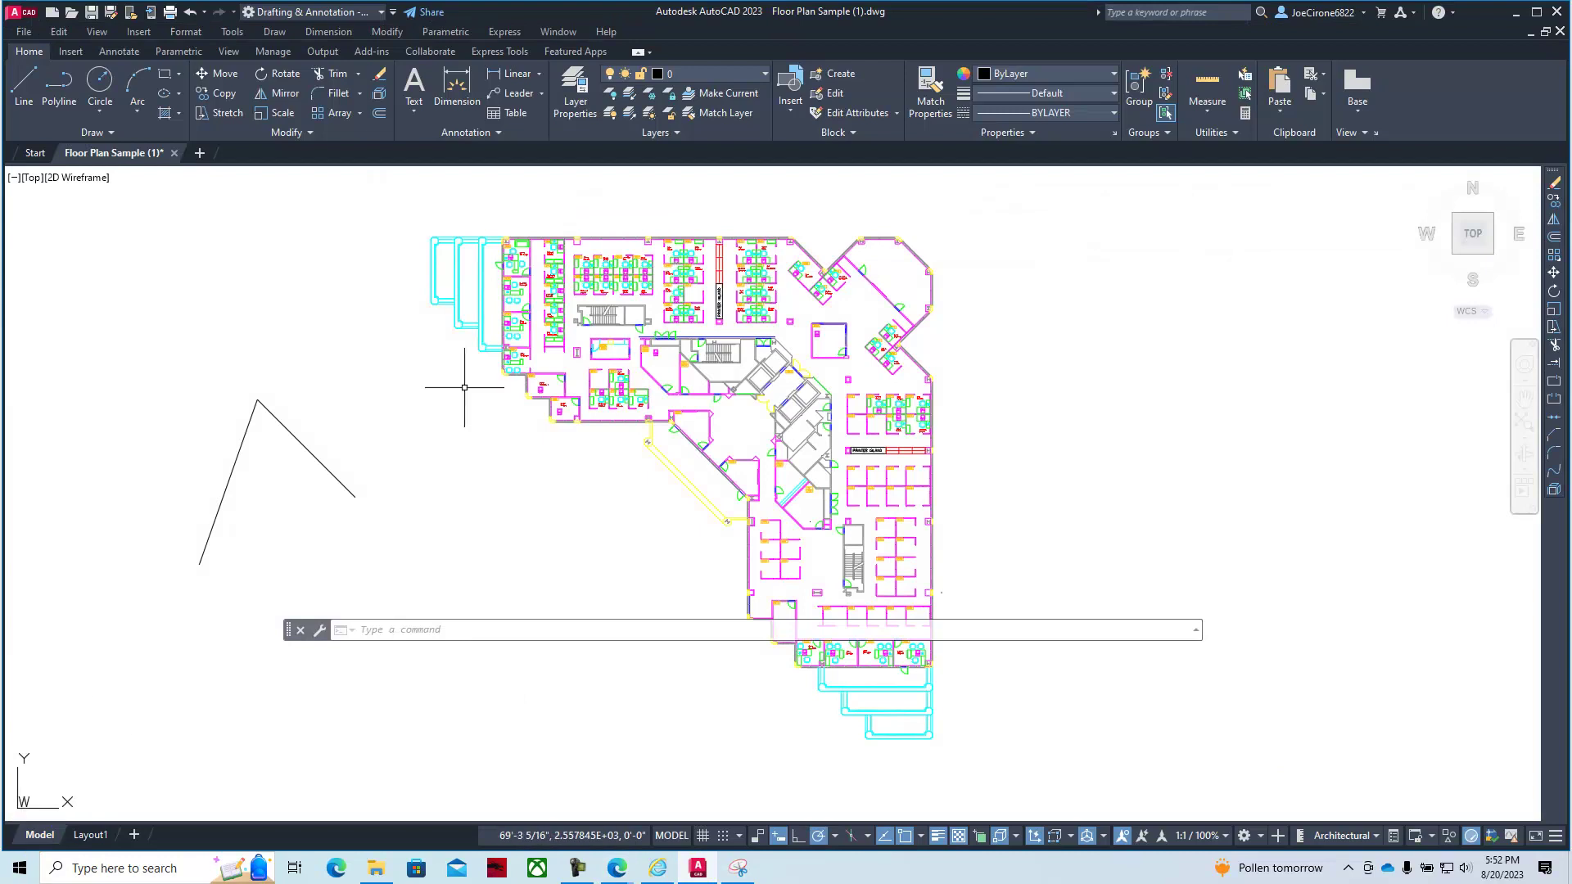
pyautogui.click(87, 836)
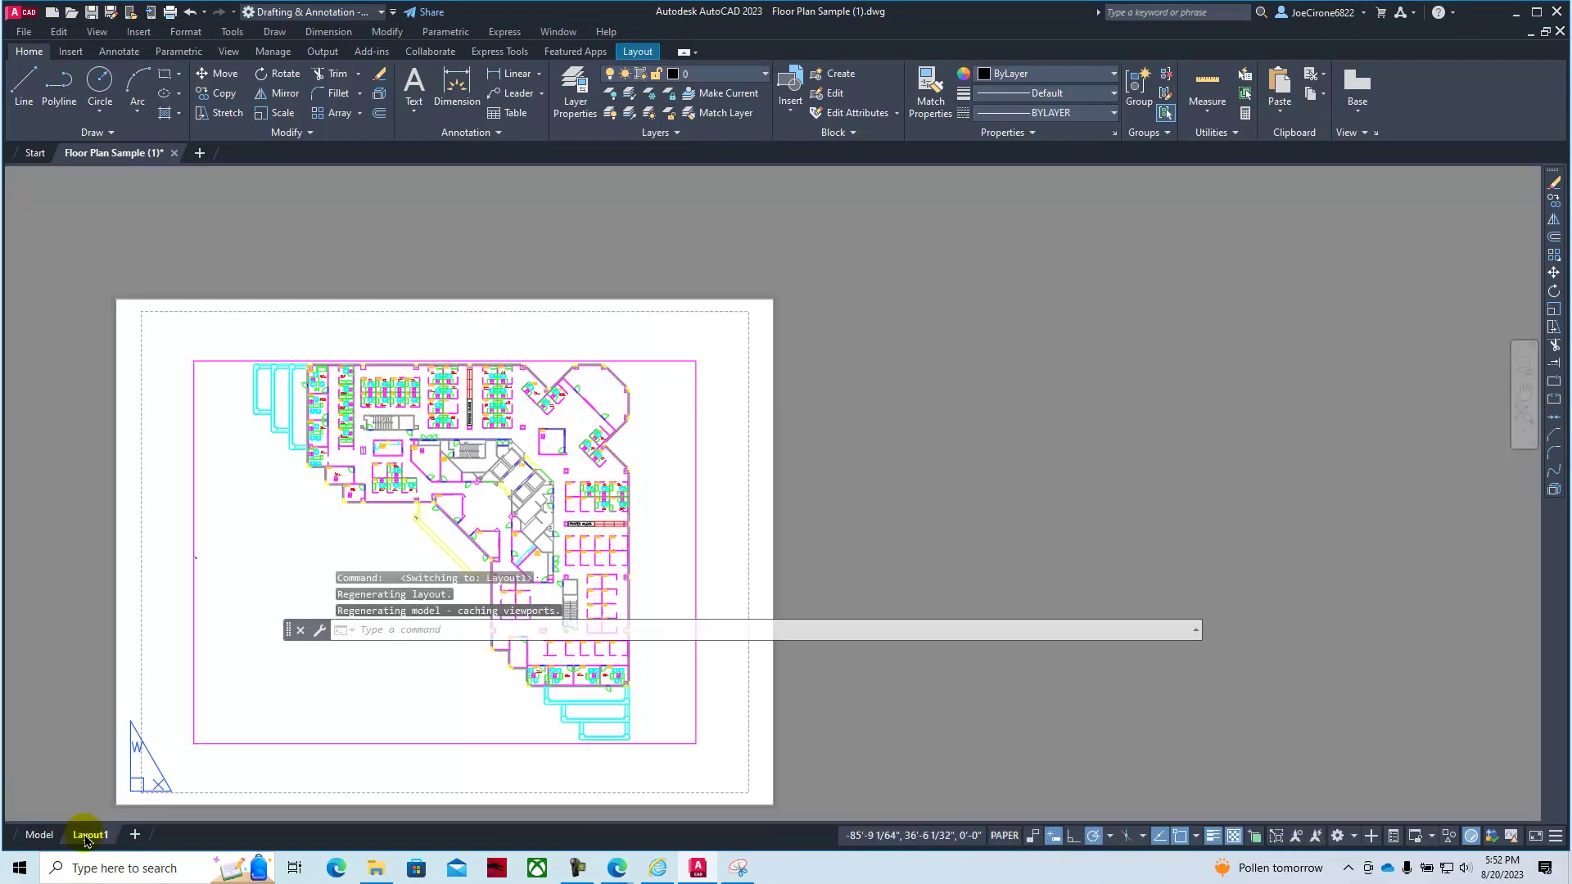
pyautogui.click(39, 835)
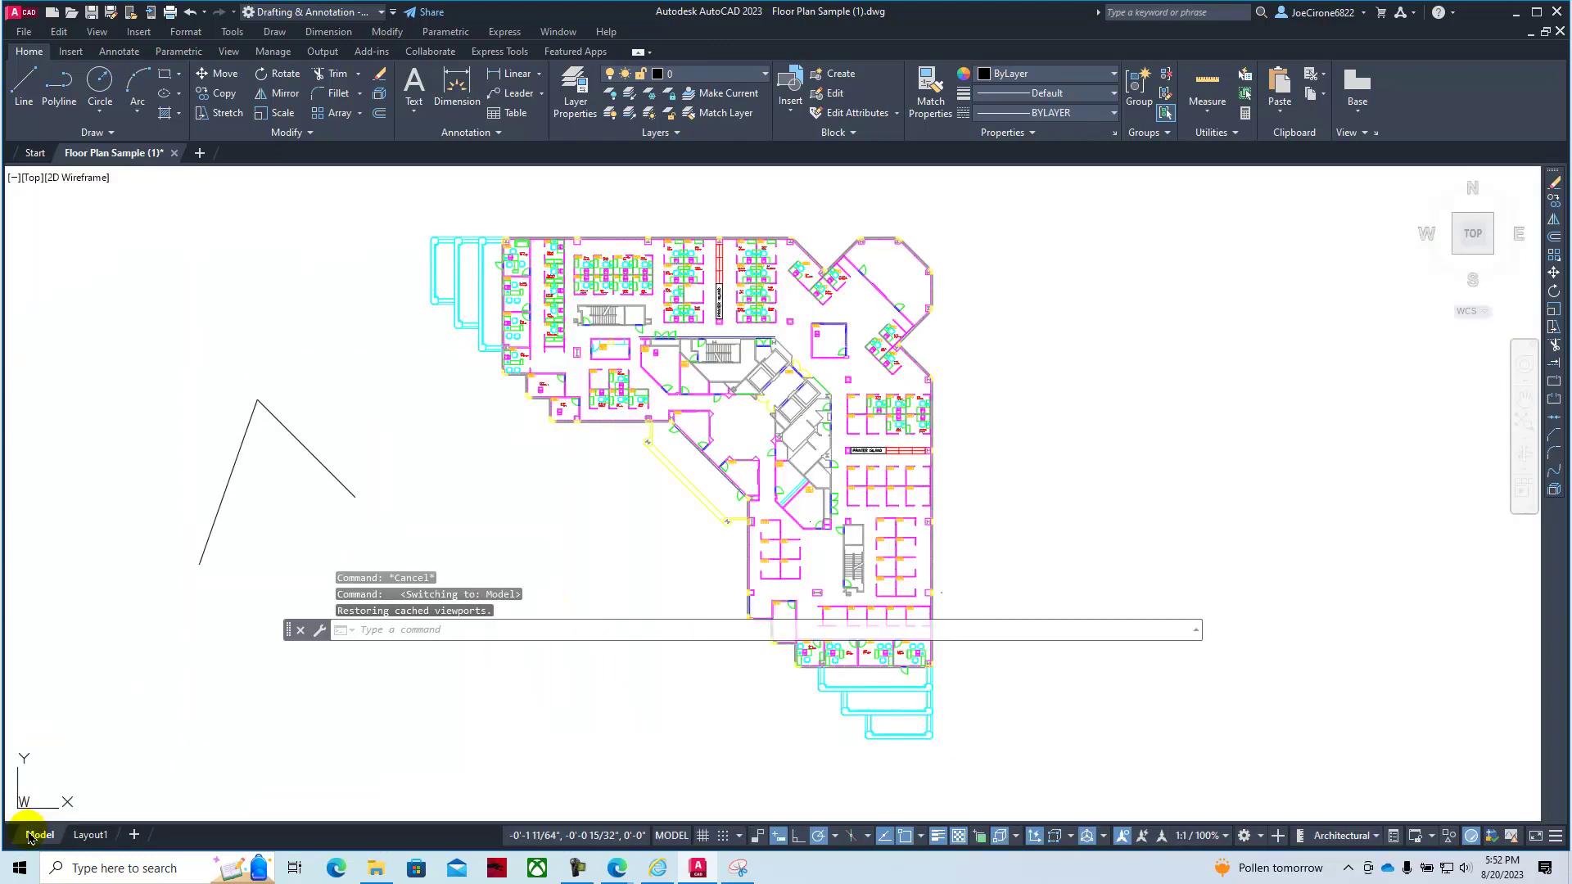
# Return to the textbook PDF and read the sections on drawing window colors, Mac background color, and the UCS icon, View Cube and Navigation Bar.
pyautogui.click(1517, 13)
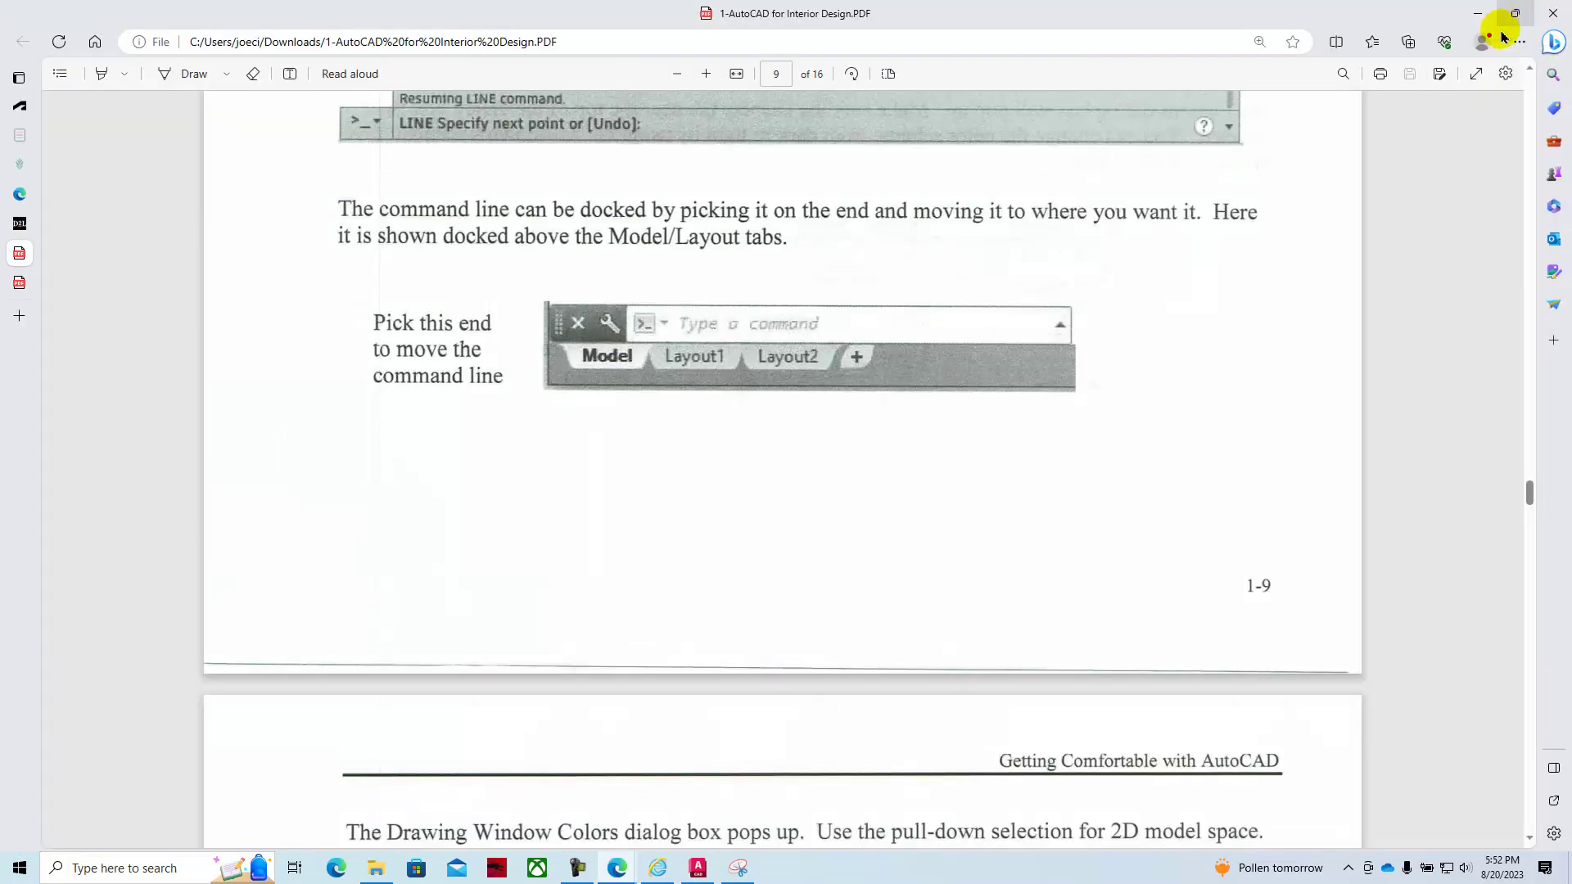
pyautogui.scroll(-5, 836, 412)
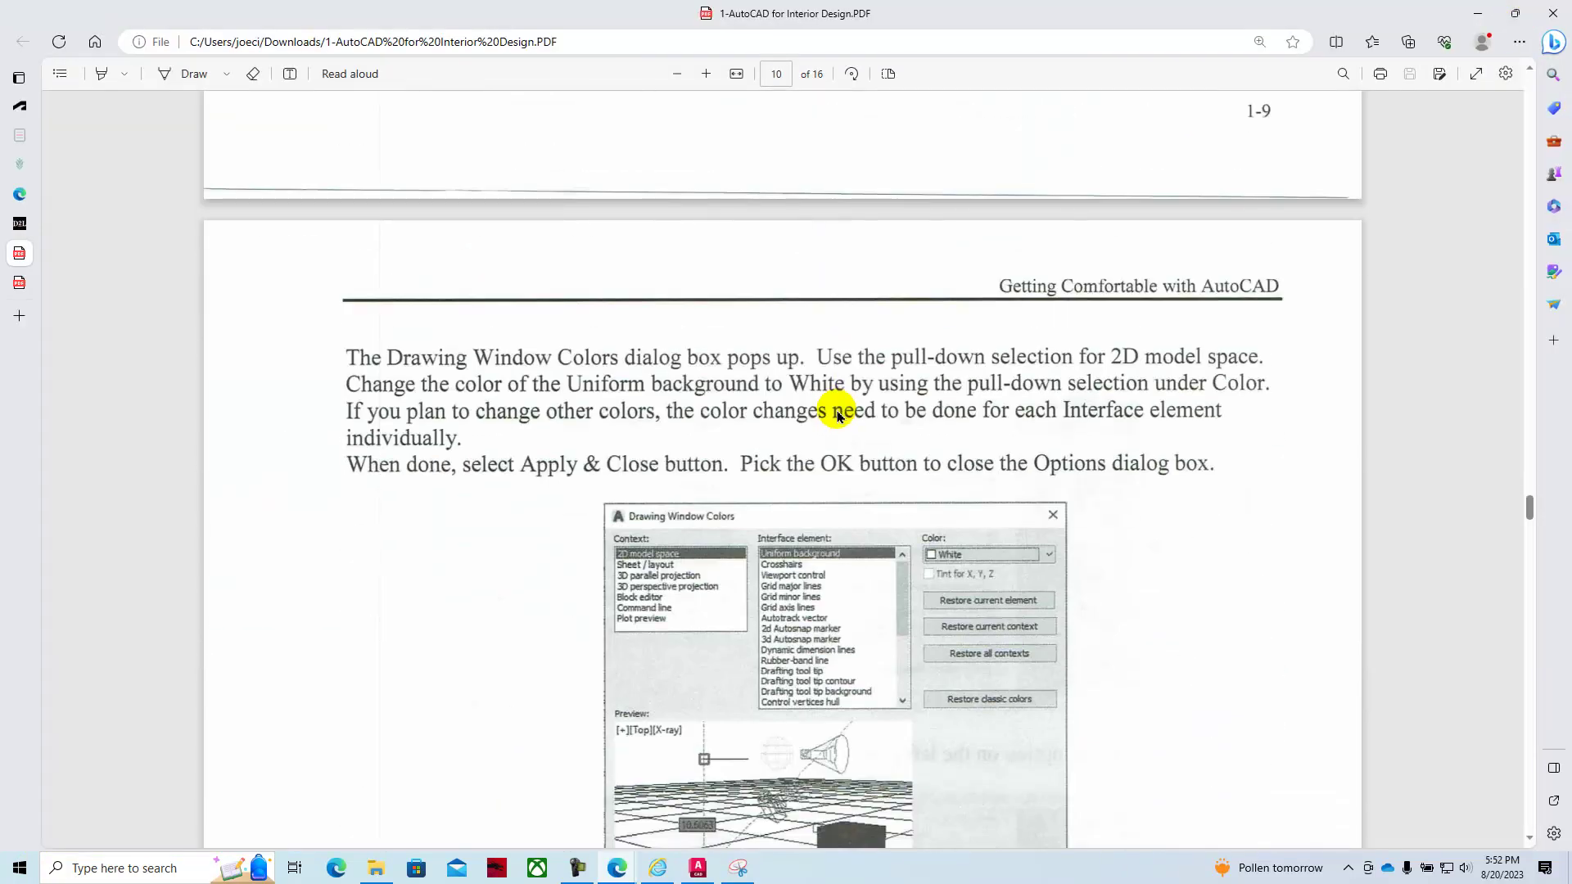
pyautogui.scroll(-2, 836, 412)
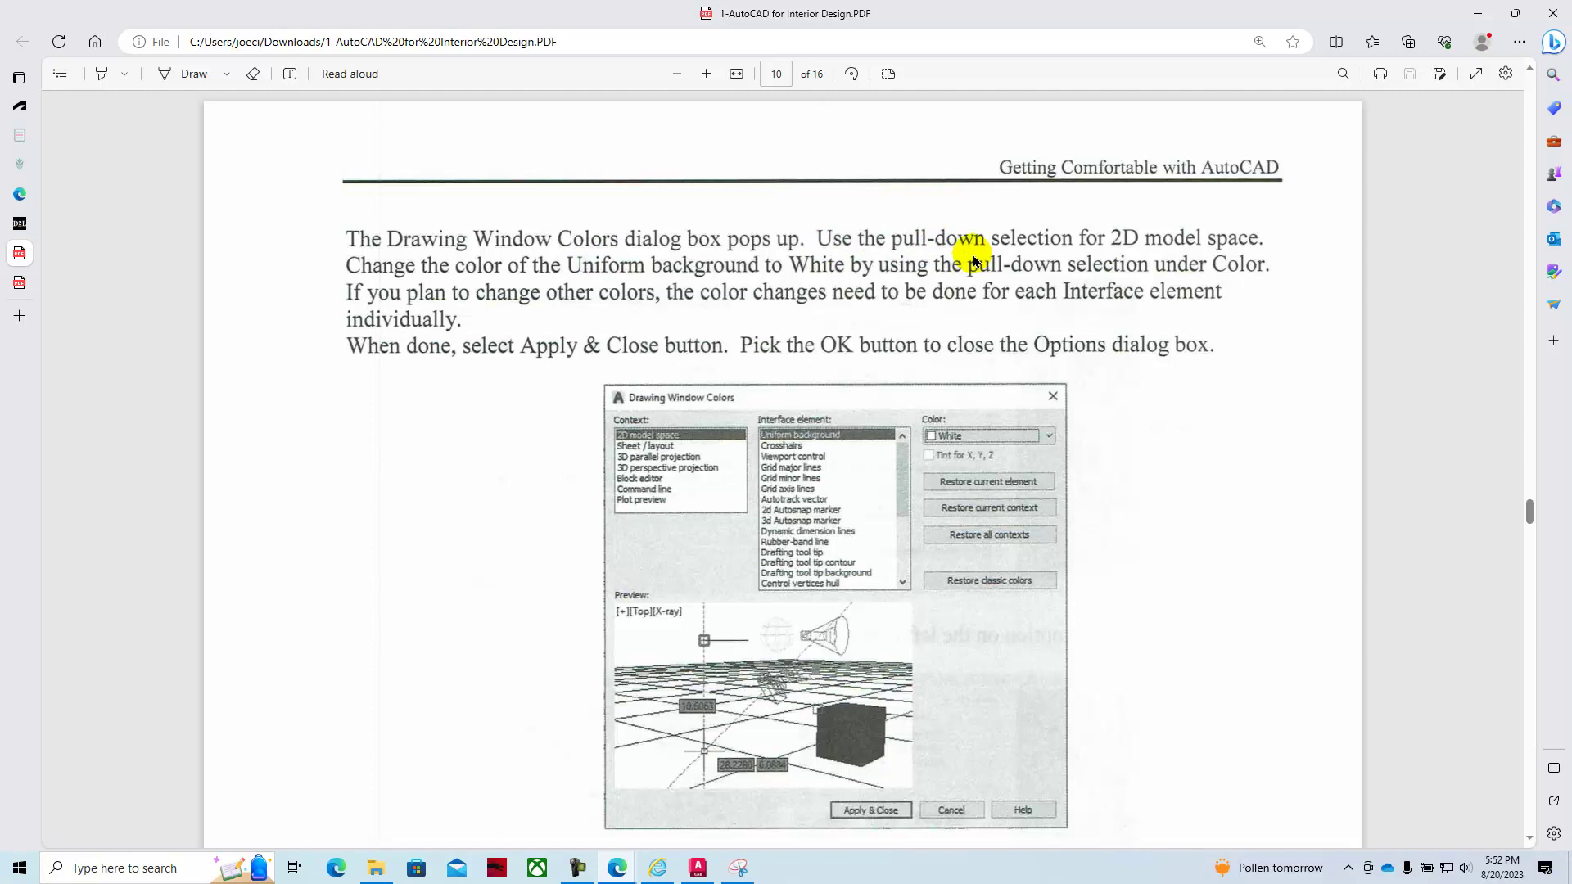
pyautogui.scroll(-4, 901, 569)
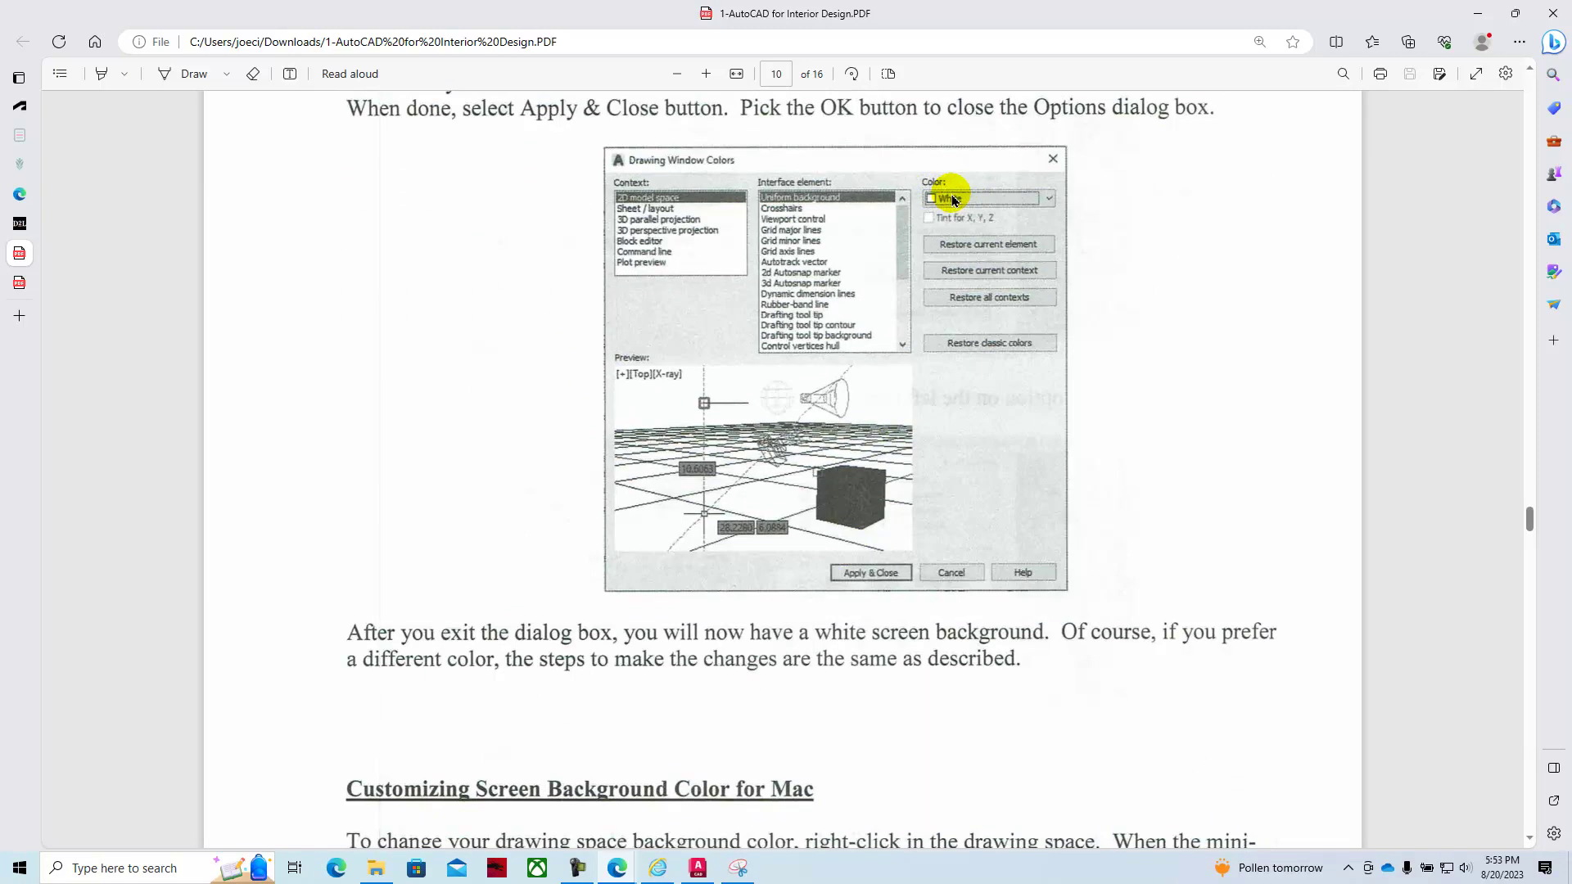
pyautogui.scroll(-4, 491, 523)
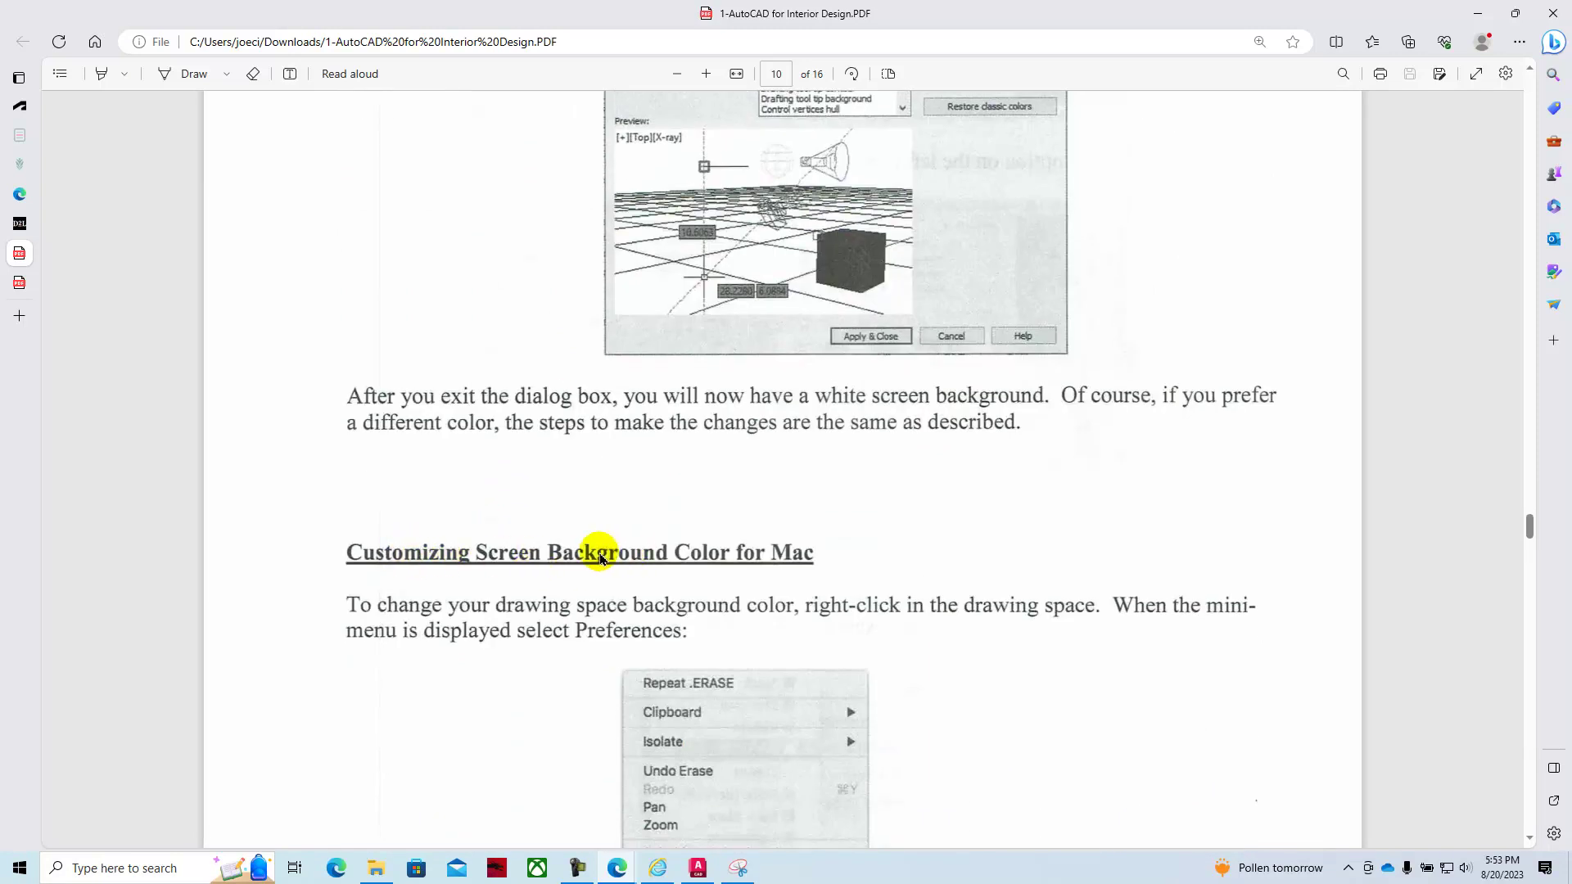
pyautogui.scroll(-18, 594, 558)
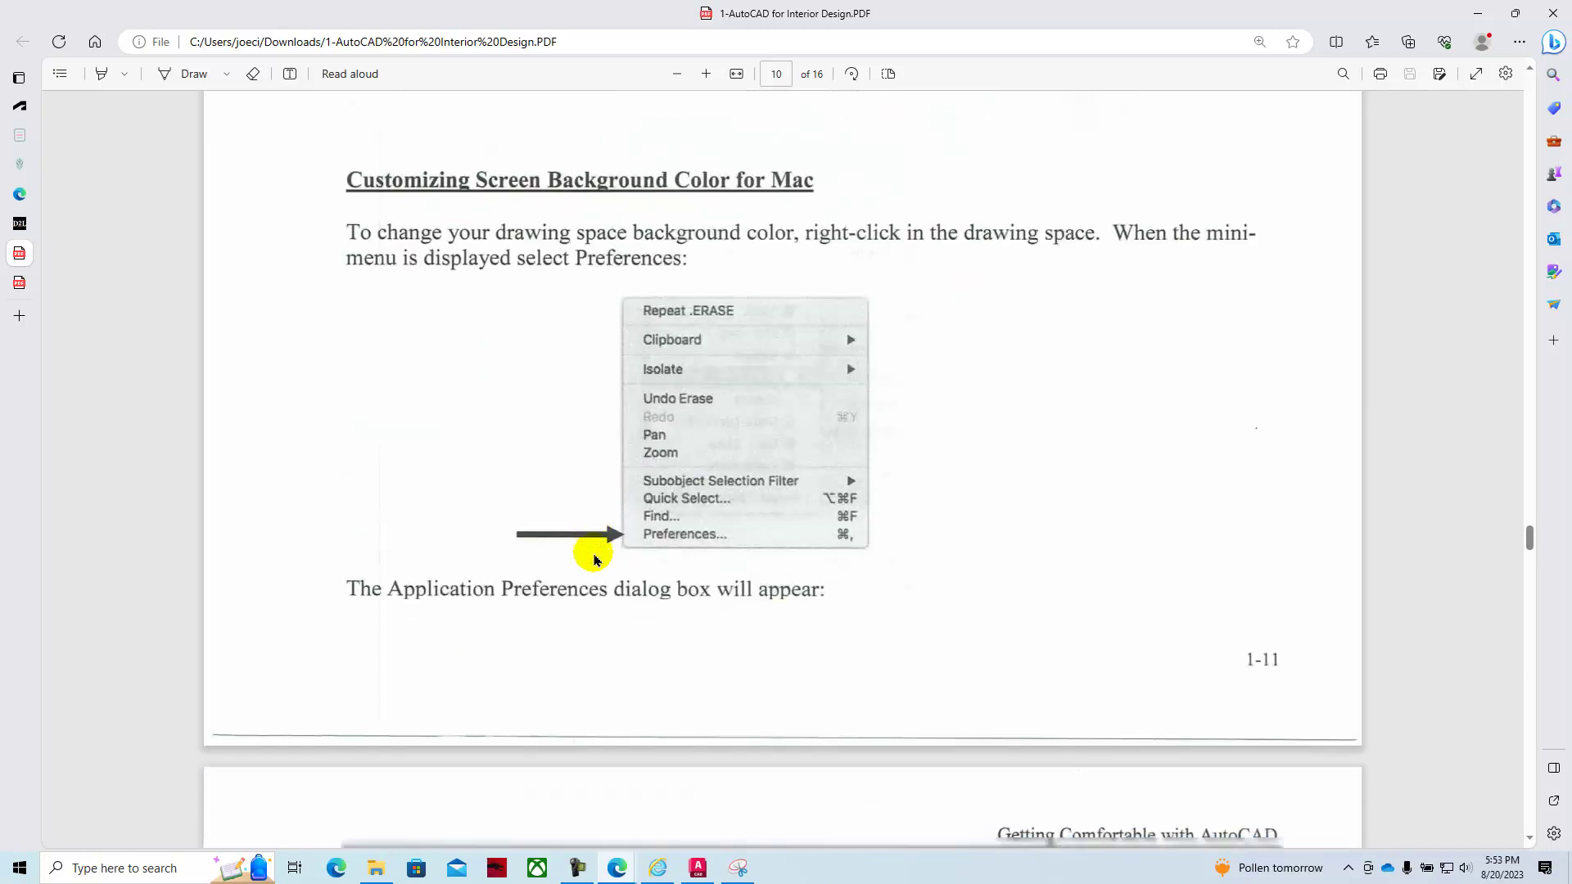
pyautogui.scroll(-15, 594, 558)
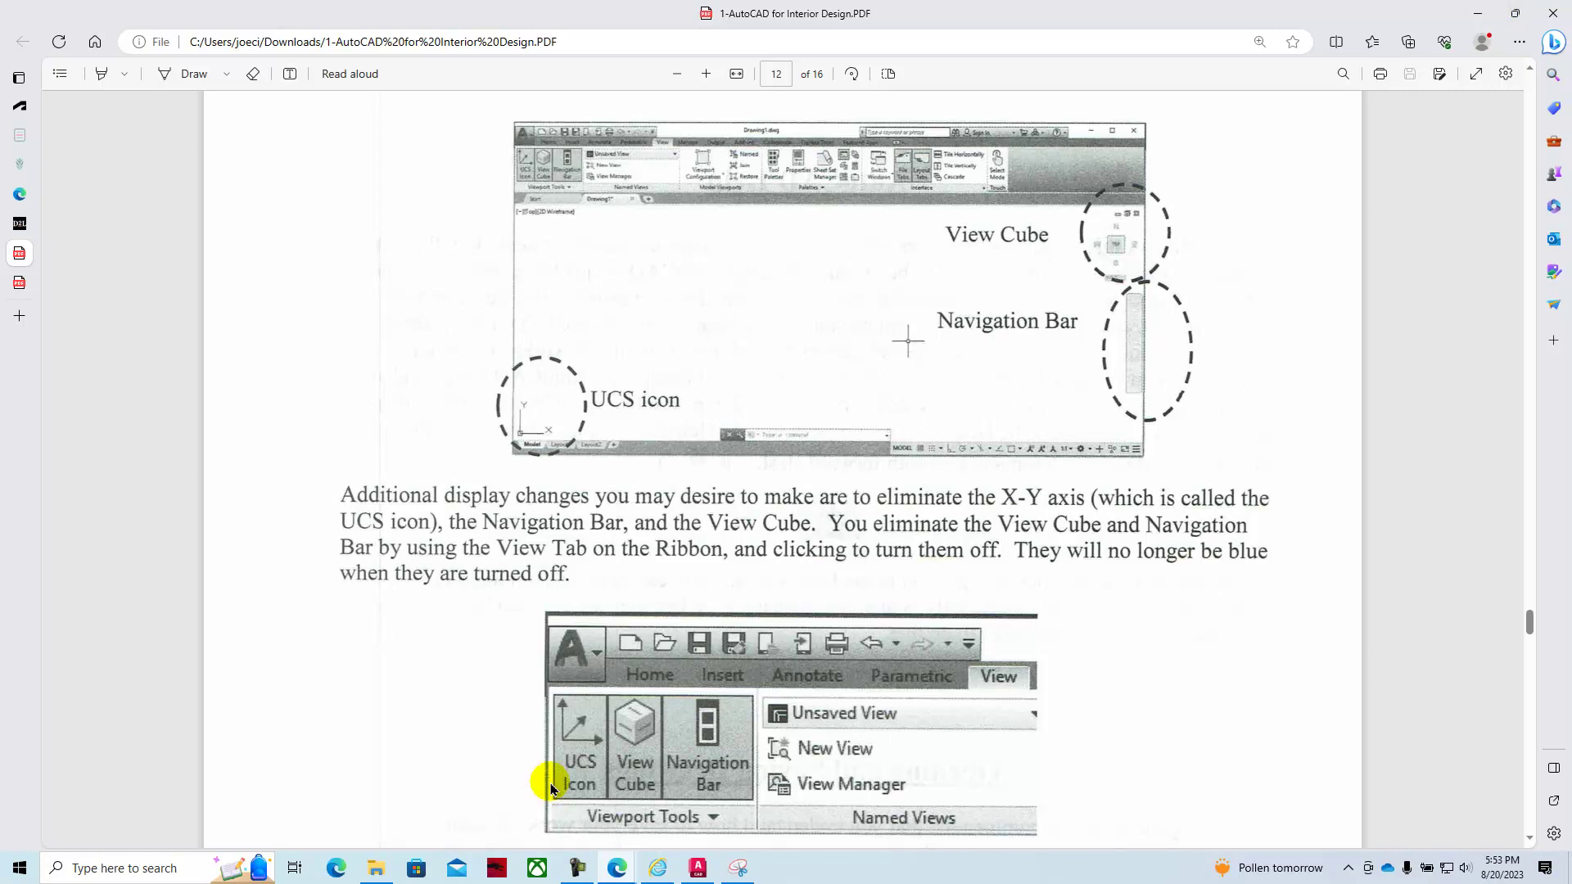
# Switch to AutoCAD and set the 2D model space uniform background color to Black in the display options.
pyautogui.click(696, 873)
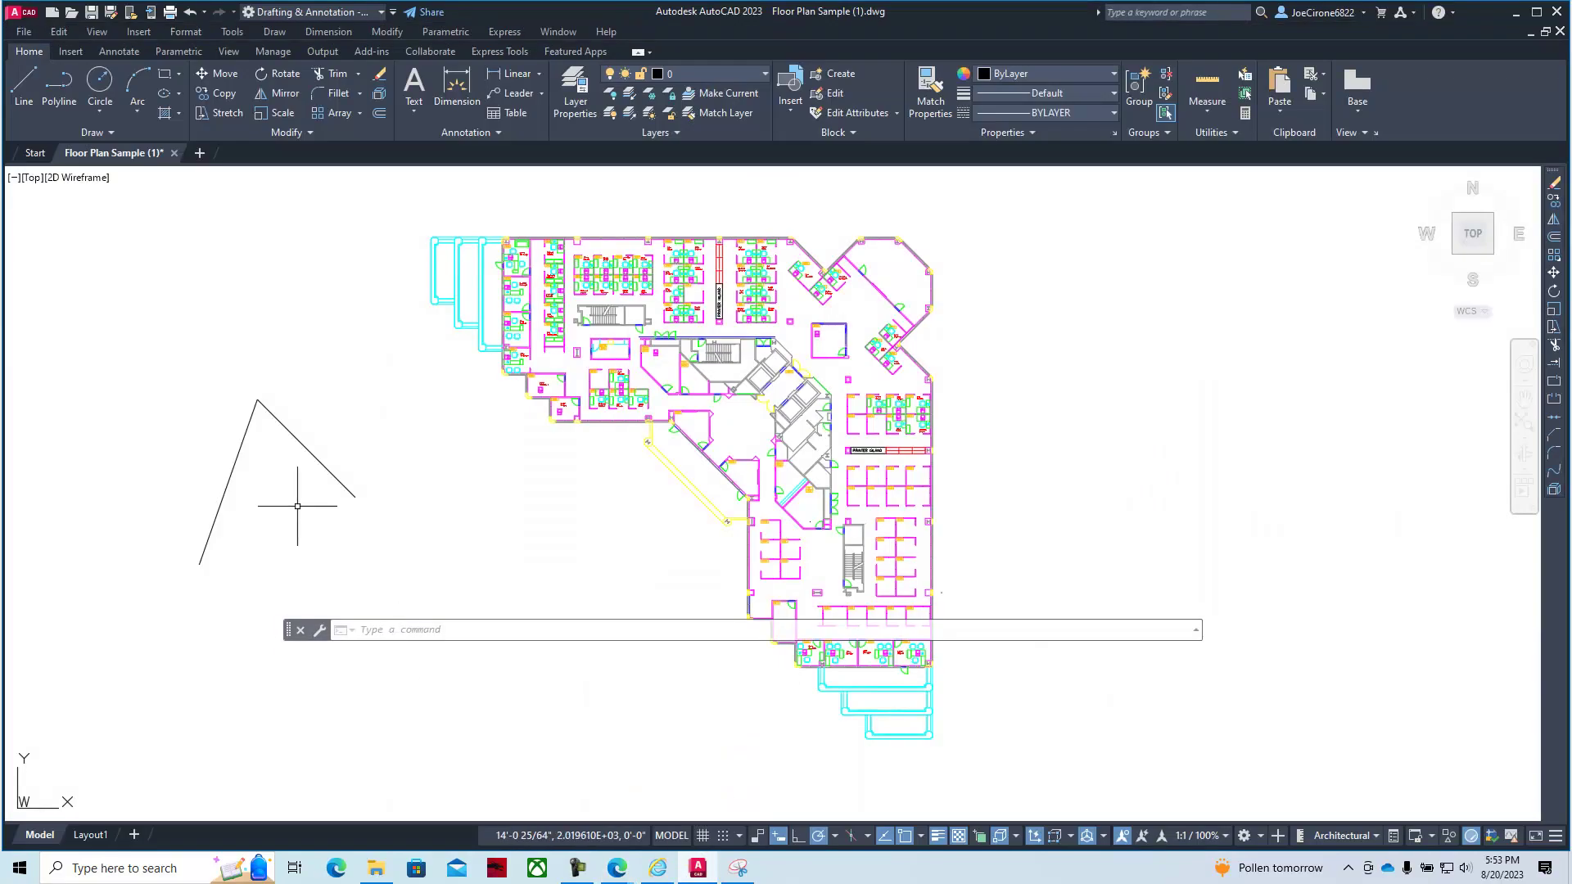
pyautogui.rightClick(1034, 307)
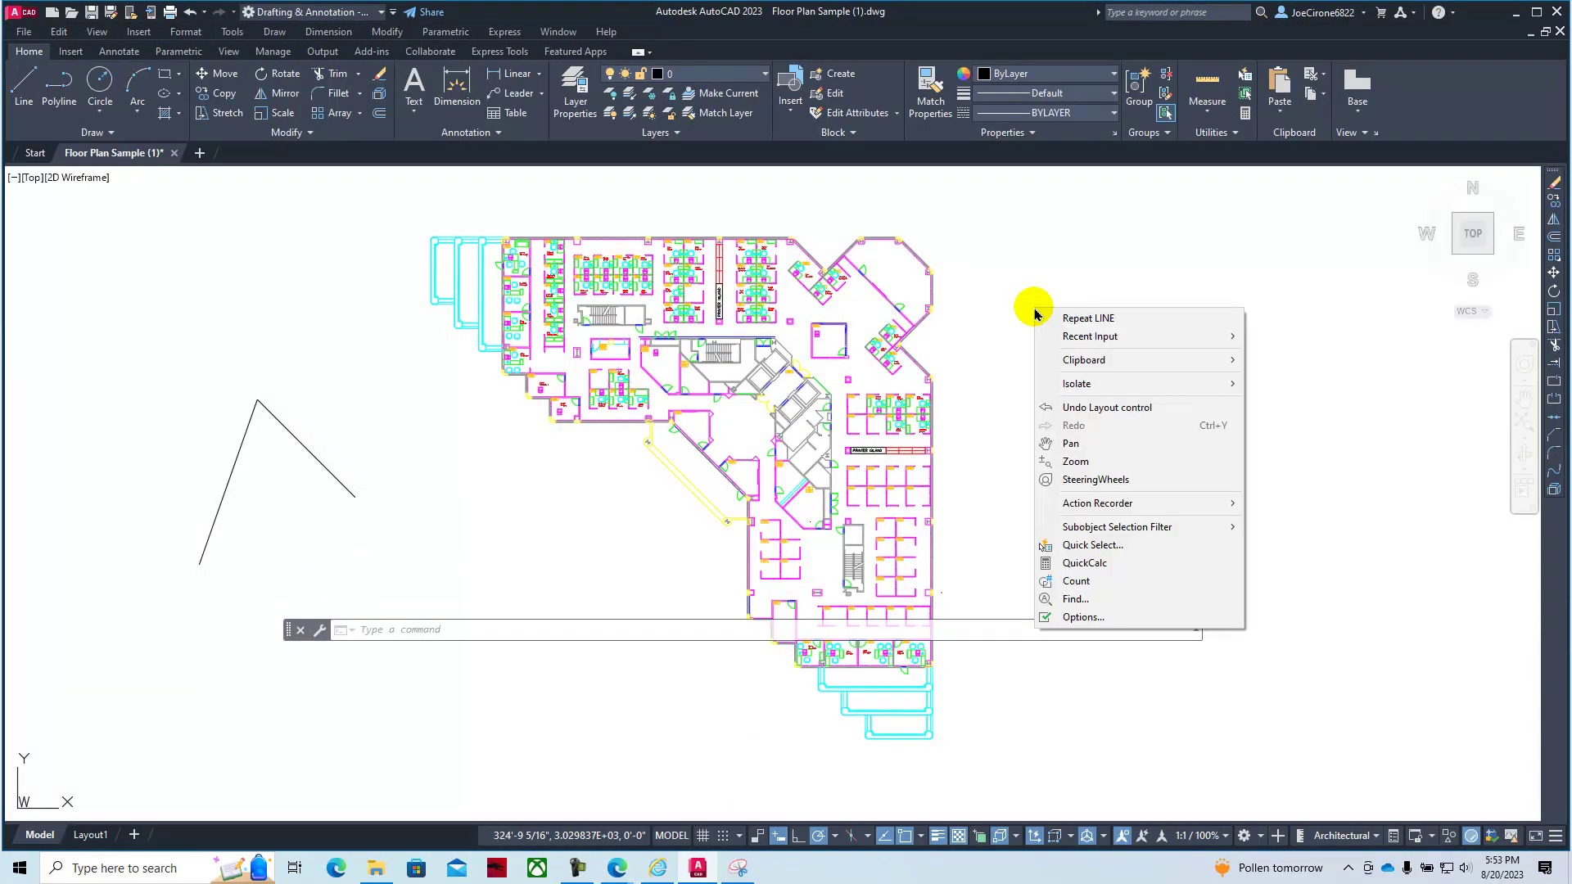
pyautogui.click(1083, 620)
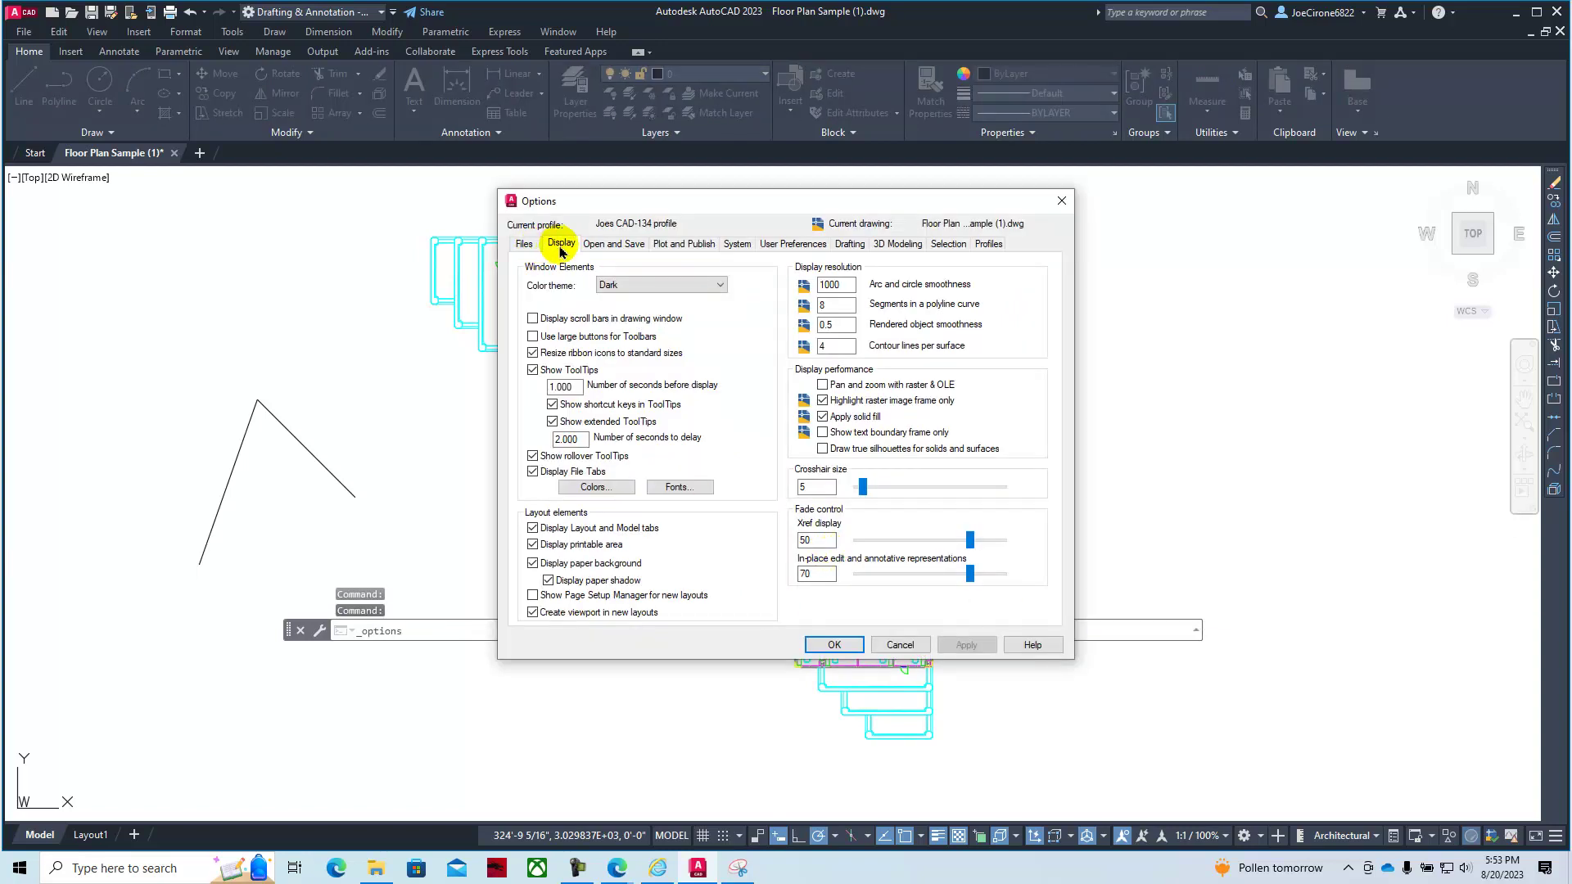
pyautogui.click(605, 488)
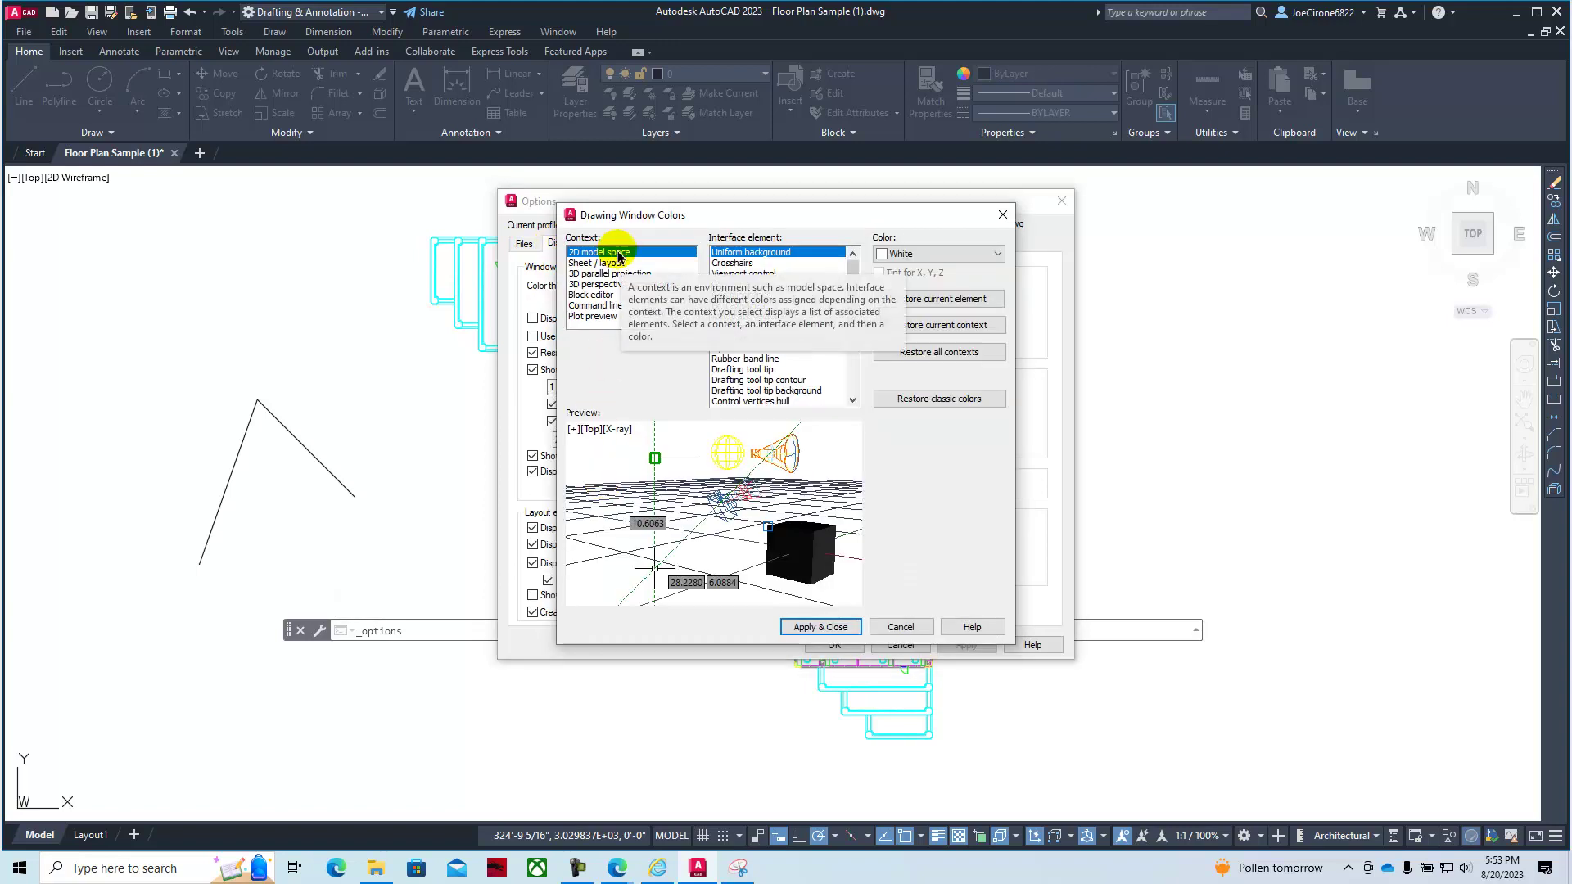
pyautogui.click(995, 254)
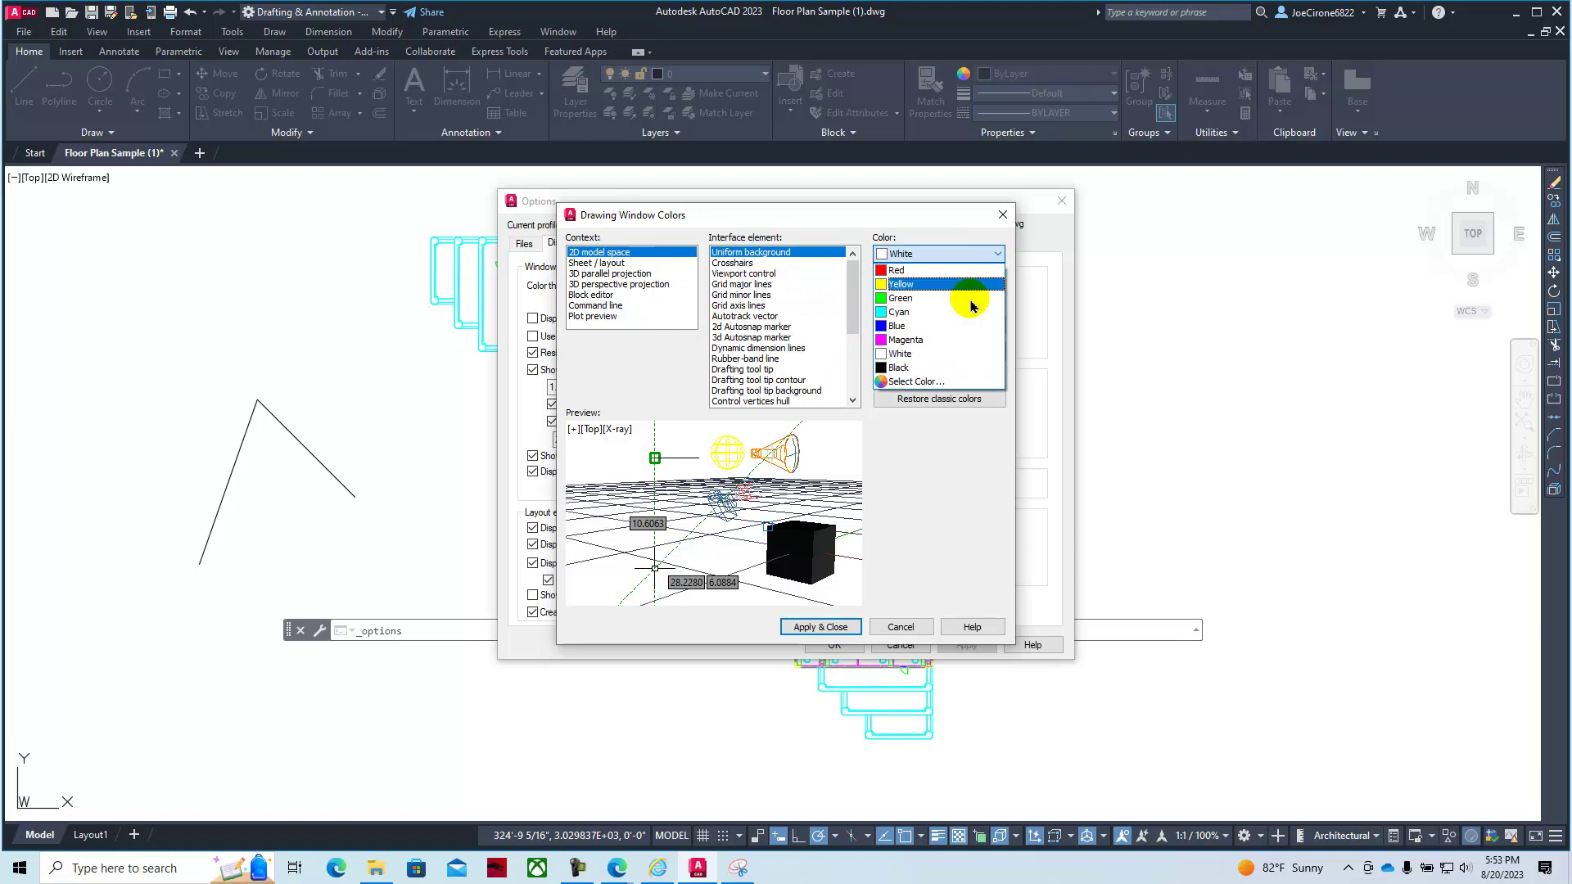
pyautogui.click(905, 368)
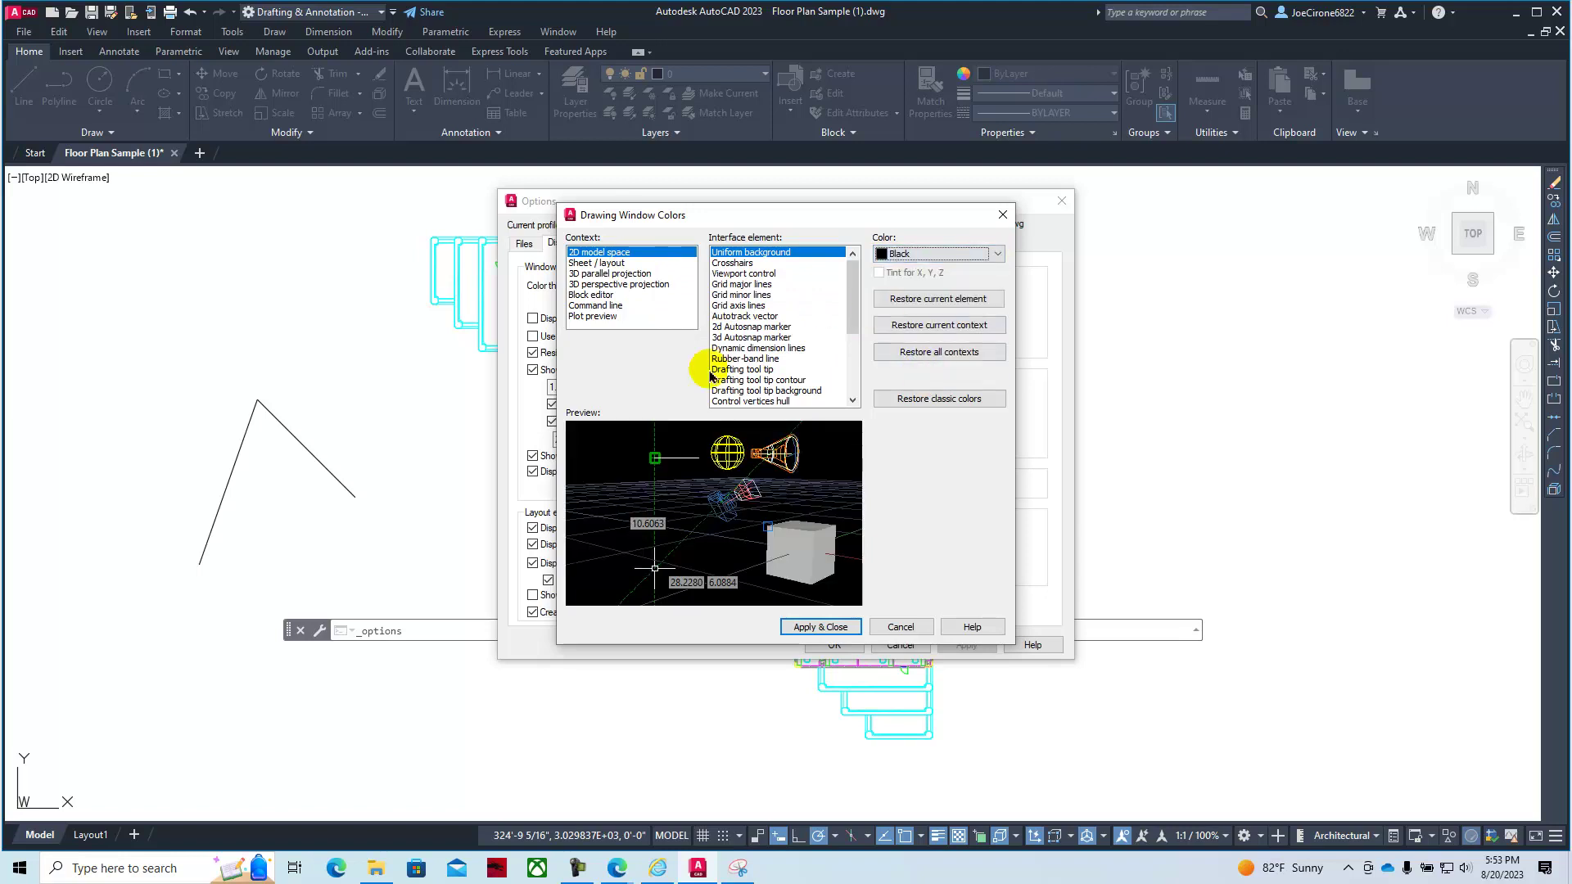
pyautogui.click(808, 627)
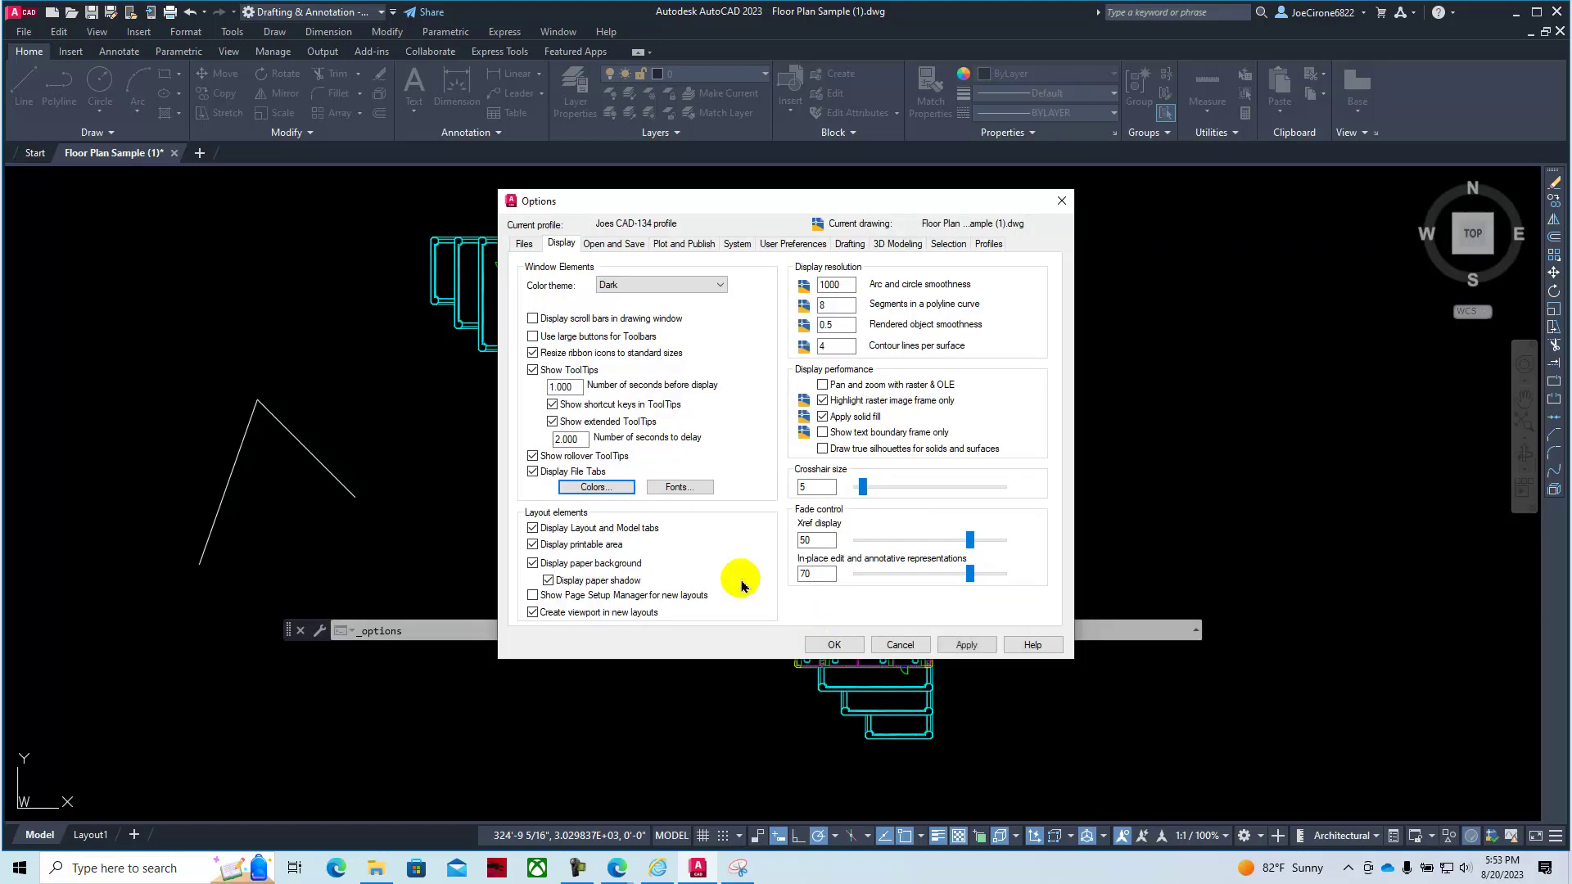
pyautogui.click(830, 645)
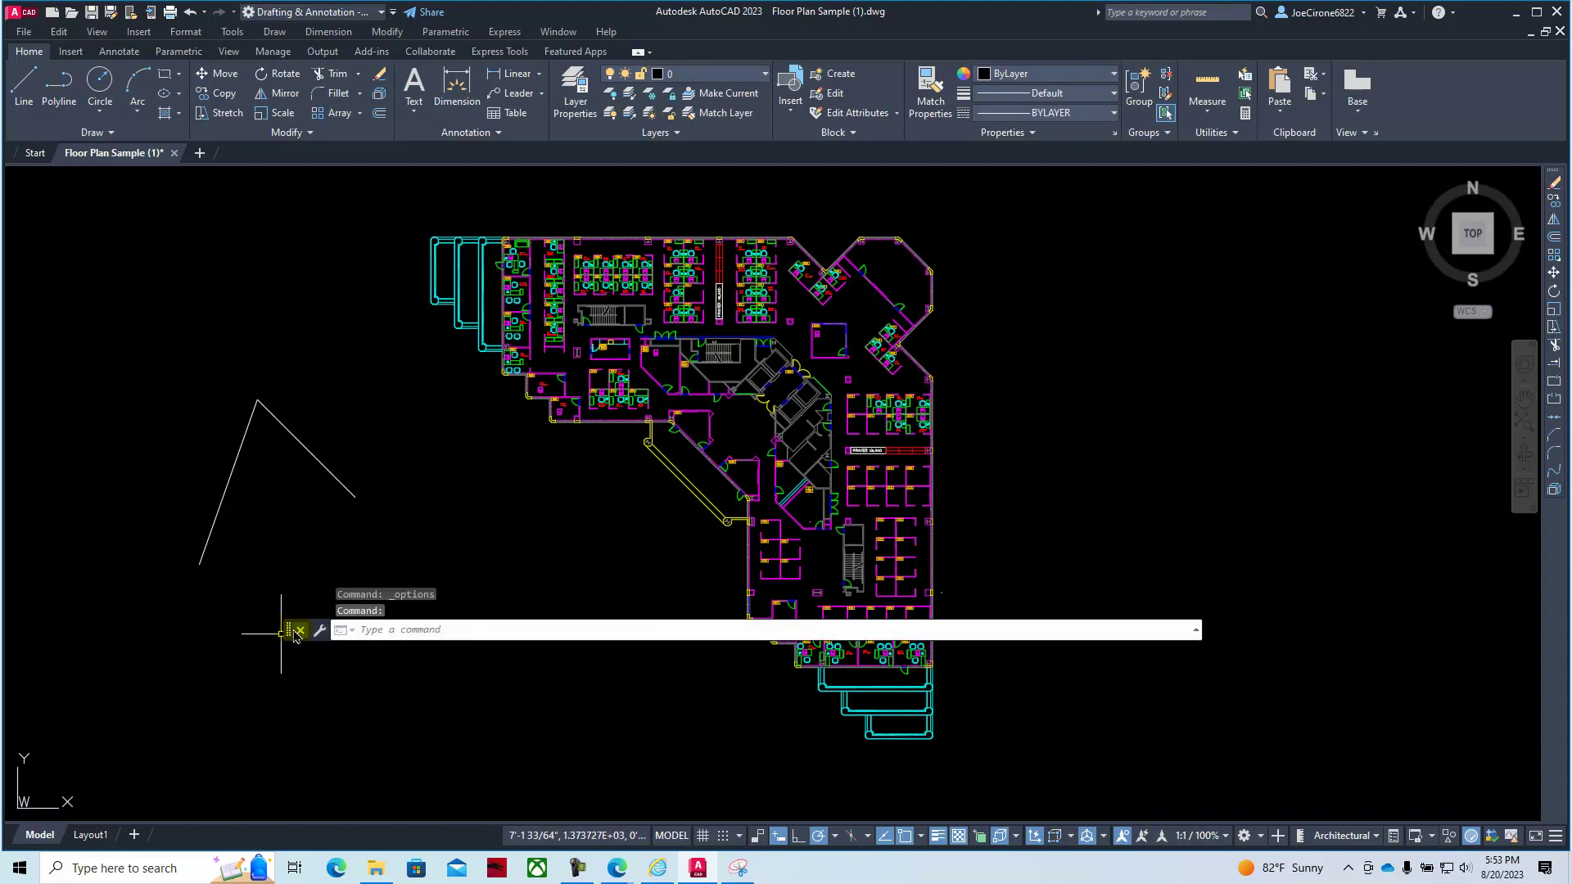
# Move the floating command line down so that it sits below the floor plan.
pyautogui.moveTo(289, 633); pyautogui.dragTo(306, 772)
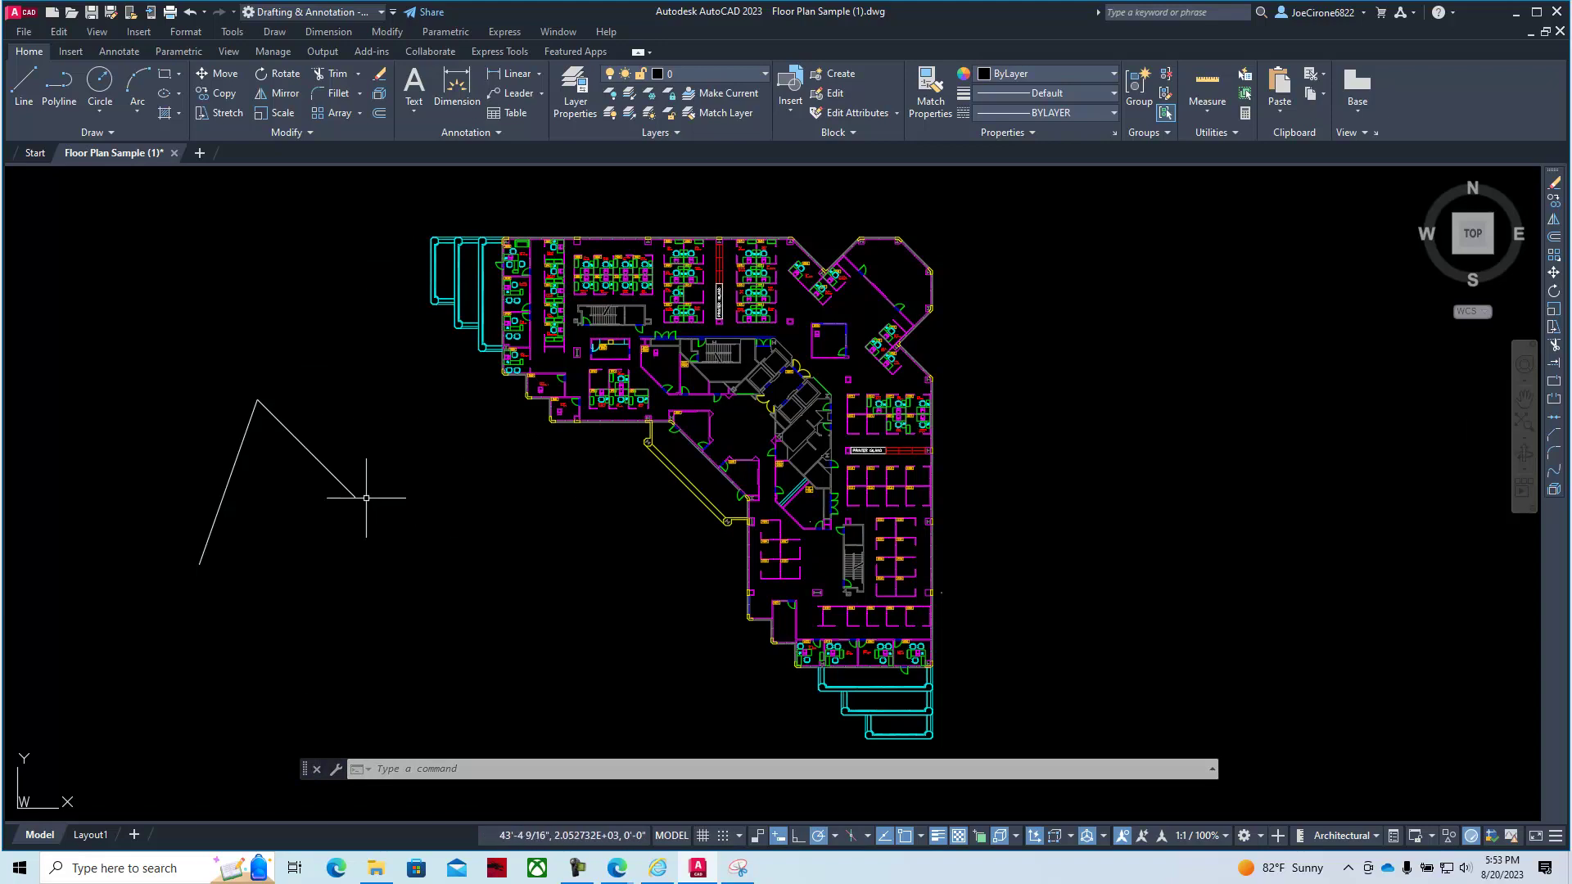
# Change the 2D model space uniform background color to Cyan in the display options.
pyautogui.rightClick(1103, 324)
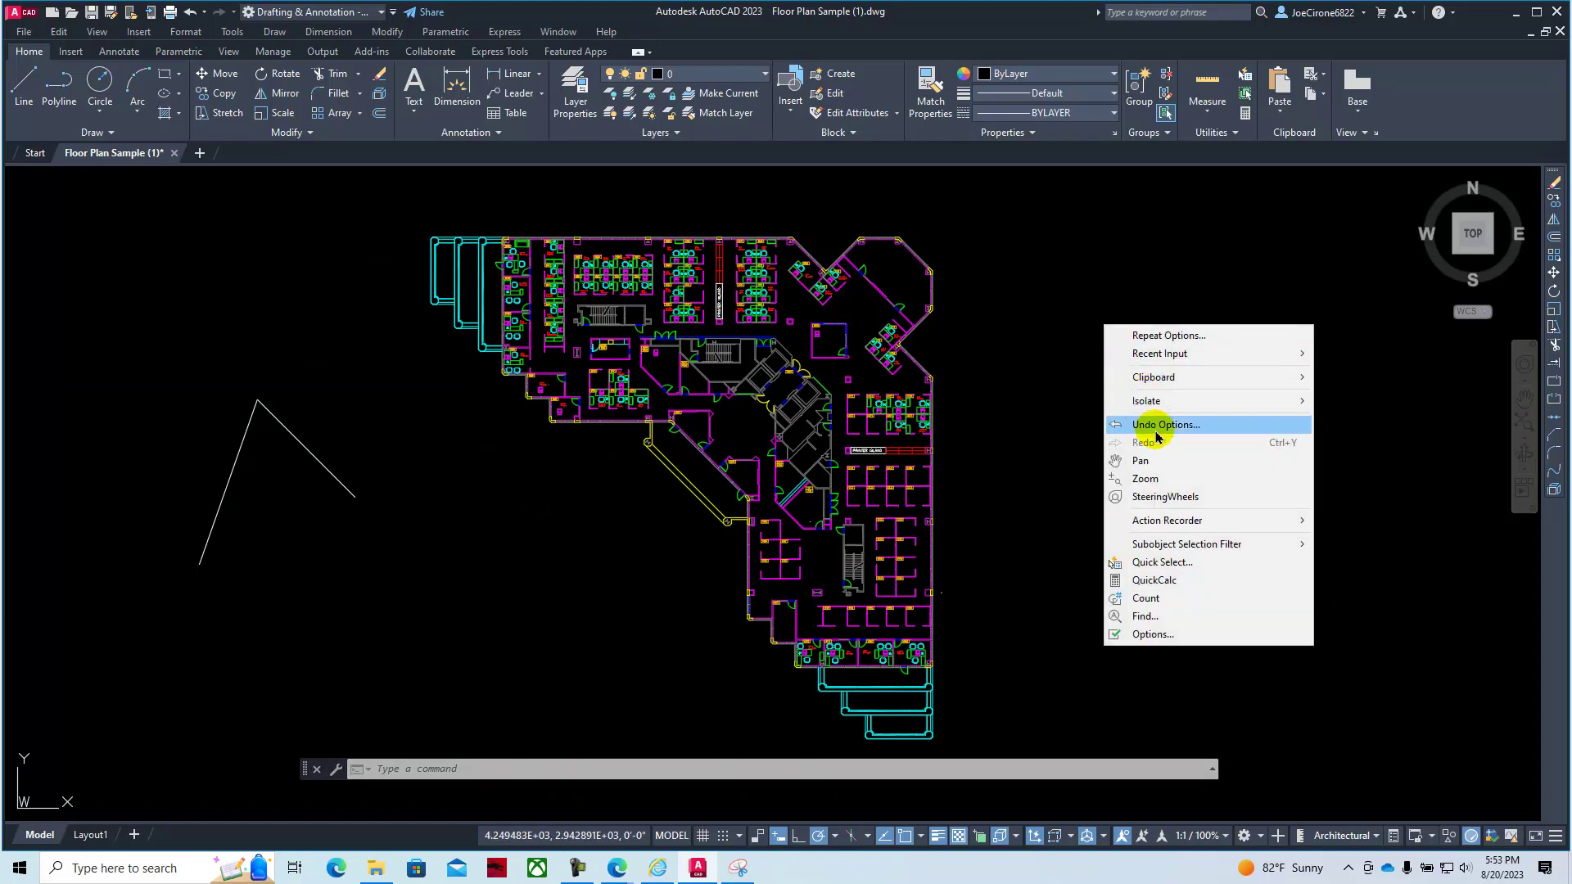
pyautogui.click(1167, 642)
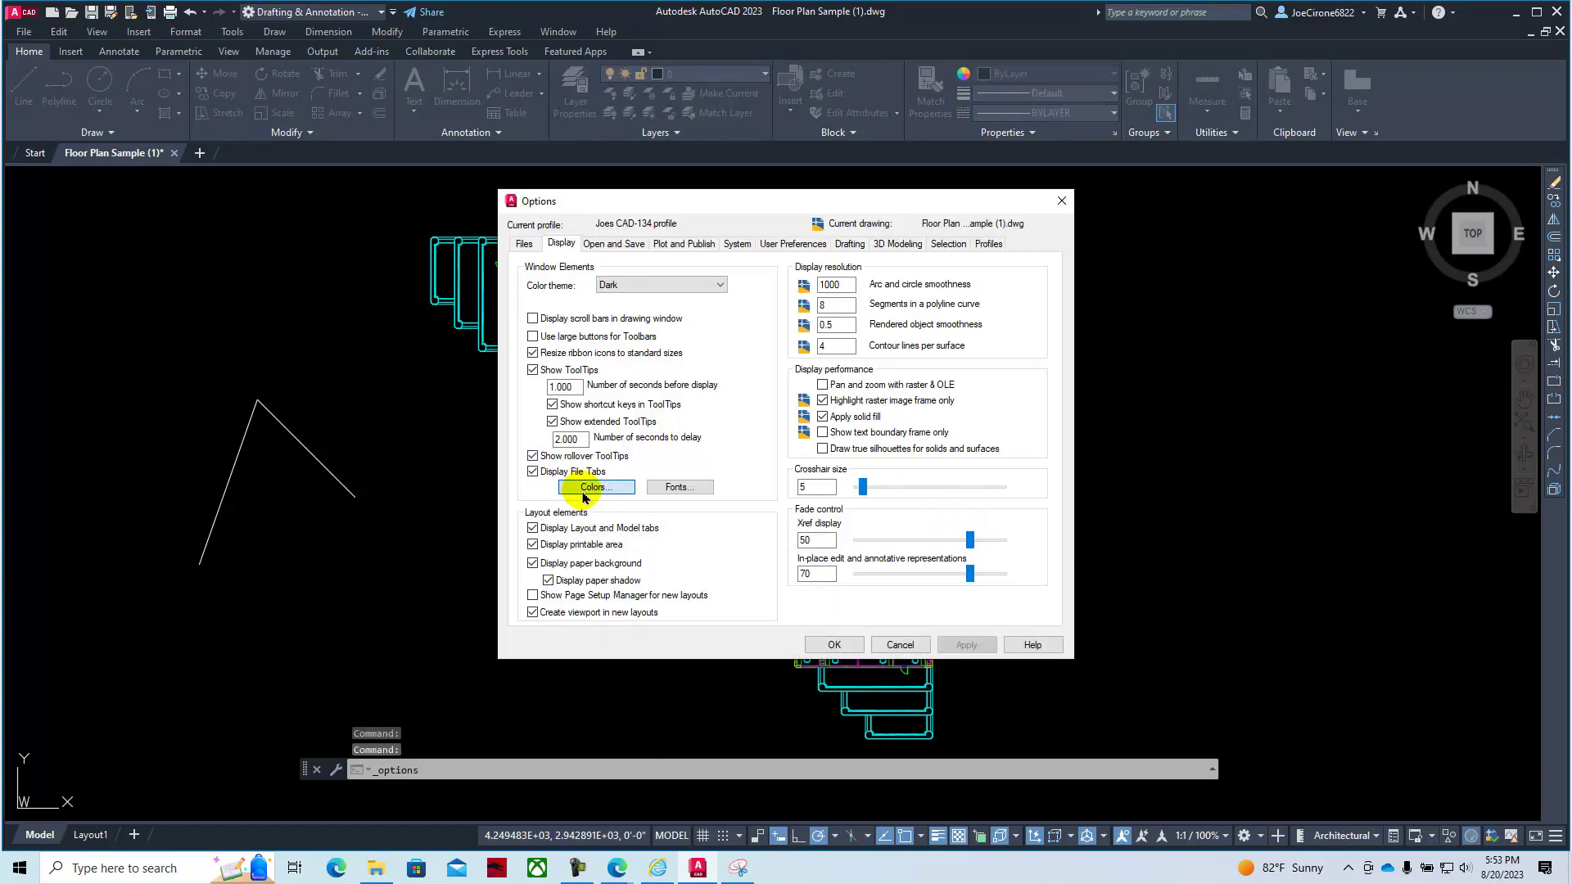
pyautogui.click(584, 493)
pyautogui.click(979, 252)
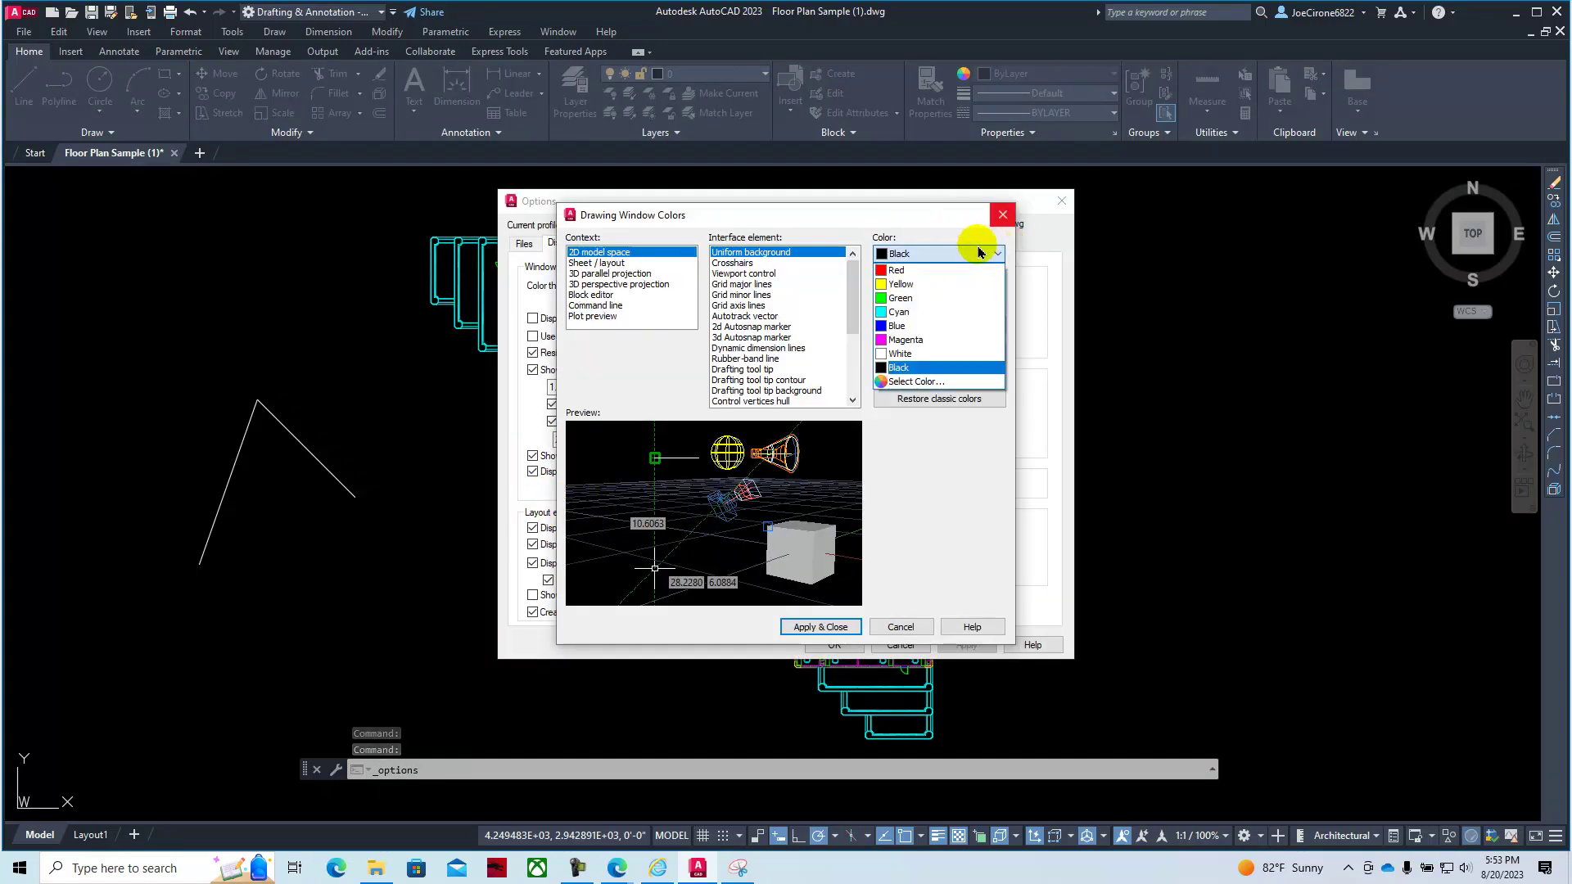
pyautogui.click(901, 305)
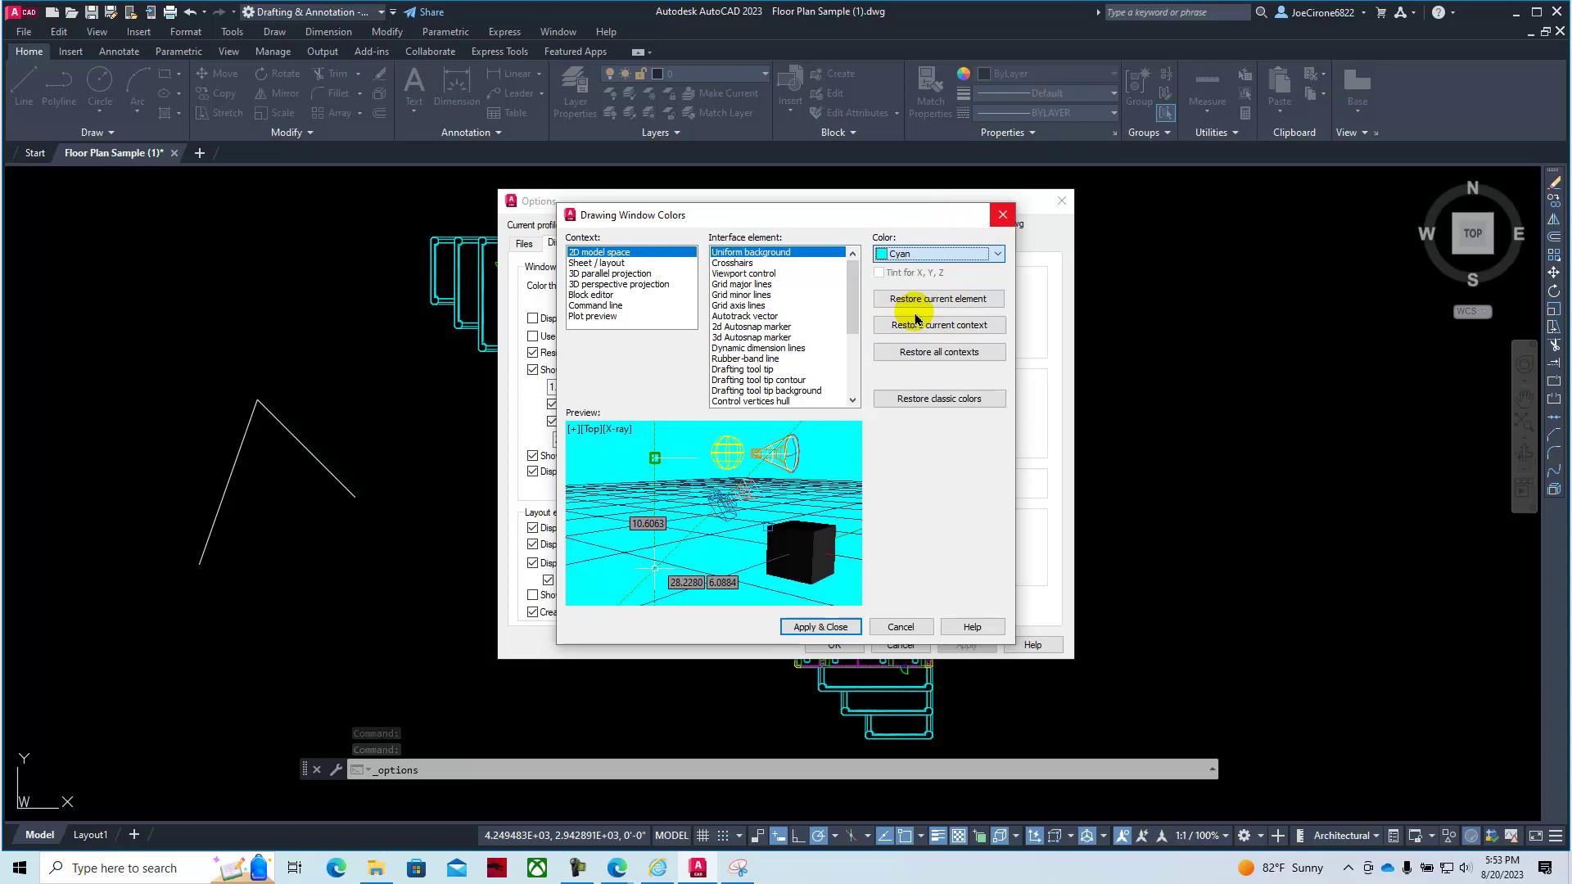
pyautogui.click(837, 627)
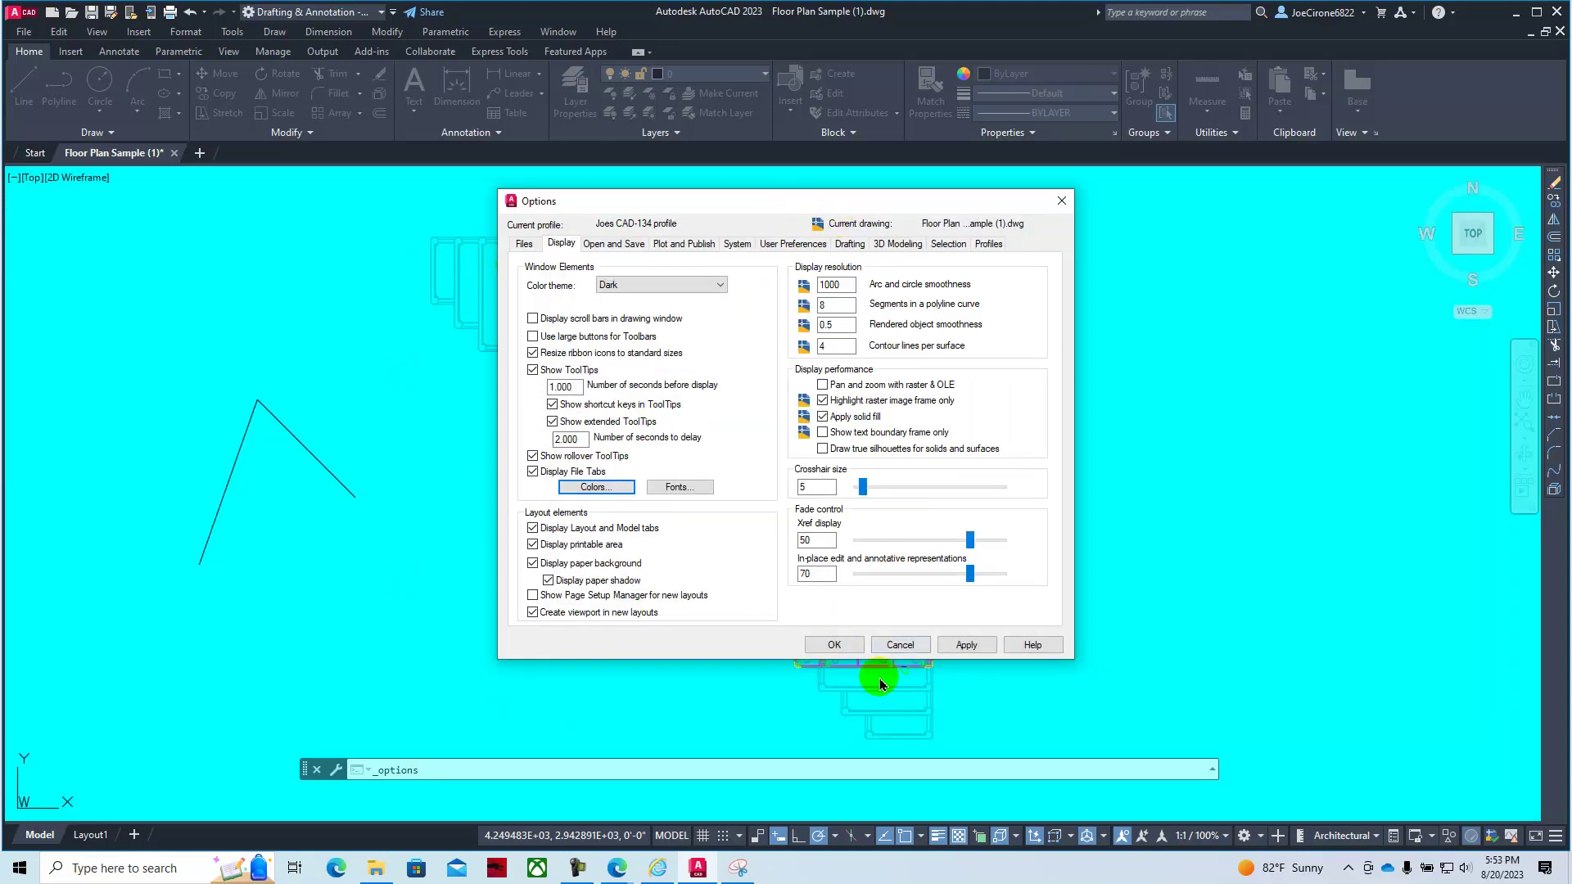
pyautogui.click(833, 644)
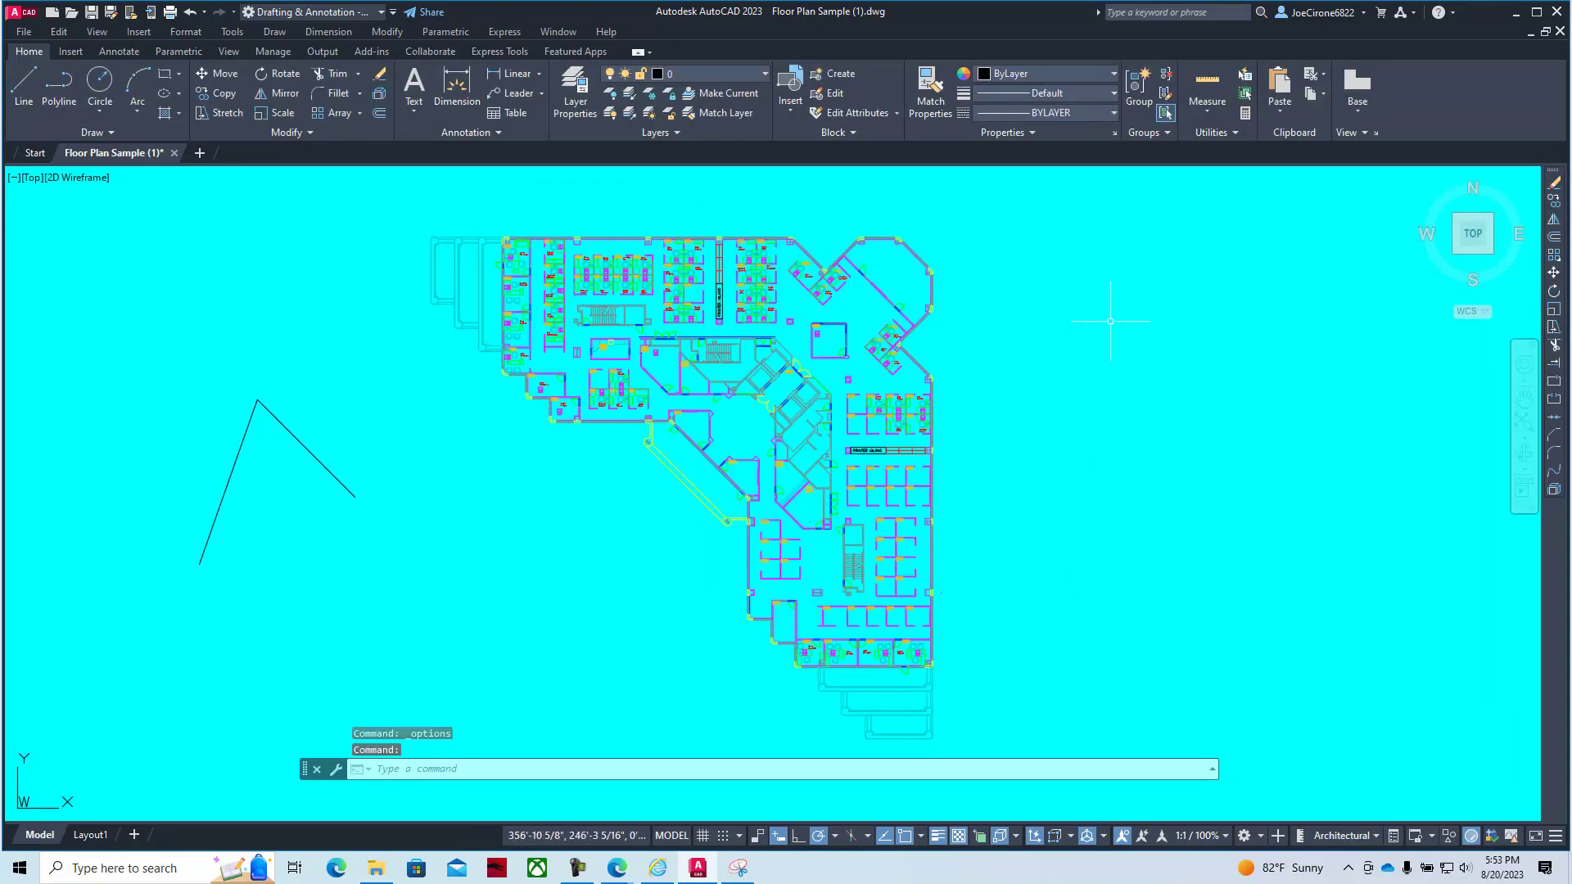
# Set the 2D model space uniform background color back to White in the display options.
pyautogui.rightClick(1048, 327)
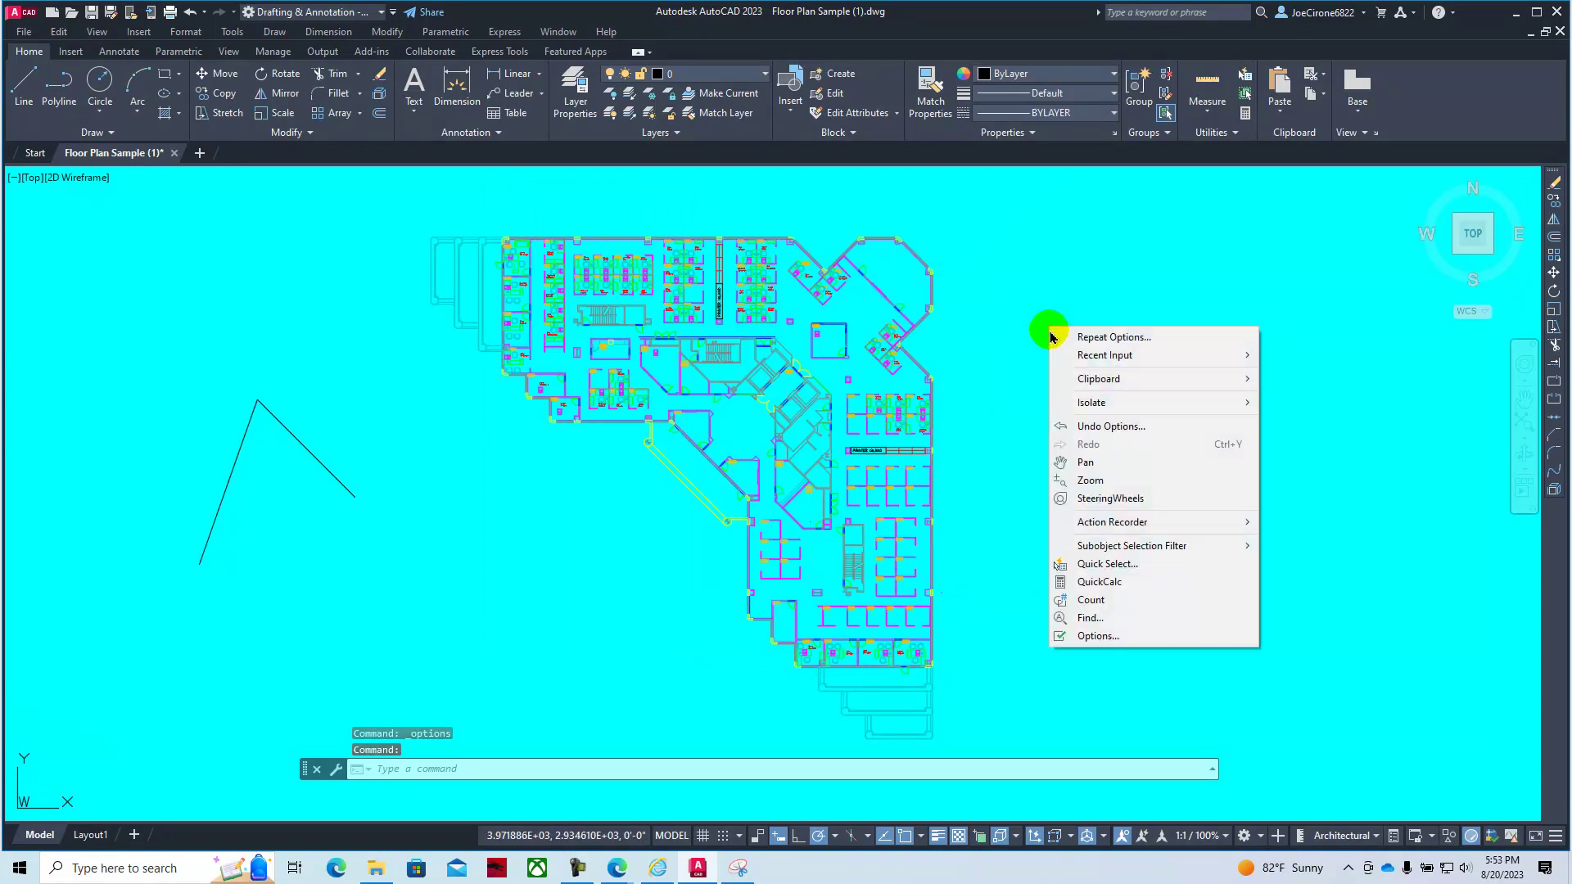
pyautogui.click(1097, 636)
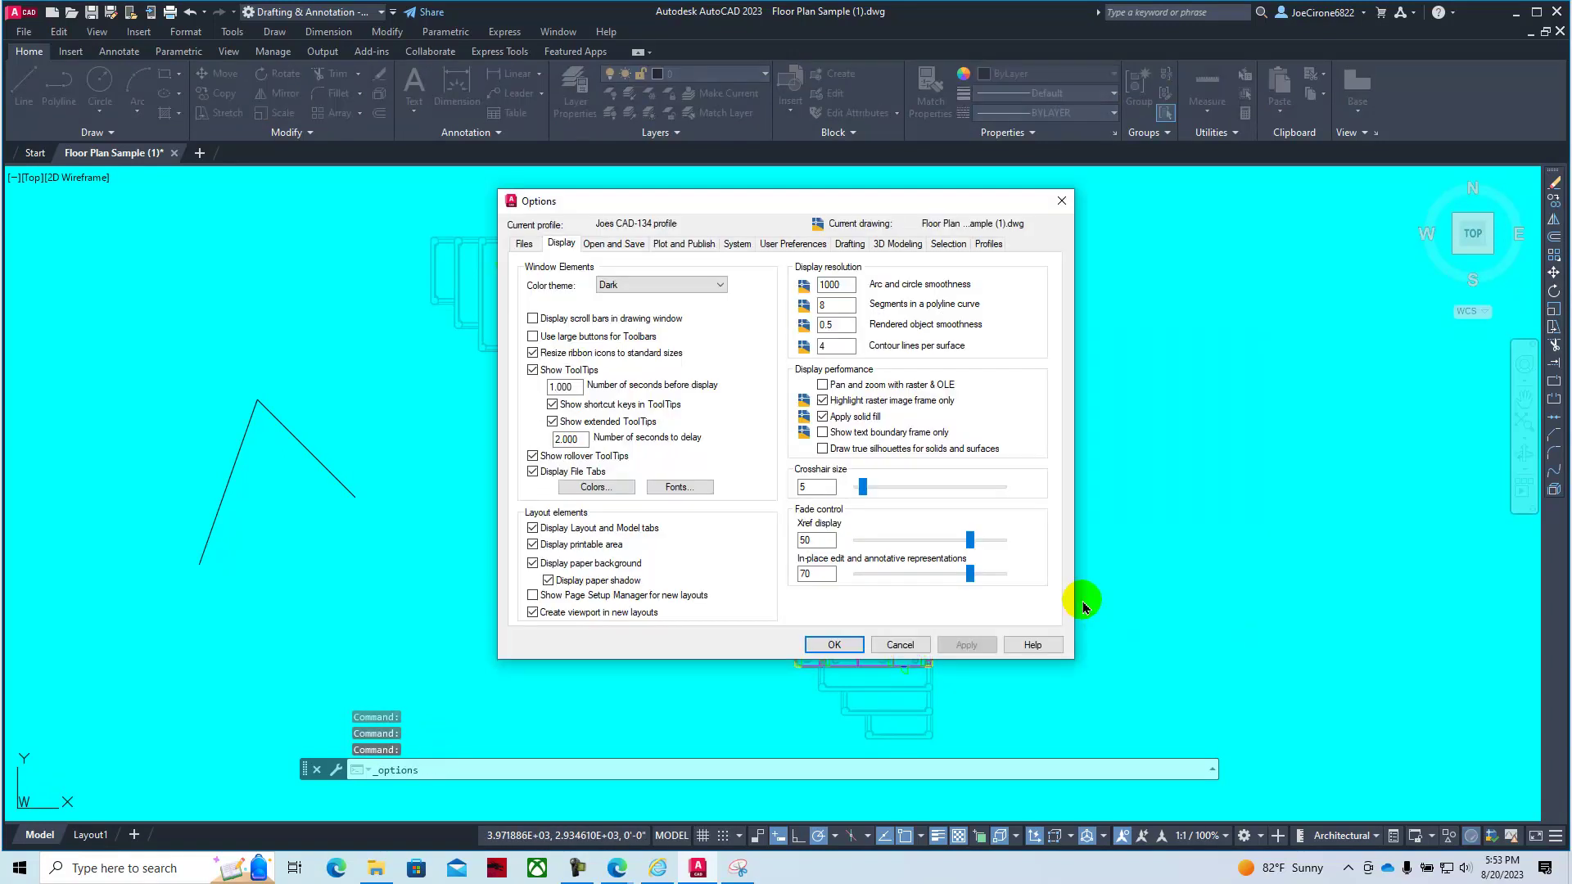
pyautogui.click(554, 244)
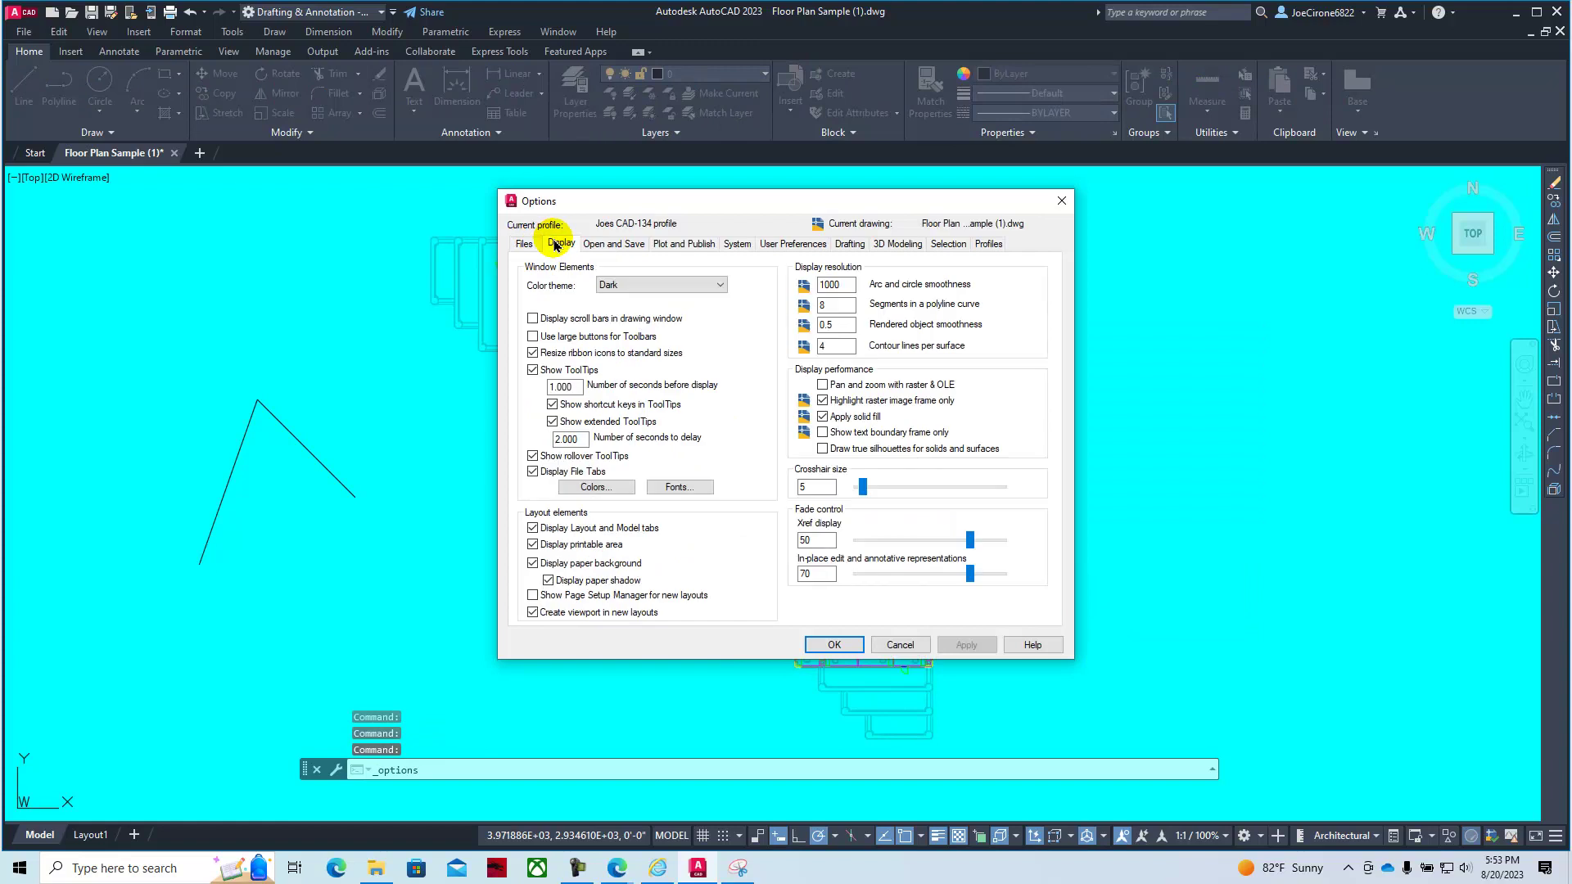
pyautogui.click(581, 489)
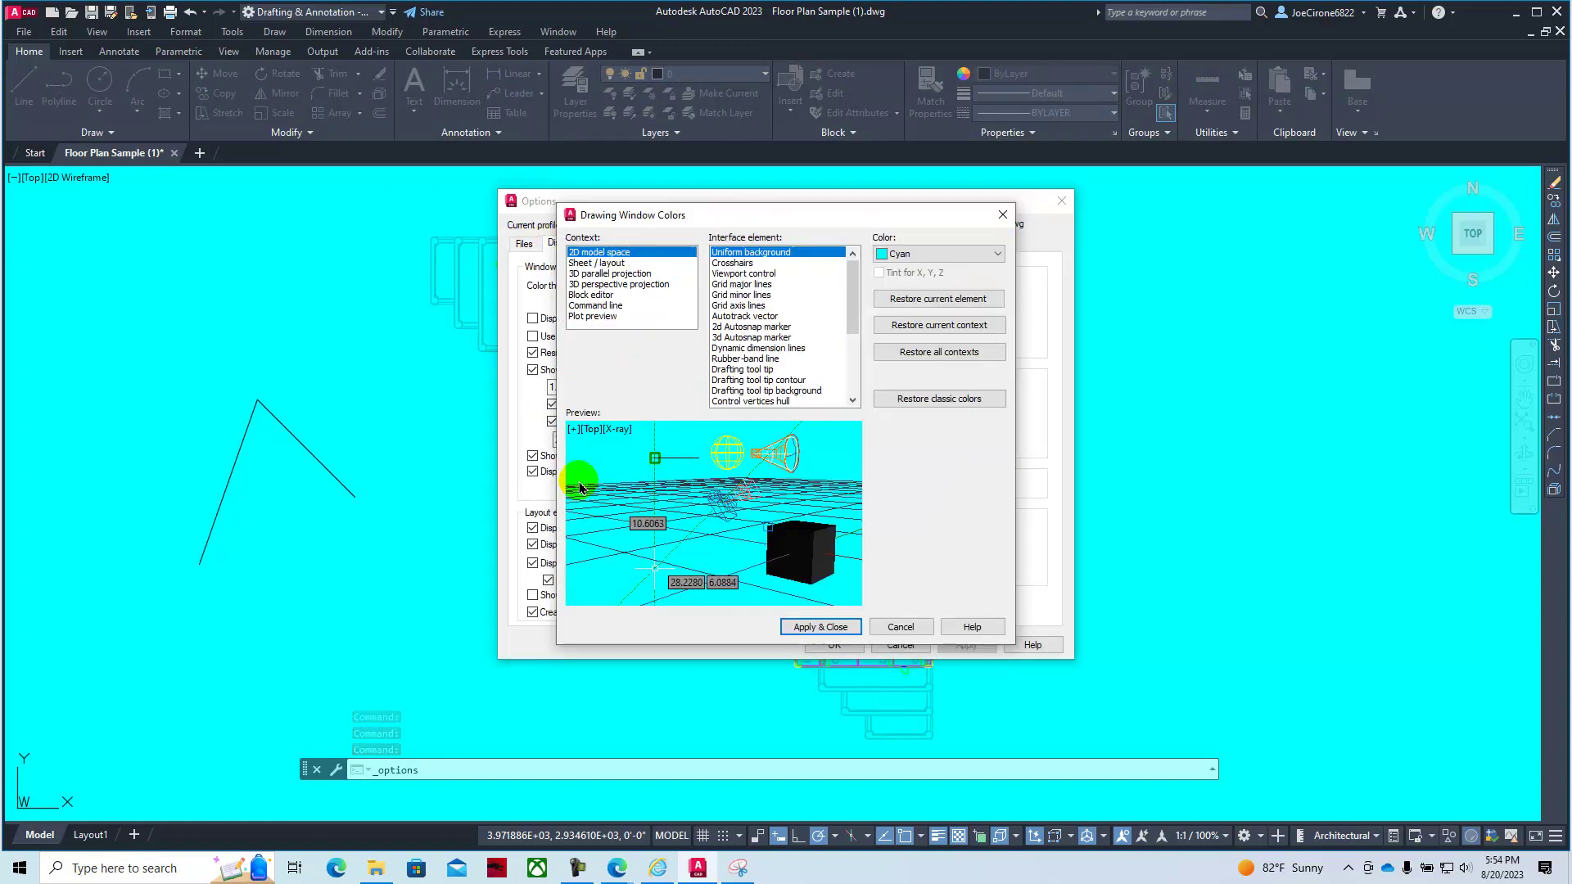
pyautogui.click(972, 255)
pyautogui.click(907, 351)
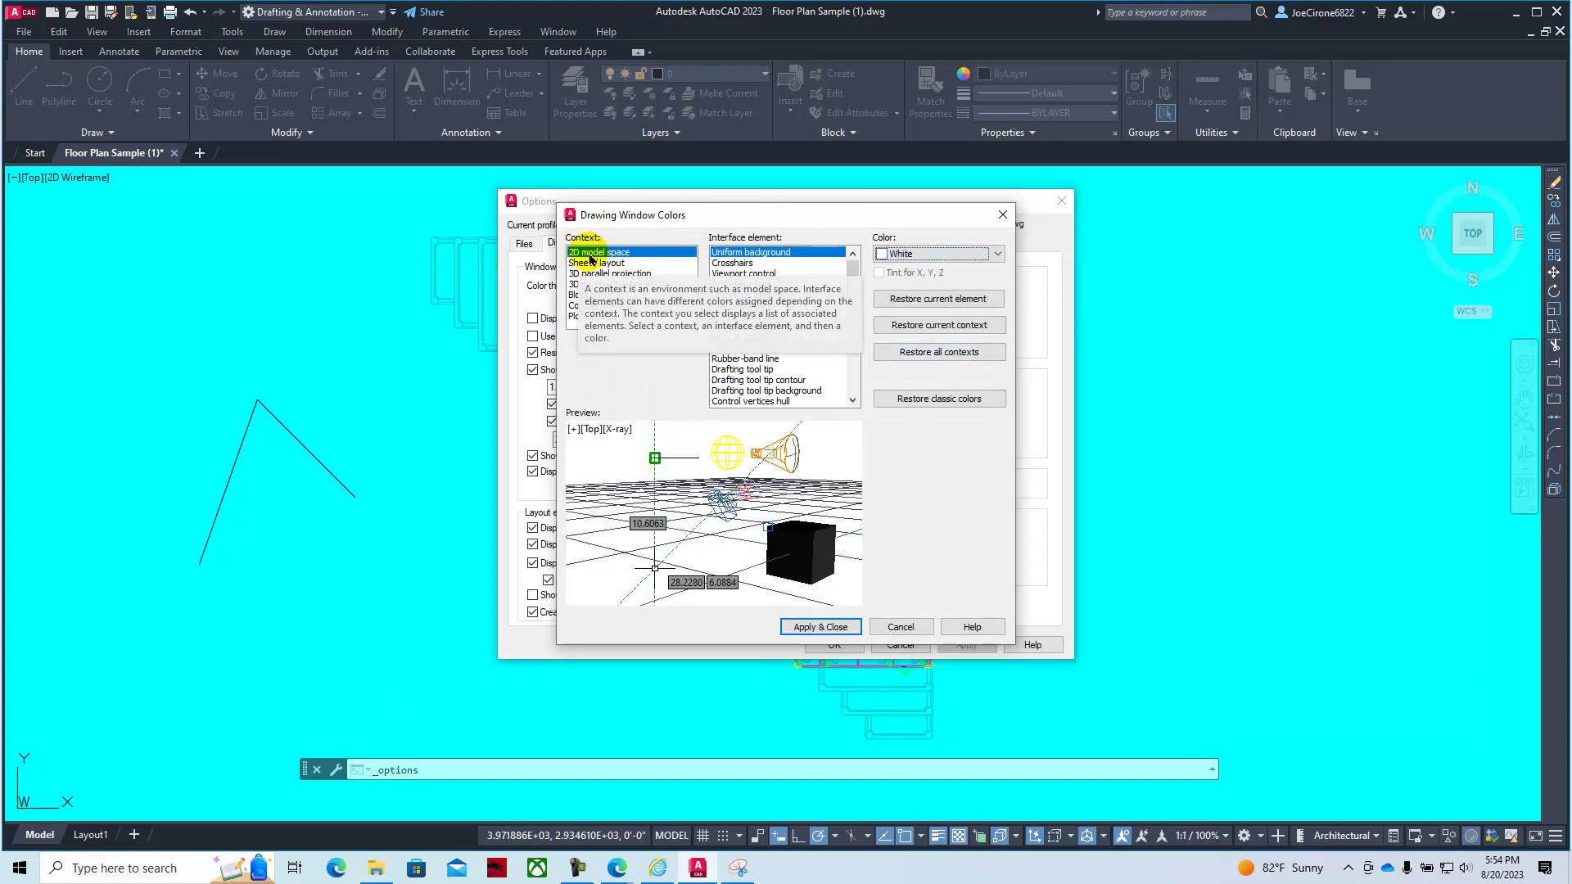
pyautogui.click(816, 629)
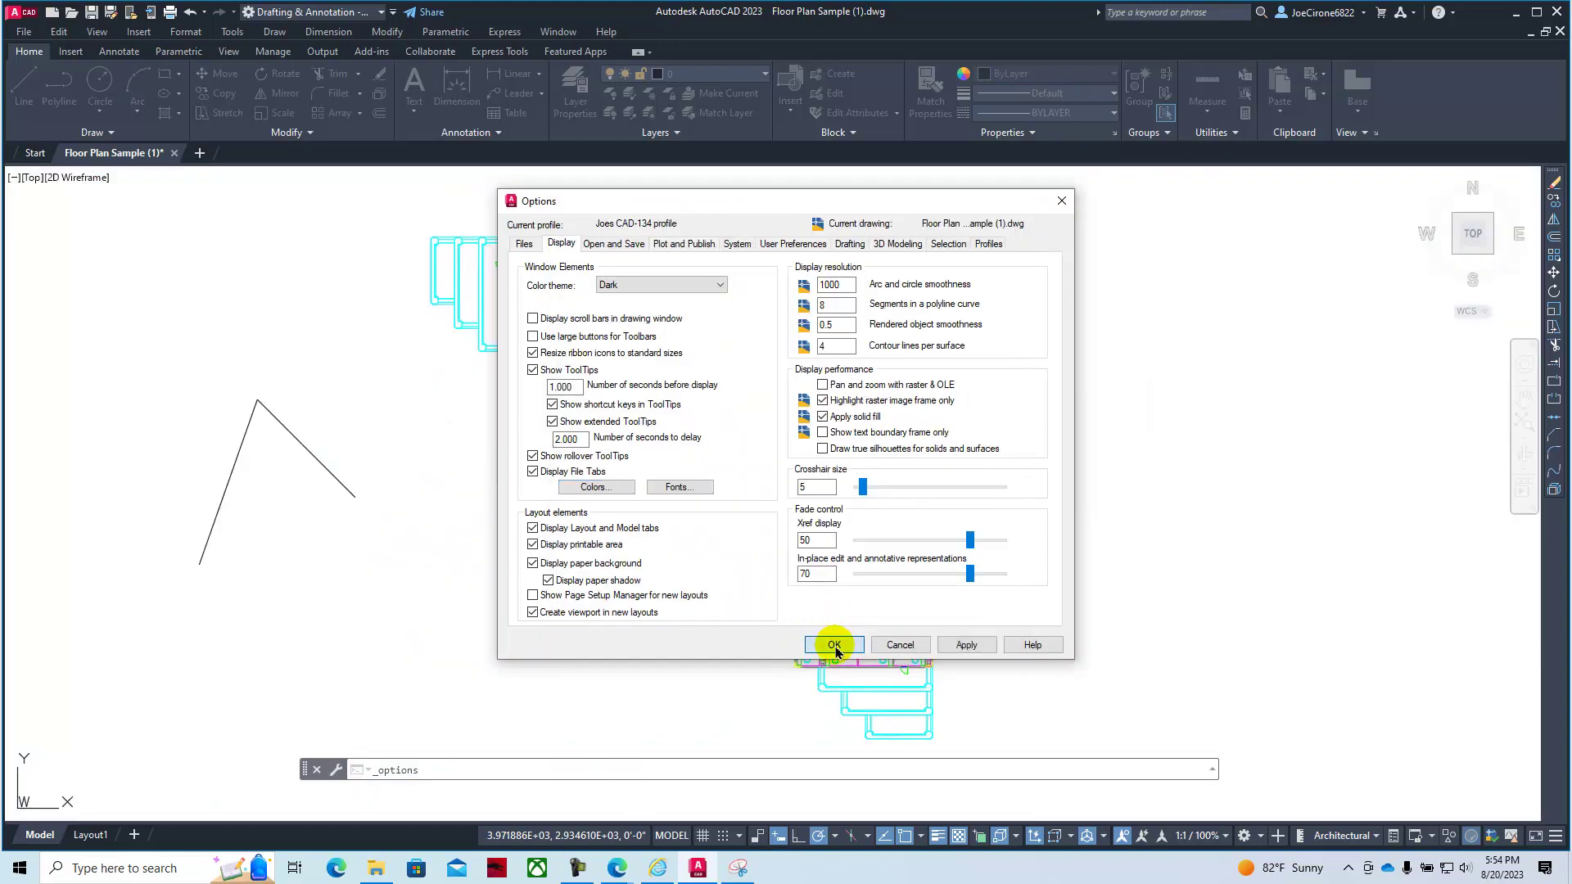
pyautogui.click(833, 646)
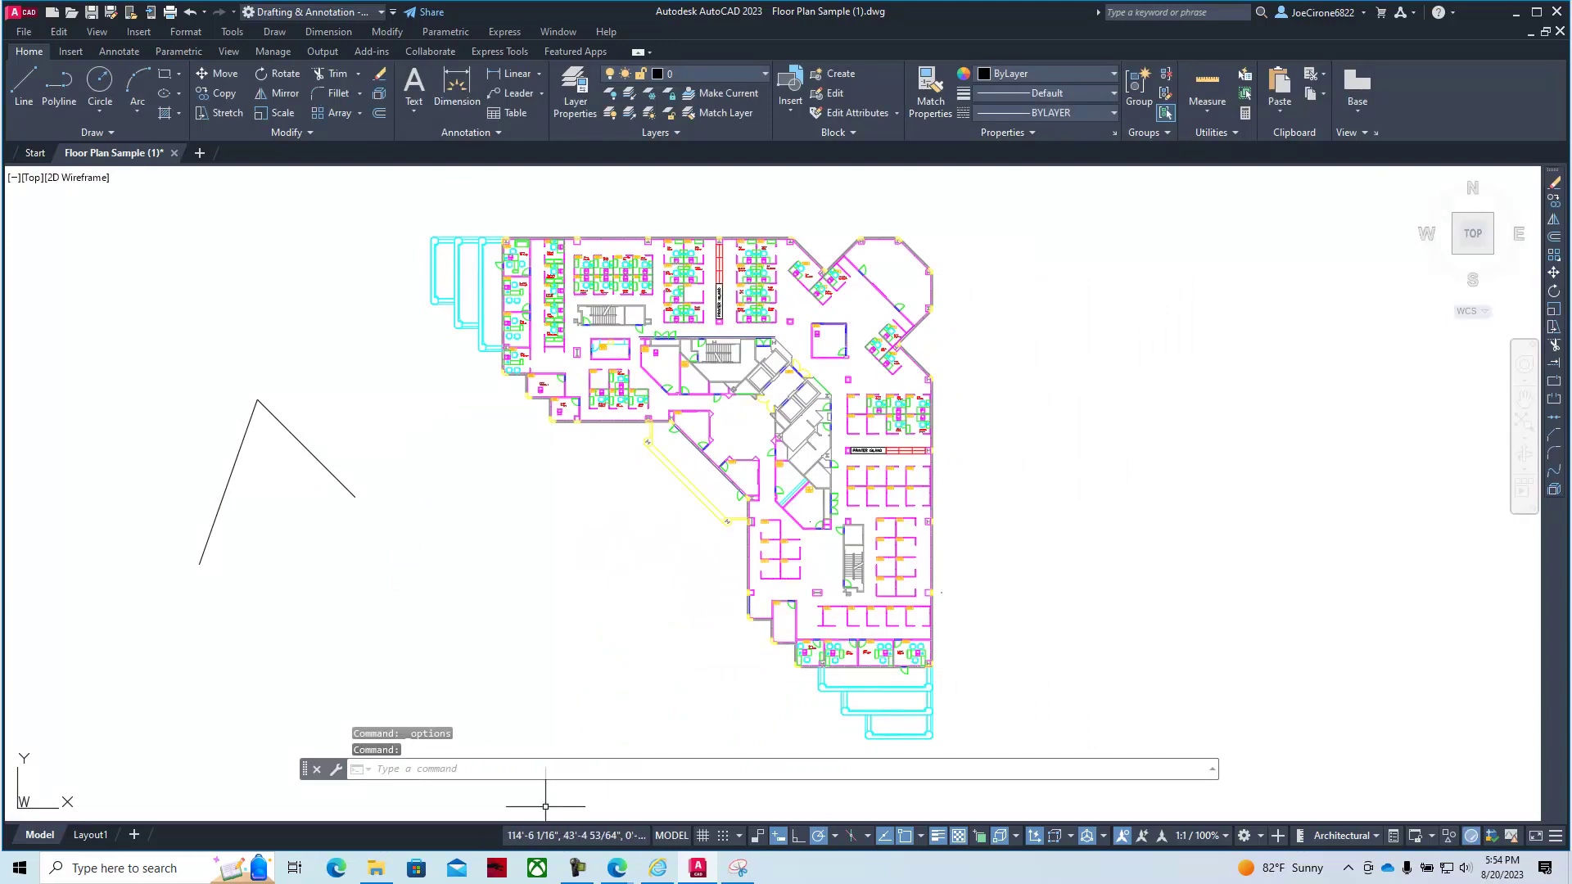
# Check the Navigation Bar figure on textbook page 12, then return to AutoCAD to pan the floor plan and zoom to the drawing extents.
pyautogui.click(1516, 16)
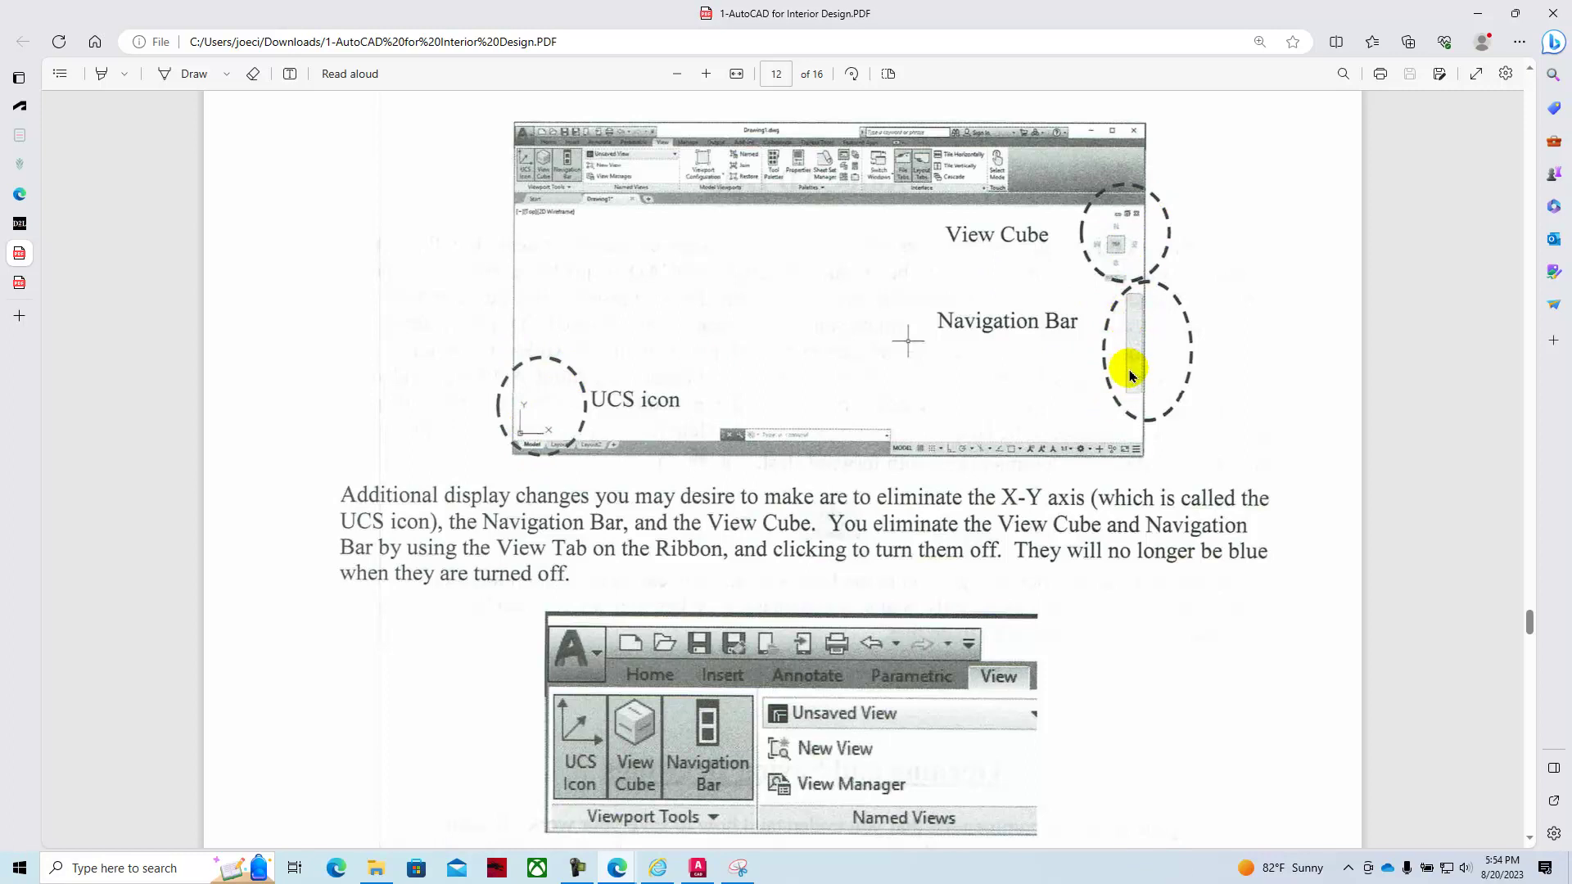
pyautogui.click(698, 868)
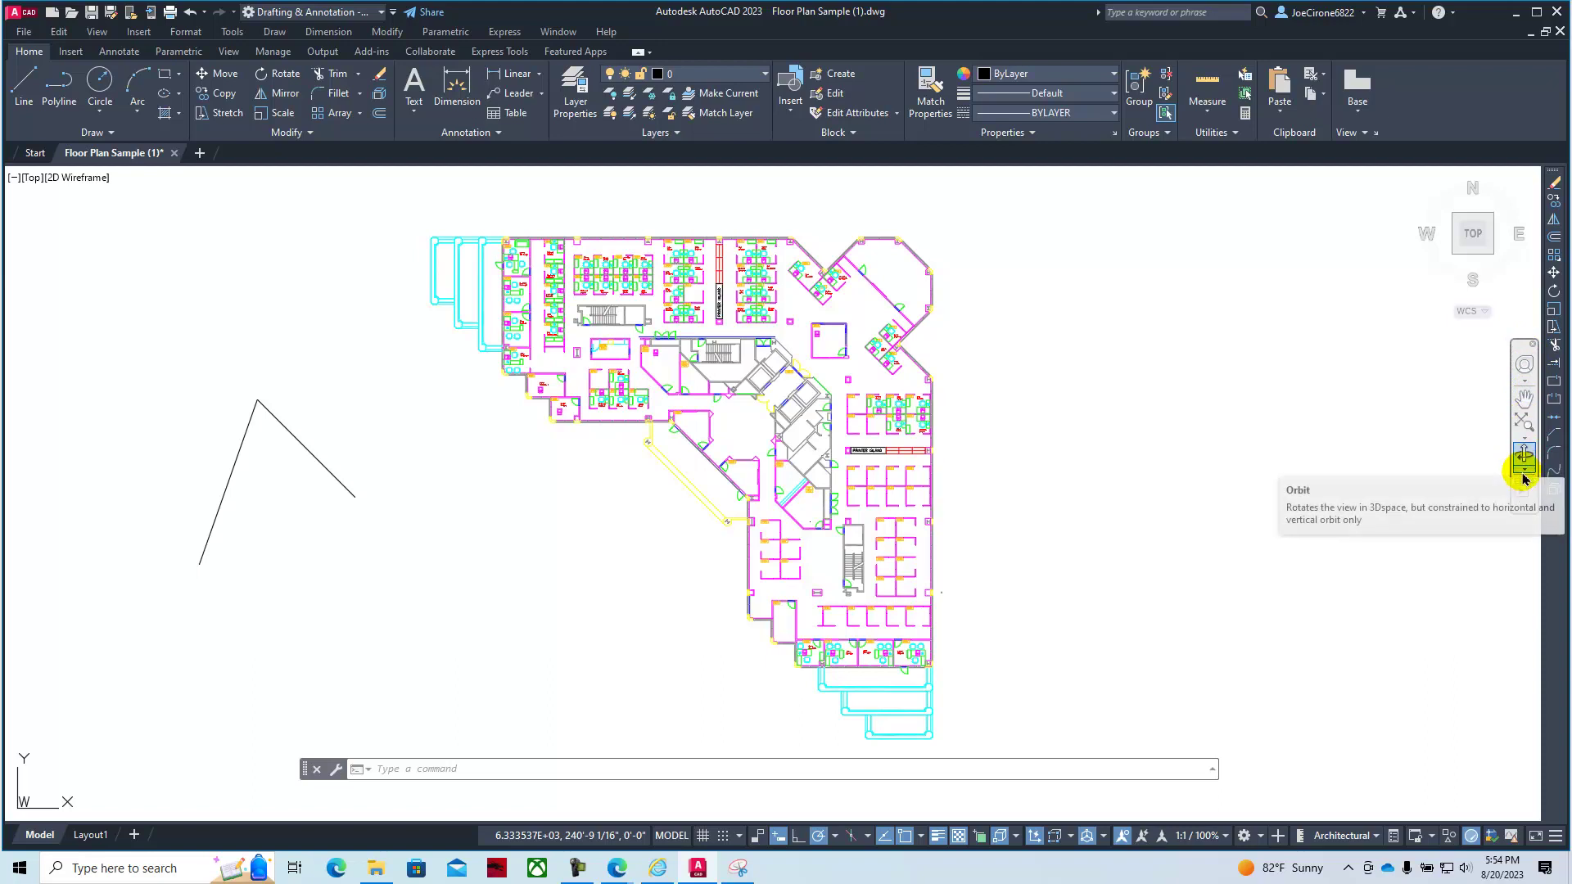
pyautogui.click(1524, 399)
pyautogui.moveTo(1190, 442); pyautogui.dragTo(1069, 446)
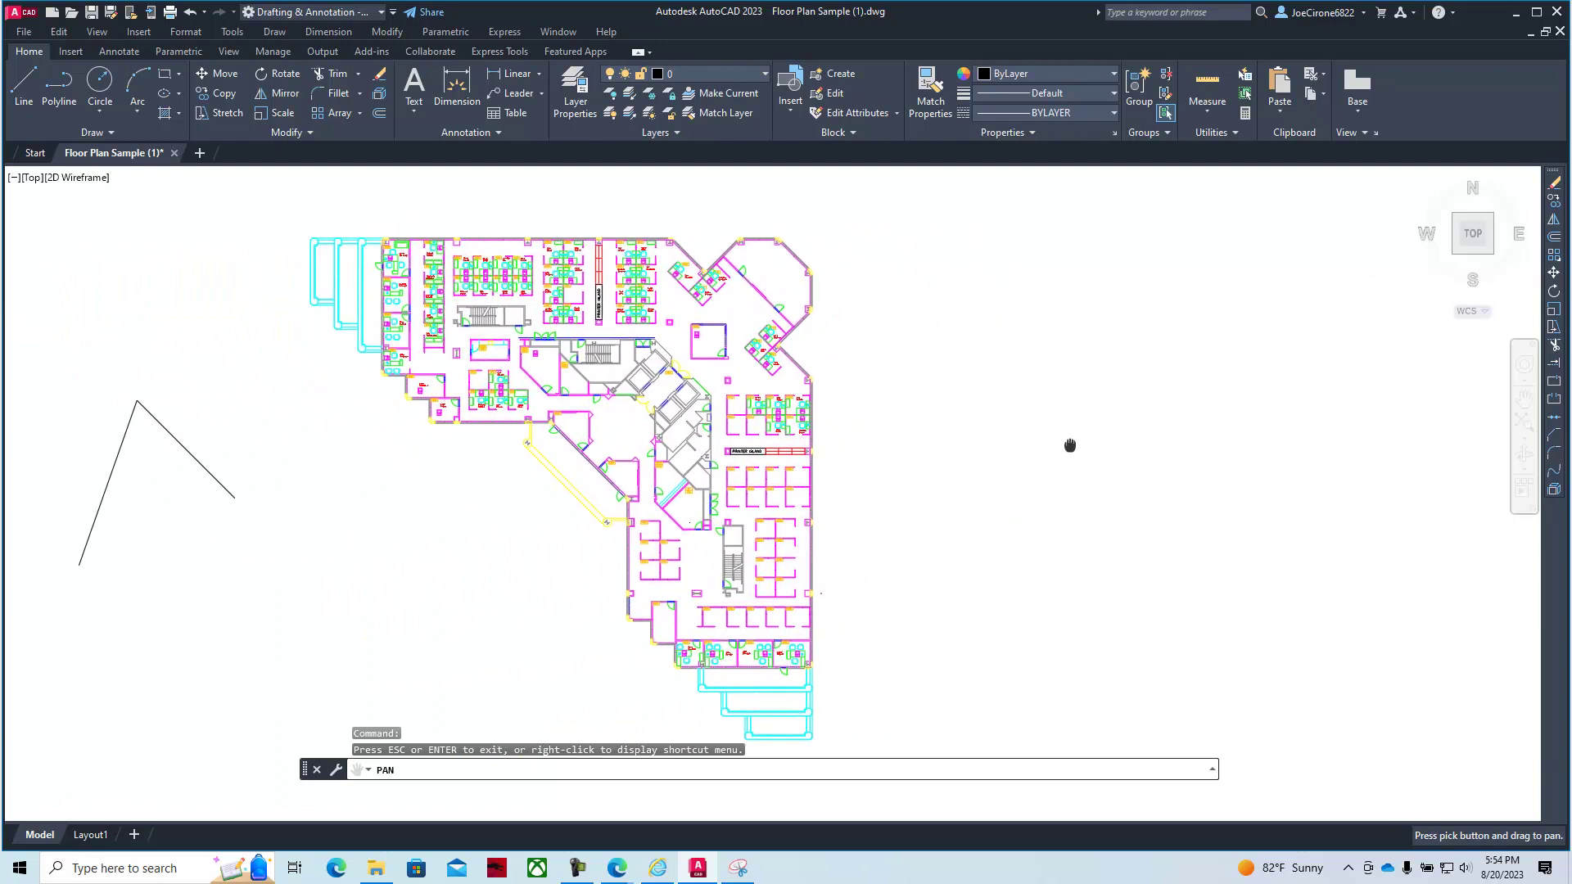
pyautogui.click(1522, 425)
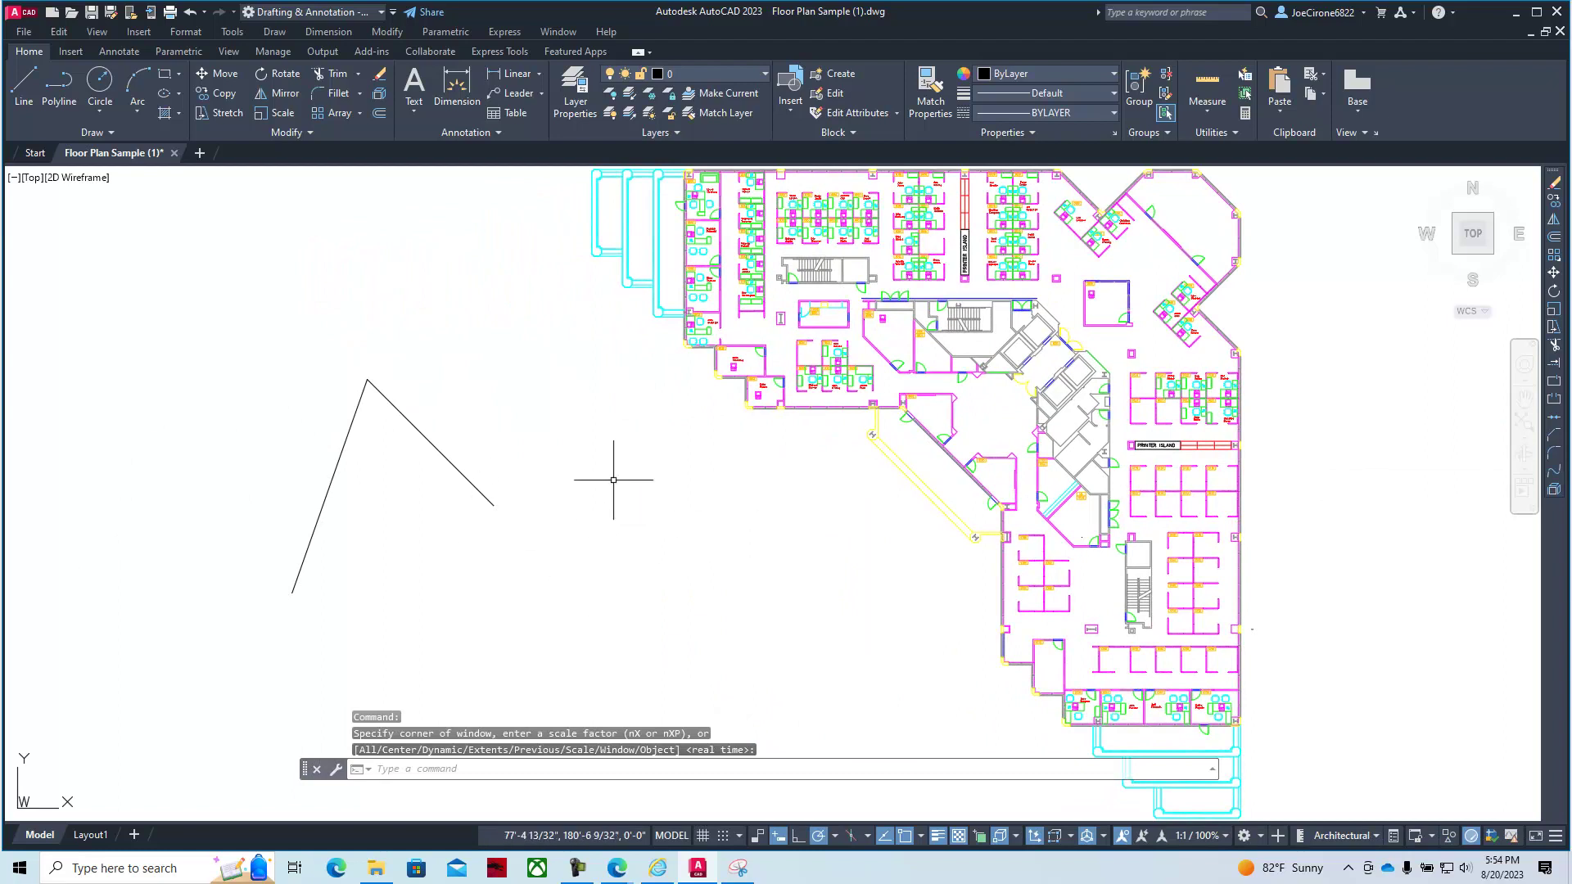
# Erase the two line segments beside the floor plan and zoom to show the whole plan.
pyautogui.click(414, 427)
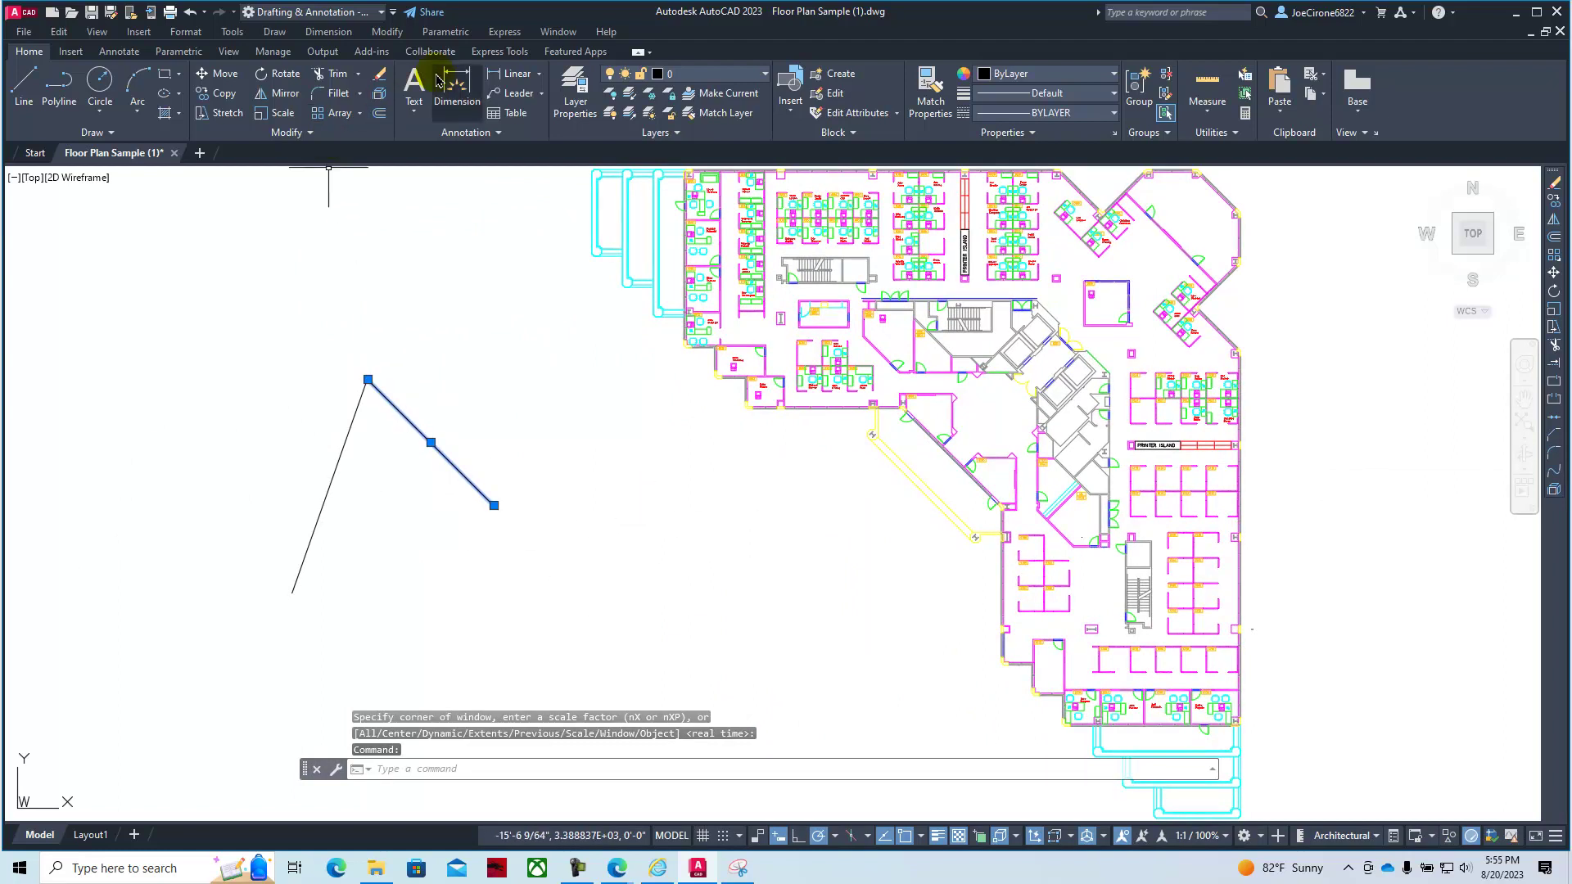
pyautogui.click(379, 79)
pyautogui.click(360, 401)
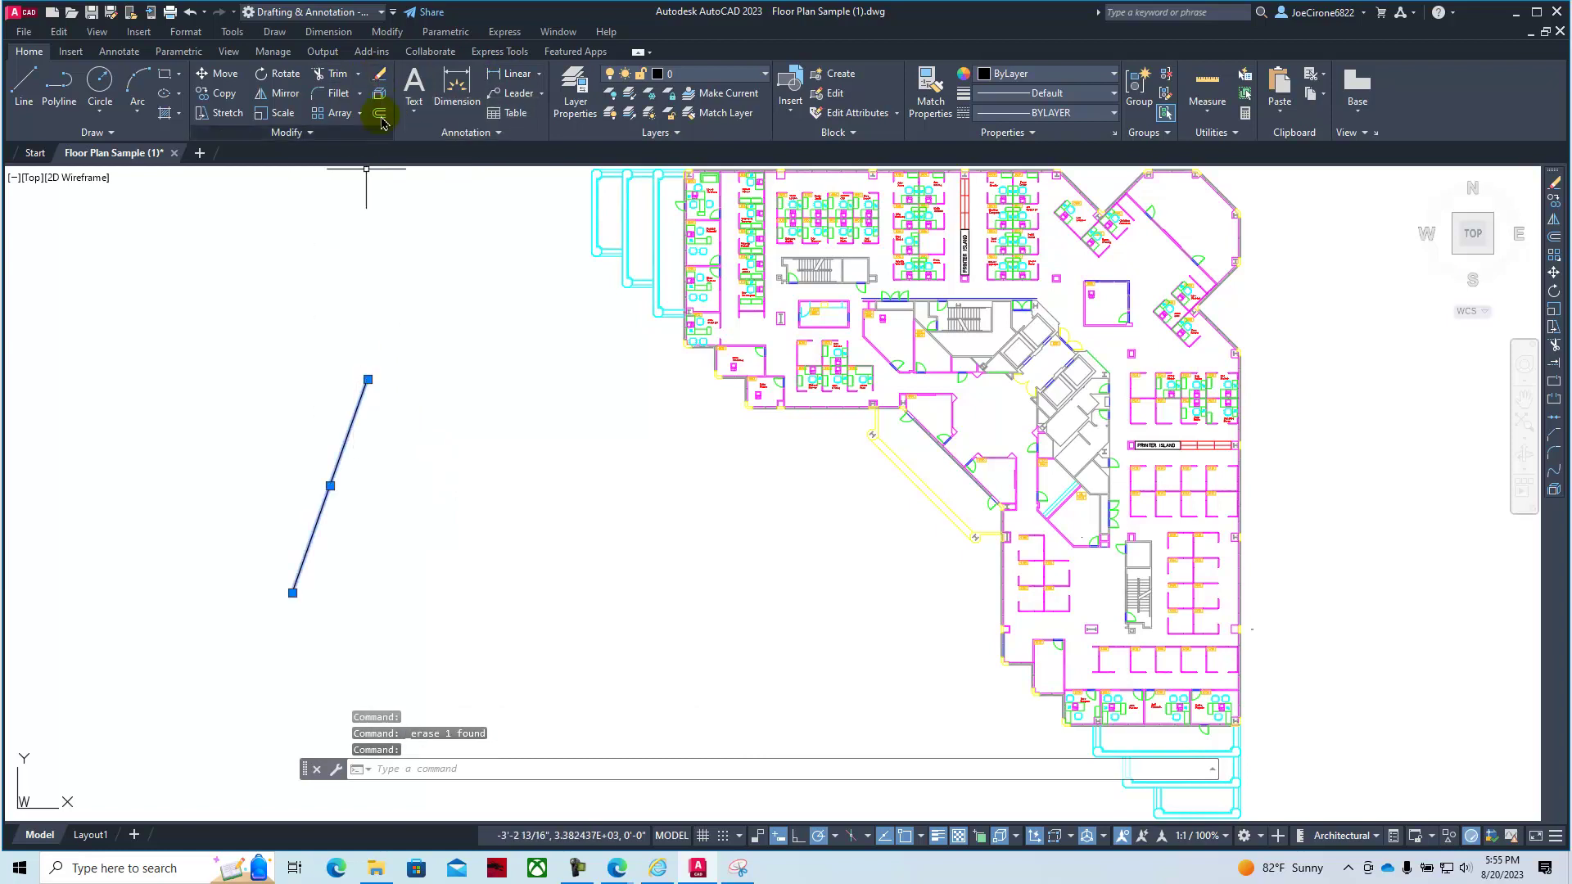
pyautogui.click(379, 77)
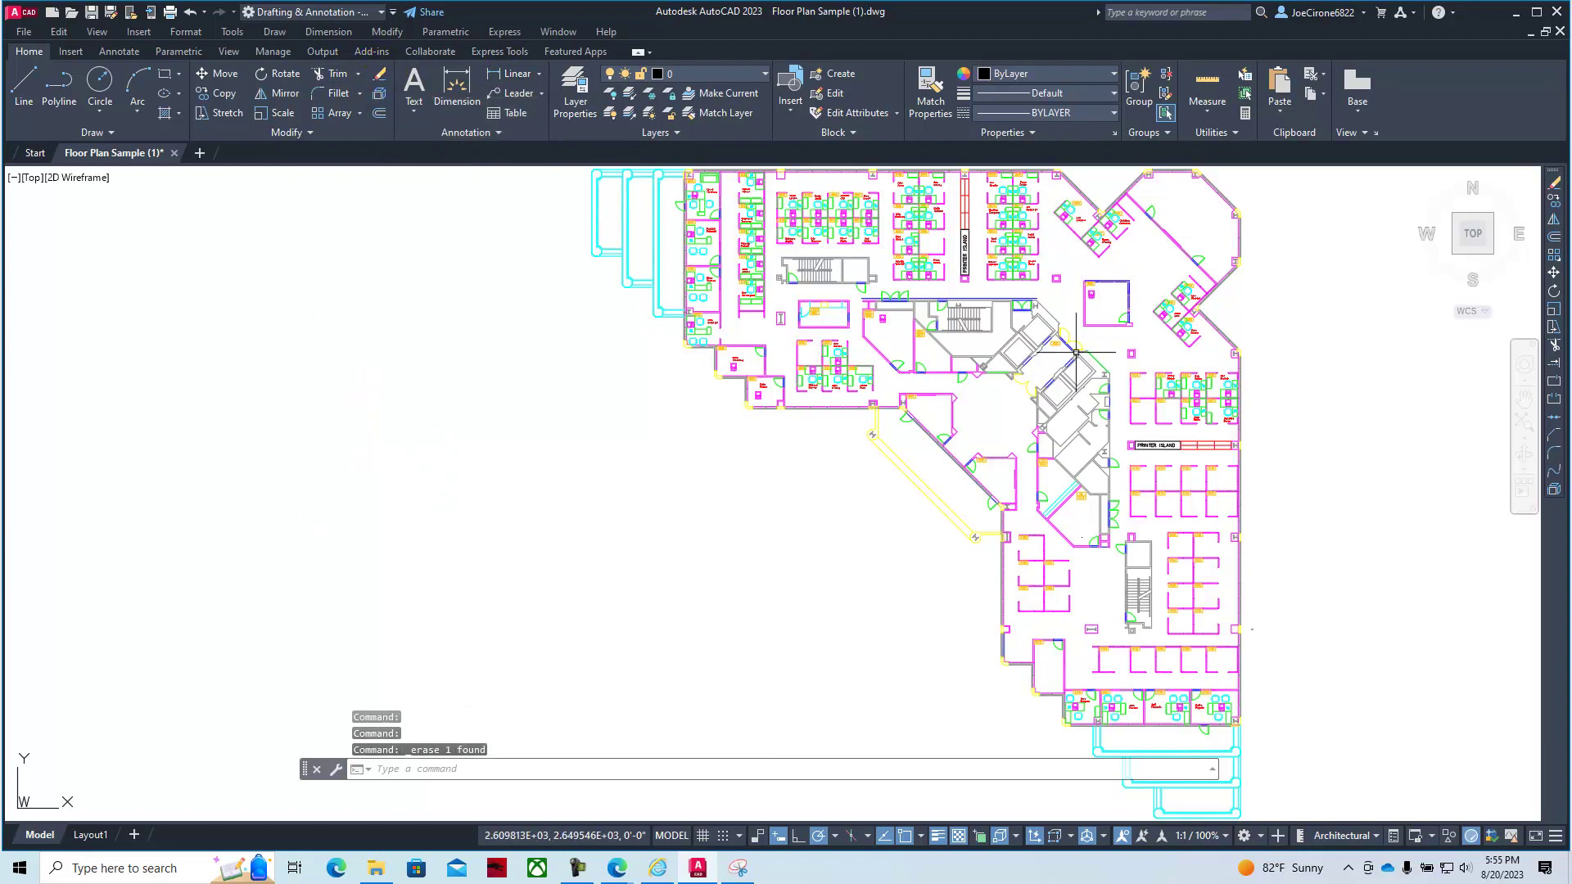
pyautogui.click(1526, 439)
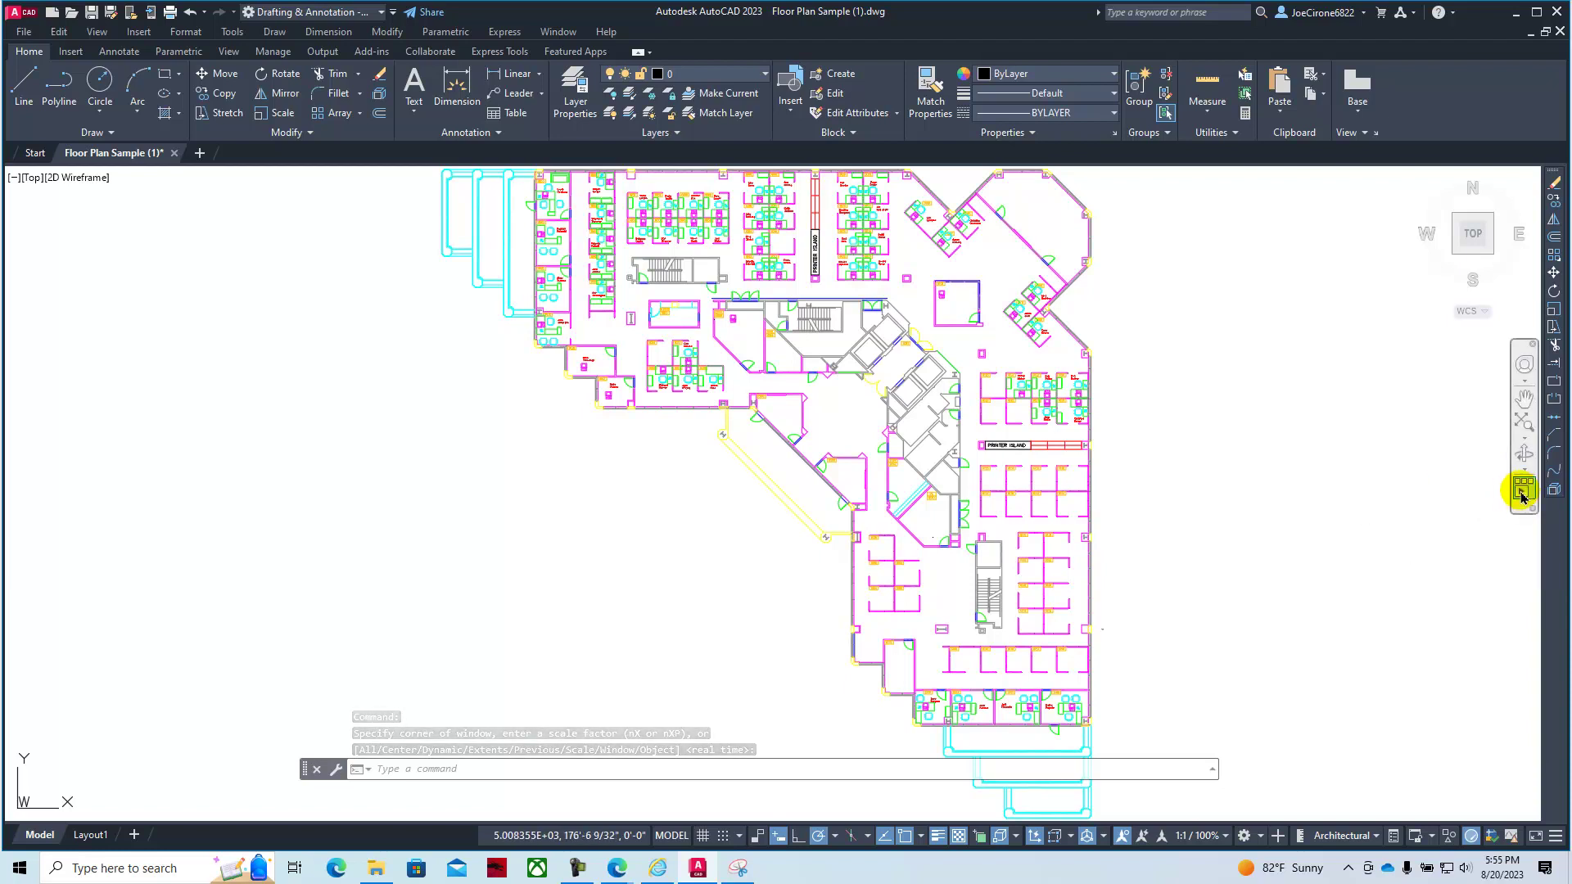
pyautogui.scroll(-2, 575, 422)
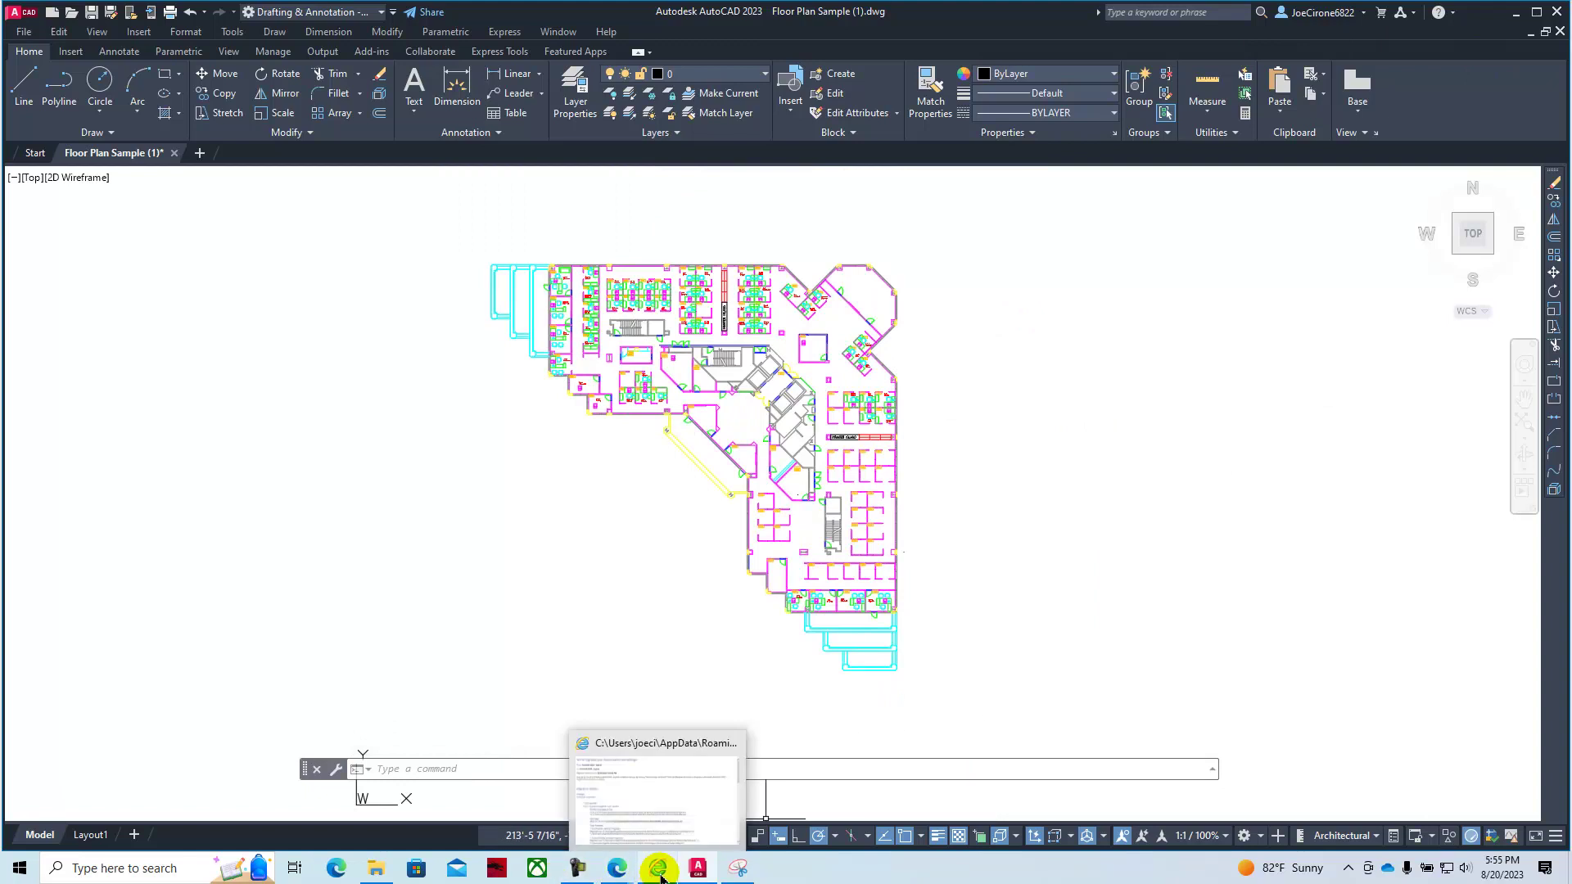
# Return to the textbook PDF and read the end of page 12 and page 13 on using the pull-down menu and its New, Open and Save commands.
pyautogui.moveTo(617, 868)
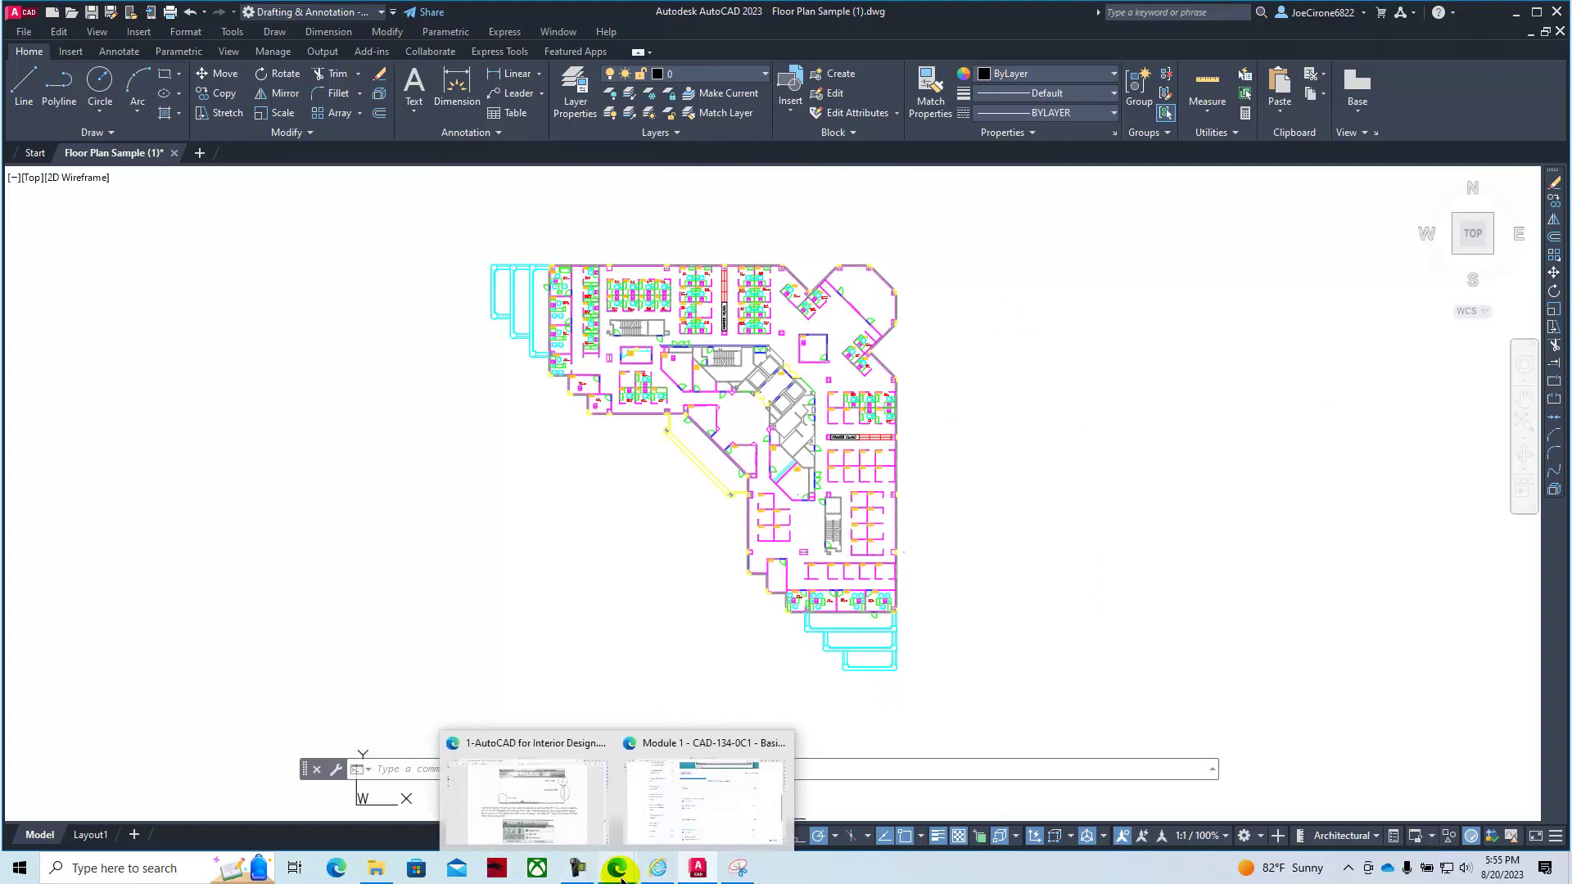
pyautogui.click(524, 814)
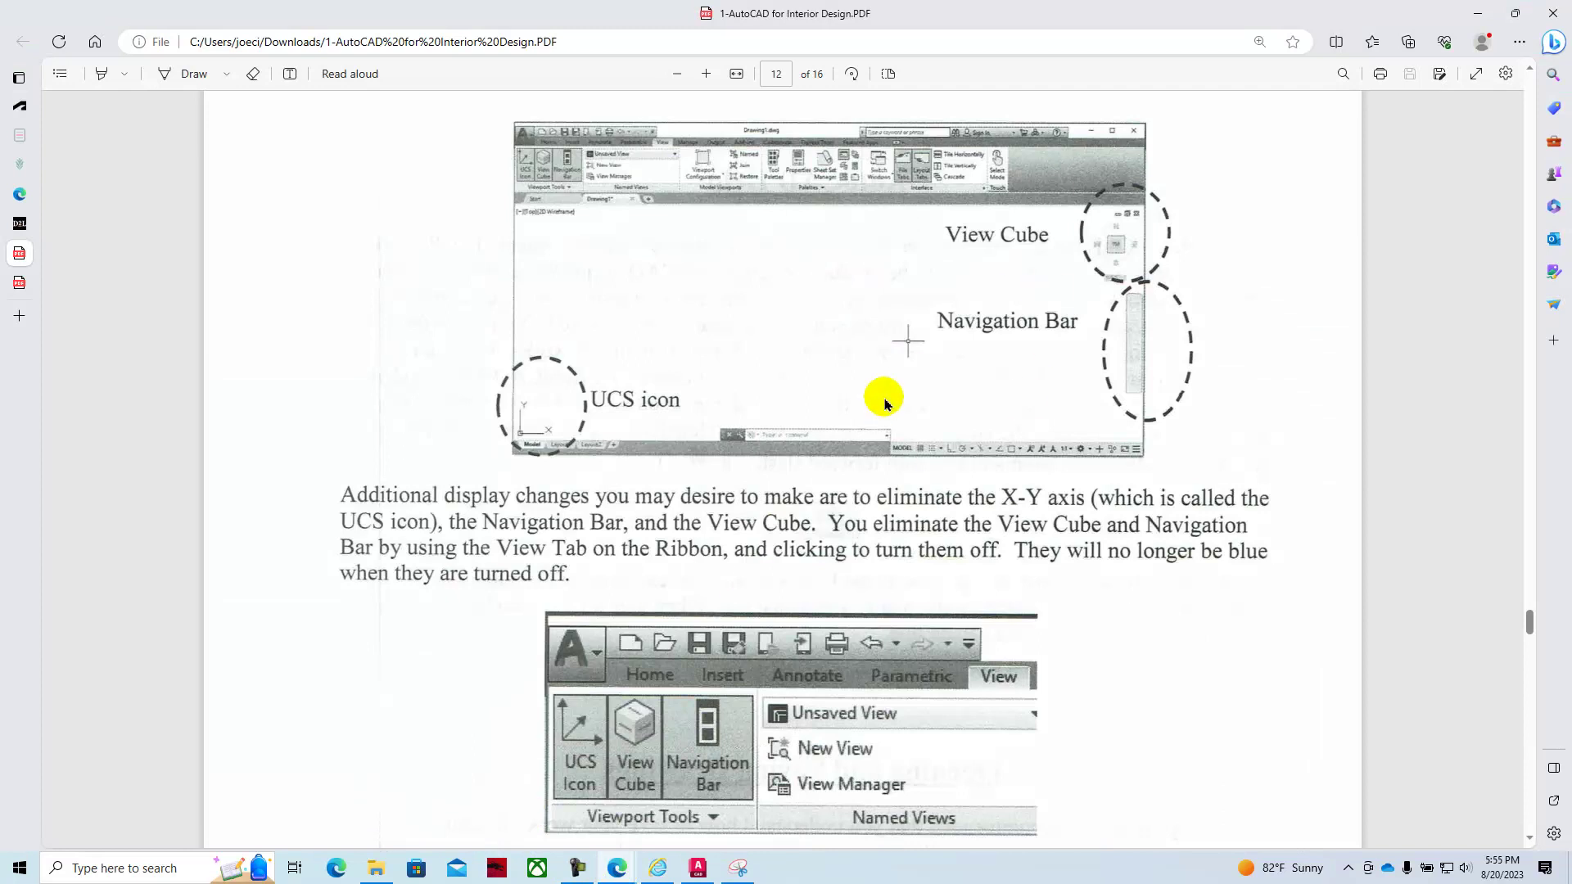
pyautogui.scroll(-5, 886, 404)
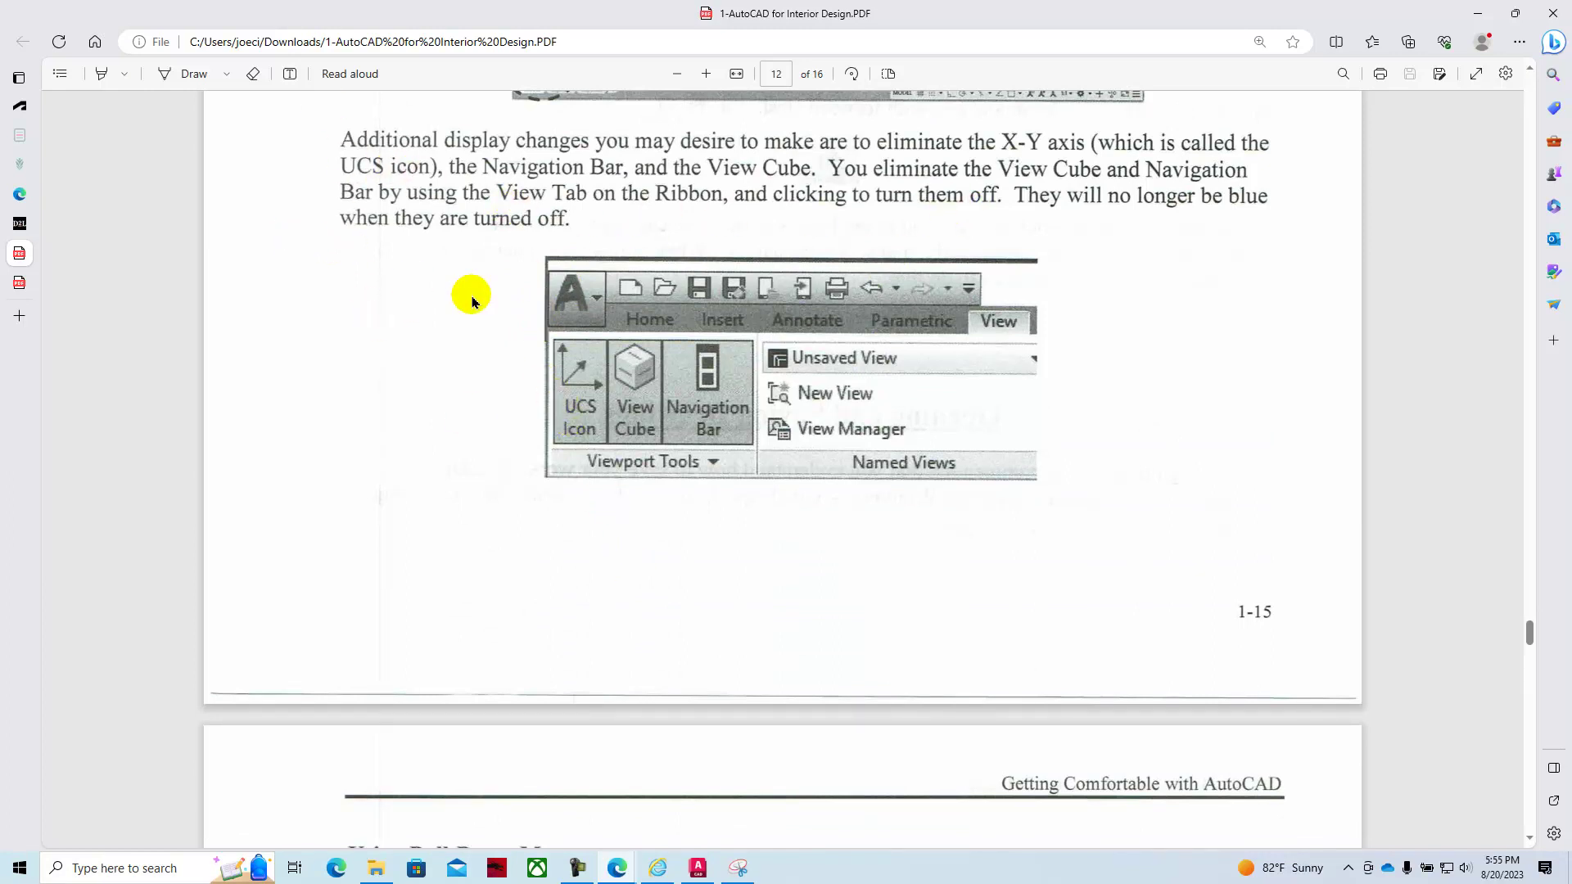
pyautogui.scroll(-10, 471, 303)
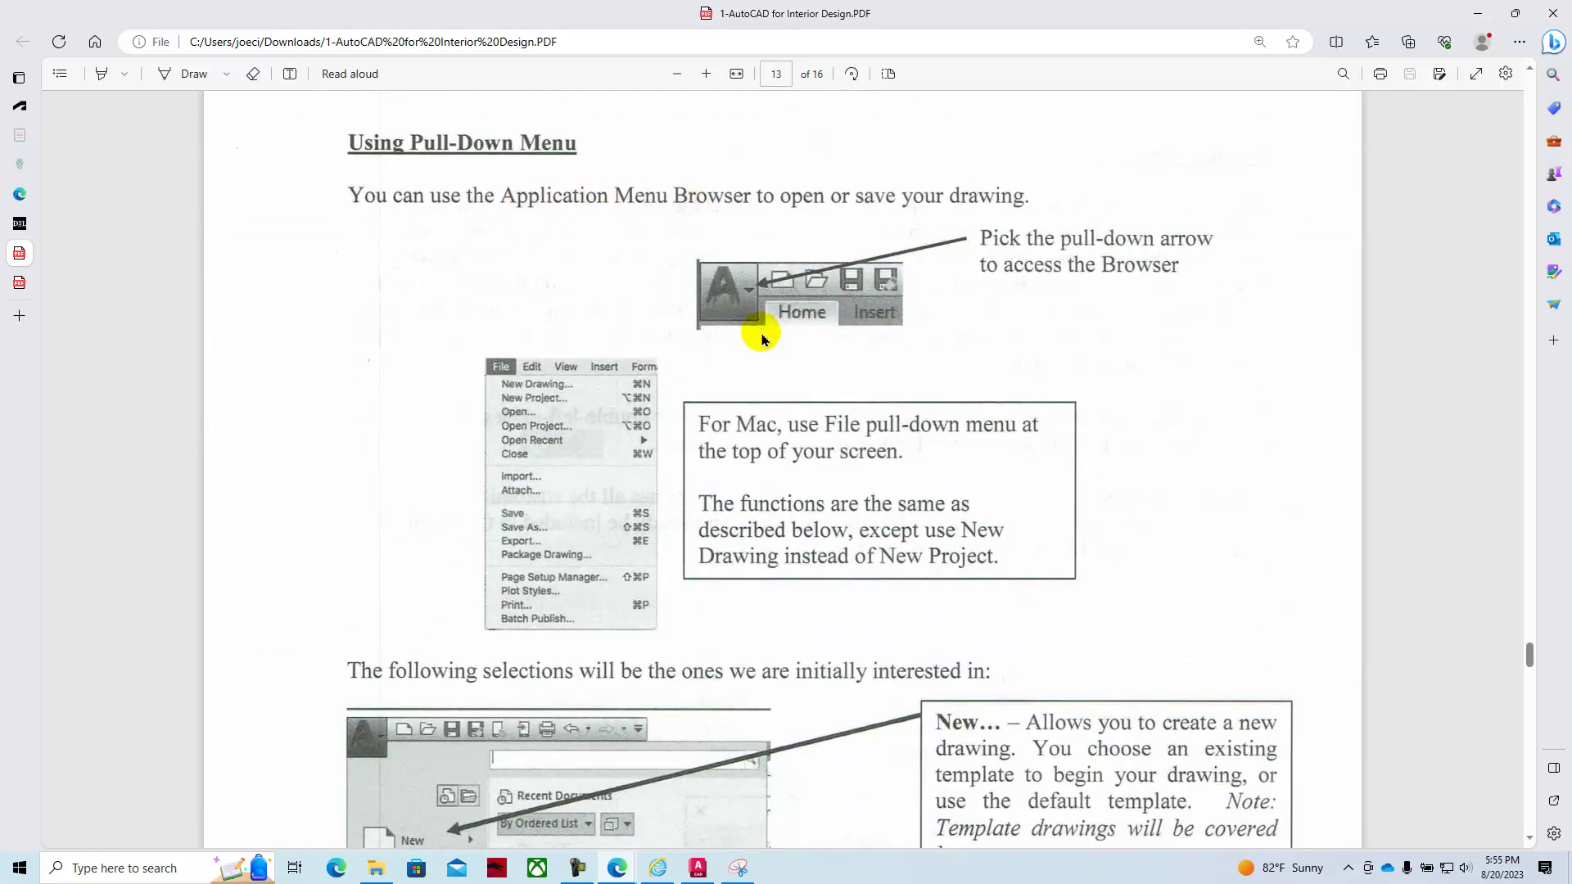
pyautogui.scroll(-5, 417, 385)
pyautogui.scroll(-1, 421, 366)
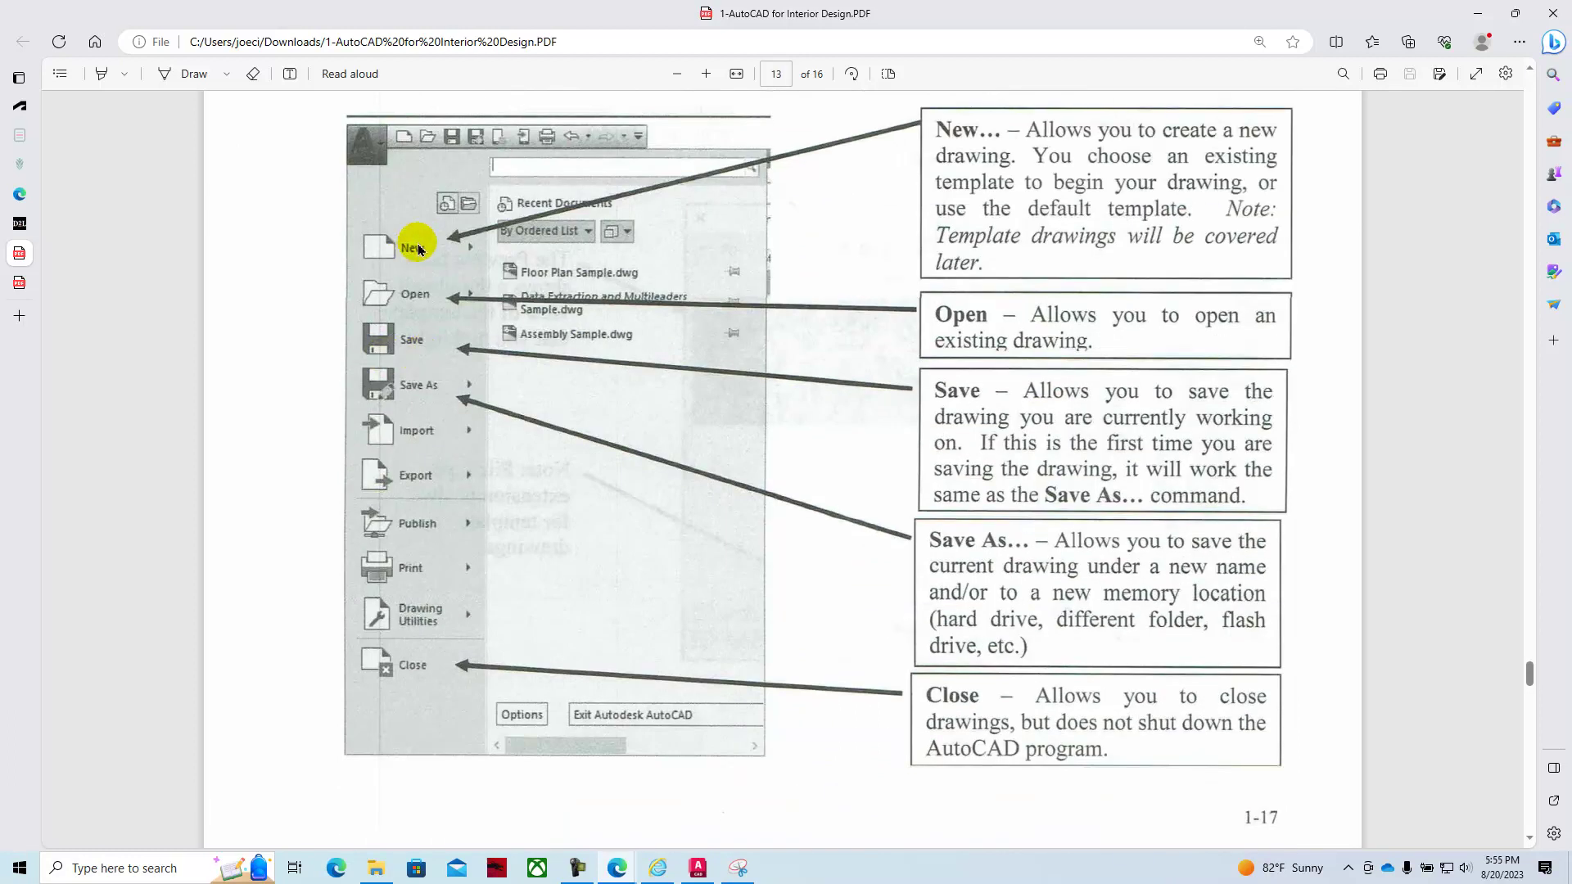